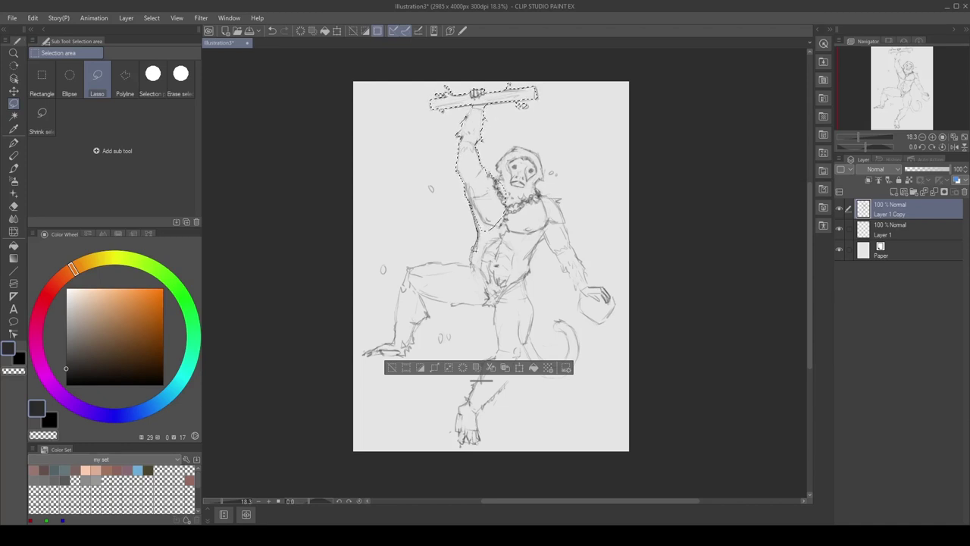
Extend the lasso selection around the monkey's body, both legs, tail, lowered arm and the fruit in its hand.
{"action": "left_click_drag", "start_coordinate": [412, 264], "coordinate": [434, 259]}
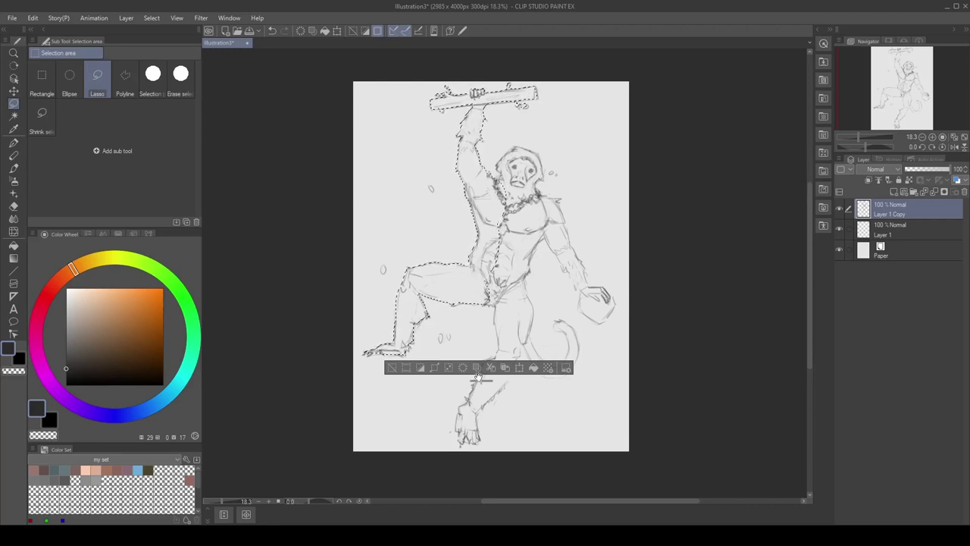
{"action": "left_click_drag", "start_coordinate": [479, 379], "coordinate": [331, 237]}
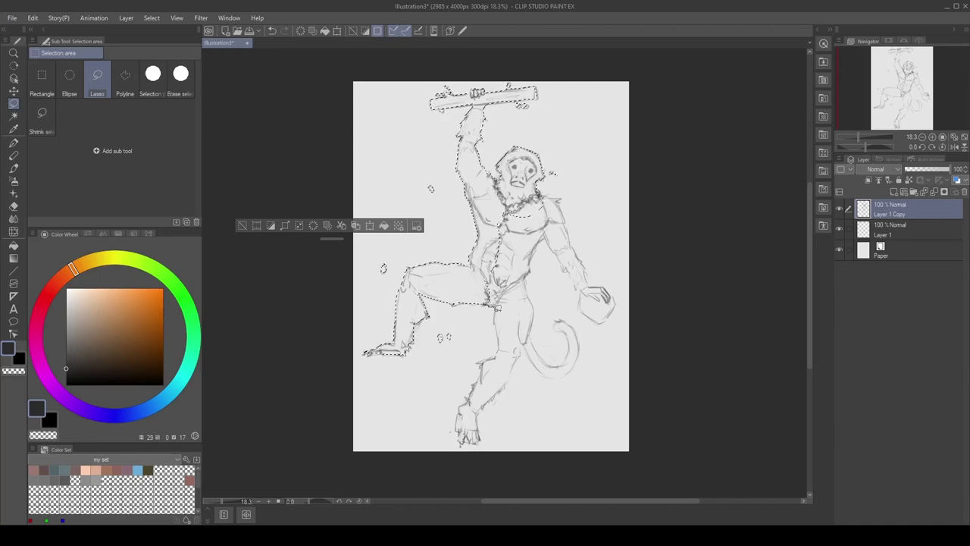
{"action": "mouse_move", "coordinate": [500, 345]}
{"action": "left_mouse_down"}
{"action": "mouse_move", "coordinate": [479, 363]}
{"action": "mouse_move", "coordinate": [459, 419]}
{"action": "mouse_move", "coordinate": [463, 443]}
{"action": "mouse_move", "coordinate": [485, 438]}
{"action": "mouse_move", "coordinate": [482, 402]}
{"action": "mouse_move", "coordinate": [524, 353]}
{"action": "mouse_move", "coordinate": [536, 324]}
{"action": "mouse_move", "coordinate": [530, 289]}
{"action": "left_mouse_up"}
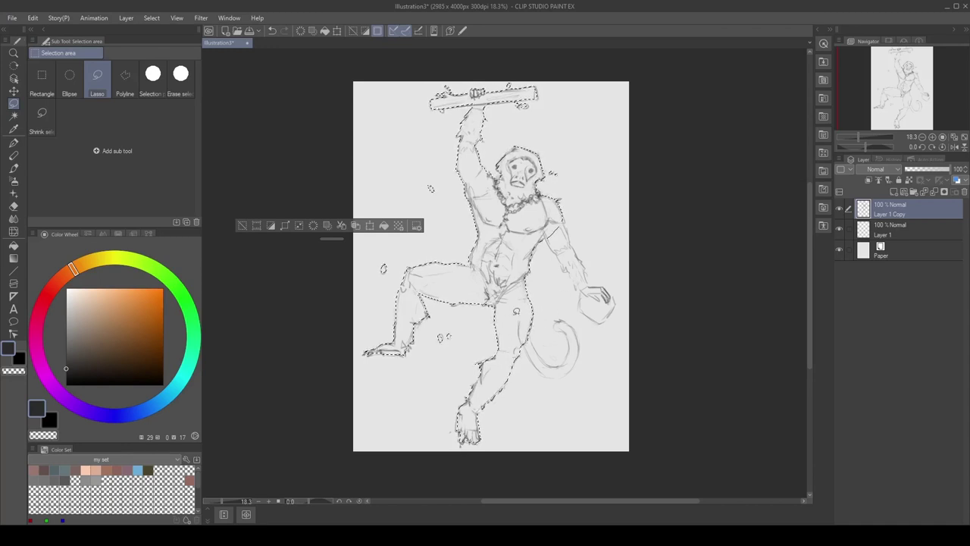
{"action": "key", "text": "ctrl+z"}
{"action": "left_click_drag", "start_coordinate": [476, 388], "coordinate": [456, 360]}
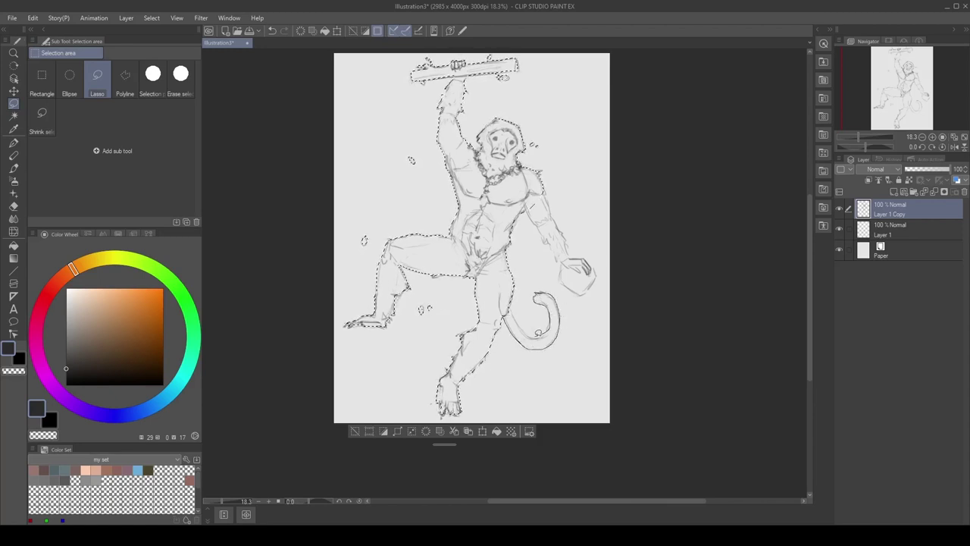
{"action": "left_click_drag", "start_coordinate": [508, 301], "coordinate": [506, 311]}
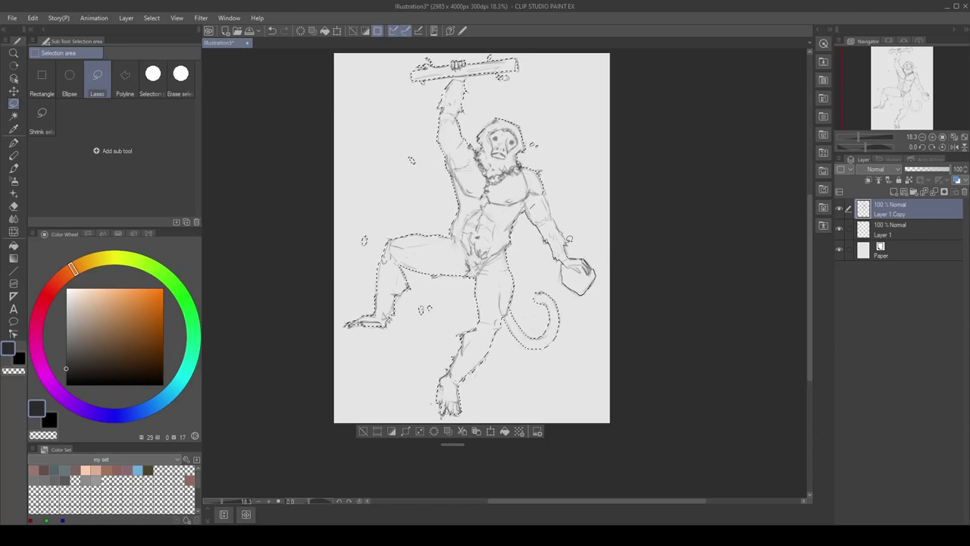
{"action": "left_click_drag", "start_coordinate": [555, 213], "coordinate": [543, 194]}
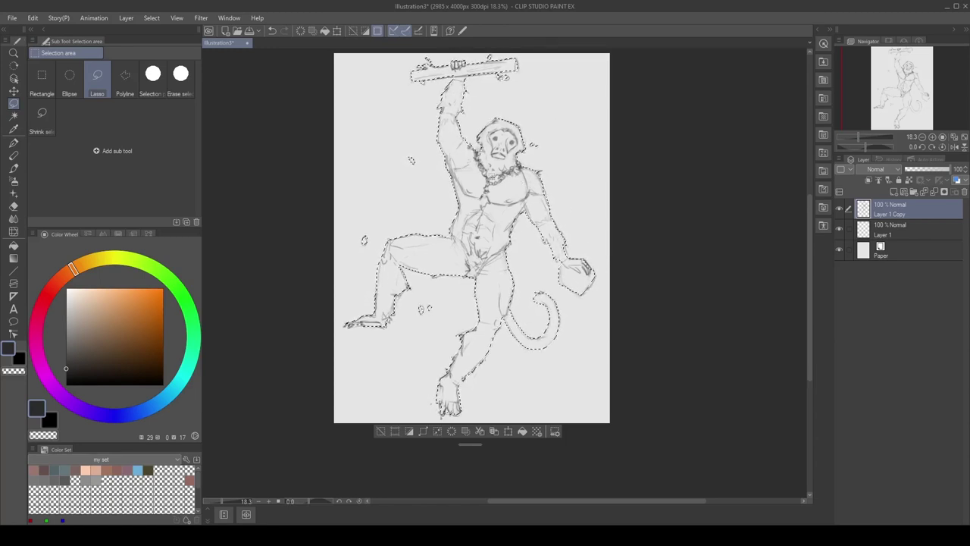
Fill the selected silhouette with light grey on Layer 1 beneath the sketch copy, and clear the selection.
{"action": "key", "text": "g"}
{"action": "key", "text": "g"}
{"action": "left_click", "coordinate": [66, 313]}
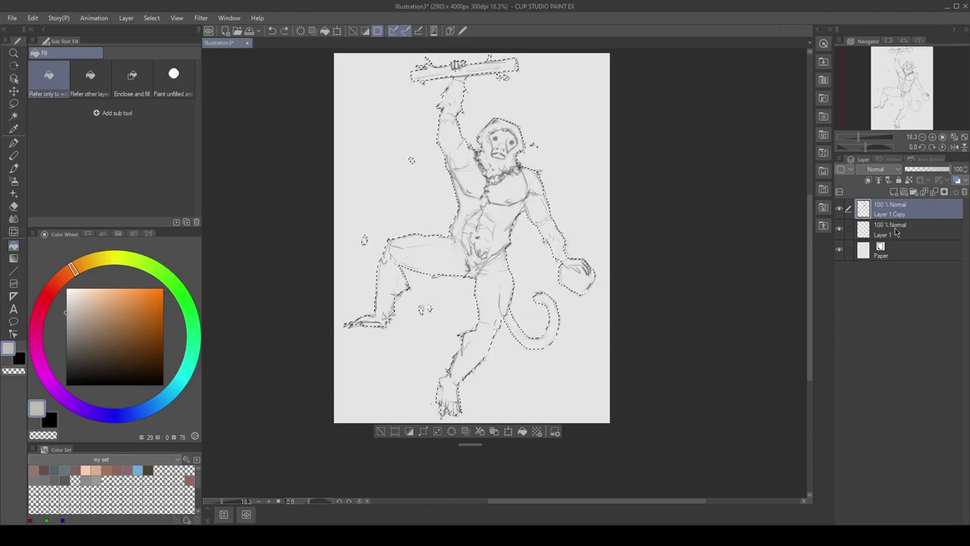
{"action": "left_click", "coordinate": [899, 232]}
{"action": "left_click", "coordinate": [838, 230]}
{"action": "left_click", "coordinate": [569, 259]}
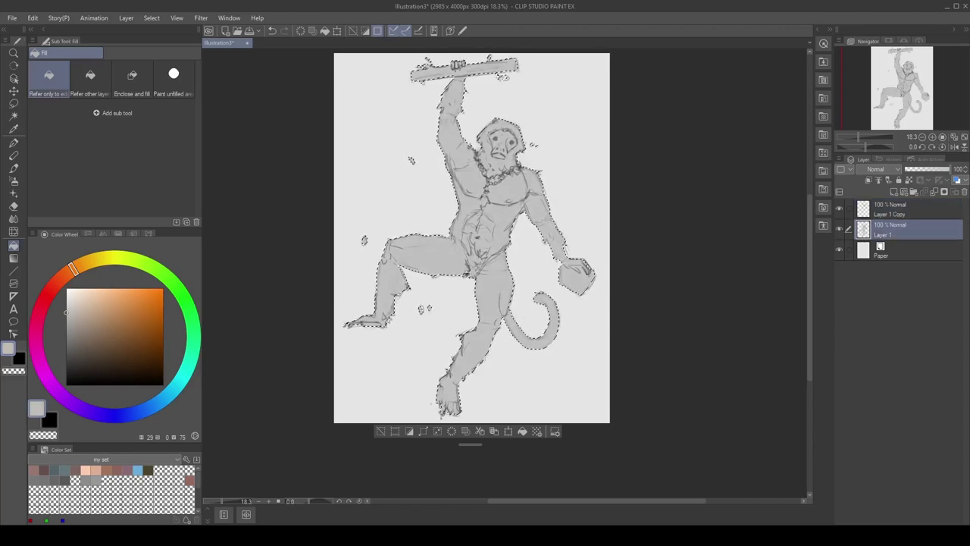
{"action": "key", "text": "m"}
{"action": "key", "text": "ctrl+d"}
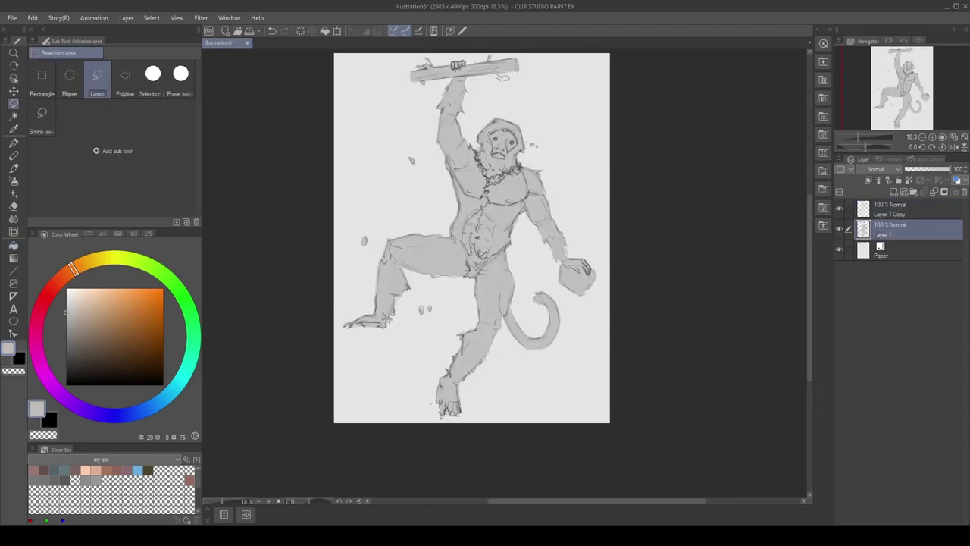
Add a new layer above Layer 1, clipped to the grey silhouette.
{"action": "left_click", "coordinate": [408, 189]}
{"action": "left_click_drag", "start_coordinate": [424, 103], "coordinate": [400, 163]}
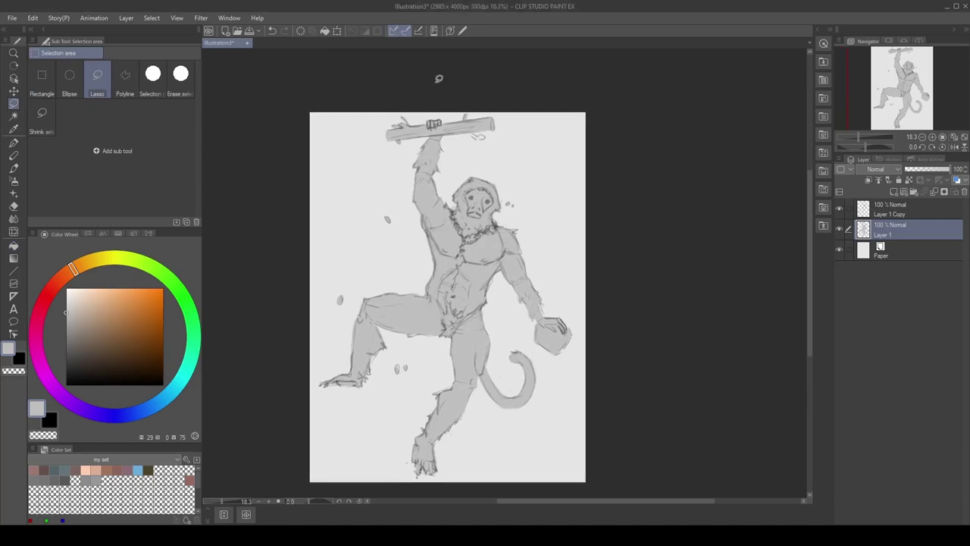
{"action": "left_click", "coordinate": [894, 192]}
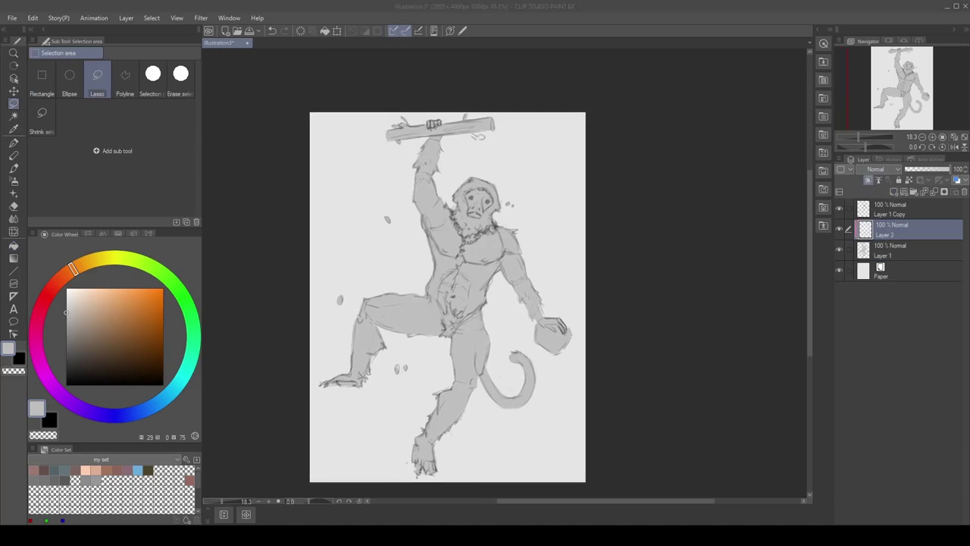
Paint dark blue-grey fur over the legs, lower torso, tail, forearms and hands with a textured brush.
{"action": "left_click", "coordinate": [103, 414]}
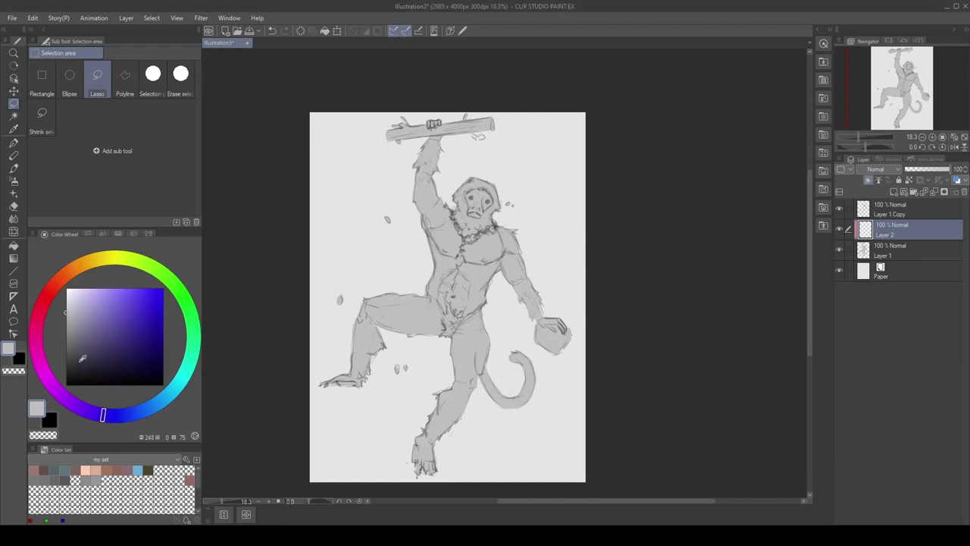
{"action": "left_click", "coordinate": [77, 365]}
{"action": "key", "text": "b"}
{"action": "left_click", "coordinate": [45, 80]}
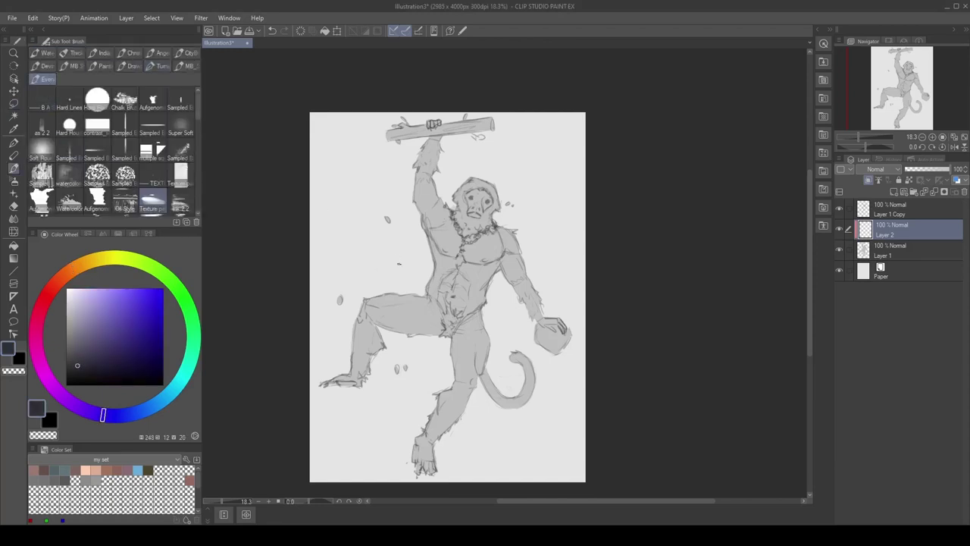
{"action": "mouse_move", "coordinate": [365, 327]}
{"action": "left_mouse_down"}
{"action": "mouse_move", "coordinate": [369, 301]}
{"action": "mouse_move", "coordinate": [376, 328]}
{"action": "mouse_move", "coordinate": [347, 391]}
{"action": "mouse_move", "coordinate": [401, 277]}
{"action": "mouse_move", "coordinate": [400, 342]}
{"action": "mouse_move", "coordinate": [498, 266]}
{"action": "mouse_move", "coordinate": [503, 285]}
{"action": "mouse_move", "coordinate": [478, 330]}
{"action": "mouse_move", "coordinate": [488, 313]}
{"action": "mouse_move", "coordinate": [472, 299]}
{"action": "mouse_move", "coordinate": [464, 267]}
{"action": "left_mouse_up"}
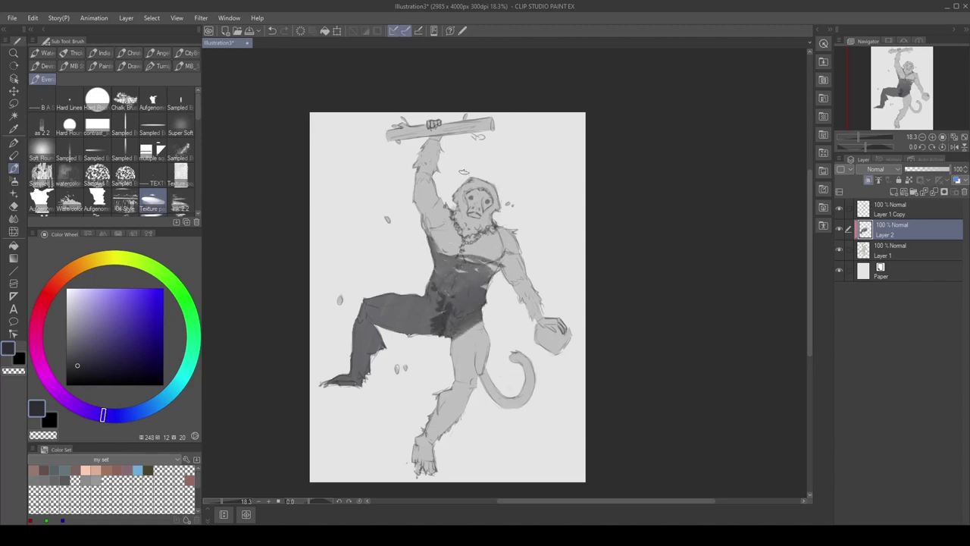
{"action": "mouse_move", "coordinate": [438, 165]}
{"action": "left_mouse_down"}
{"action": "mouse_move", "coordinate": [411, 171]}
{"action": "mouse_move", "coordinate": [415, 181]}
{"action": "mouse_move", "coordinate": [429, 139]}
{"action": "mouse_move", "coordinate": [430, 153]}
{"action": "mouse_move", "coordinate": [446, 141]}
{"action": "mouse_move", "coordinate": [426, 142]}
{"action": "mouse_move", "coordinate": [433, 122]}
{"action": "mouse_move", "coordinate": [420, 173]}
{"action": "left_mouse_up"}
{"action": "mouse_move", "coordinate": [367, 329]}
{"action": "left_mouse_down"}
{"action": "mouse_move", "coordinate": [340, 372]}
{"action": "mouse_move", "coordinate": [374, 335]}
{"action": "mouse_move", "coordinate": [406, 339]}
{"action": "mouse_move", "coordinate": [436, 260]}
{"action": "mouse_move", "coordinate": [478, 296]}
{"action": "mouse_move", "coordinate": [489, 267]}
{"action": "mouse_move", "coordinate": [462, 277]}
{"action": "mouse_move", "coordinate": [408, 414]}
{"action": "mouse_move", "coordinate": [433, 470]}
{"action": "mouse_move", "coordinate": [457, 408]}
{"action": "mouse_move", "coordinate": [504, 349]}
{"action": "mouse_move", "coordinate": [522, 381]}
{"action": "mouse_move", "coordinate": [438, 324]}
{"action": "left_mouse_up"}
{"action": "mouse_move", "coordinate": [531, 281]}
{"action": "left_mouse_down"}
{"action": "mouse_move", "coordinate": [529, 321]}
{"action": "mouse_move", "coordinate": [554, 325]}
{"action": "mouse_move", "coordinate": [535, 288]}
{"action": "left_mouse_up"}
Paint the fruit in the monkey's lowered hand yellow-green.
{"action": "left_click", "coordinate": [135, 260]}
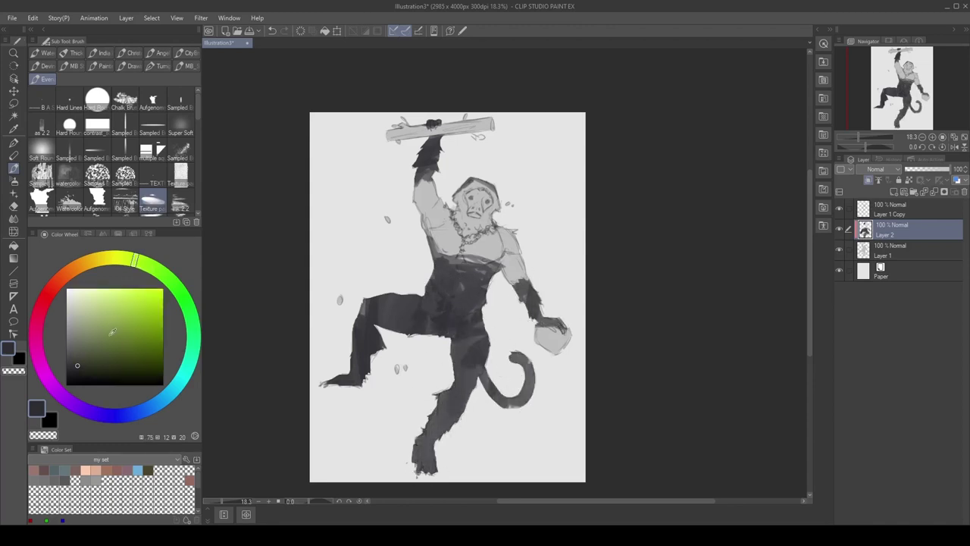
{"action": "left_click", "coordinate": [112, 333]}
{"action": "left_click", "coordinate": [119, 329]}
{"action": "mouse_move", "coordinate": [537, 331]}
{"action": "left_mouse_down"}
{"action": "mouse_move", "coordinate": [561, 337]}
{"action": "mouse_move", "coordinate": [542, 348]}
{"action": "mouse_move", "coordinate": [555, 341]}
{"action": "left_mouse_up"}
{"action": "left_click", "coordinate": [122, 258]}
{"action": "left_click", "coordinate": [90, 267]}
{"action": "left_click", "coordinate": [99, 321]}
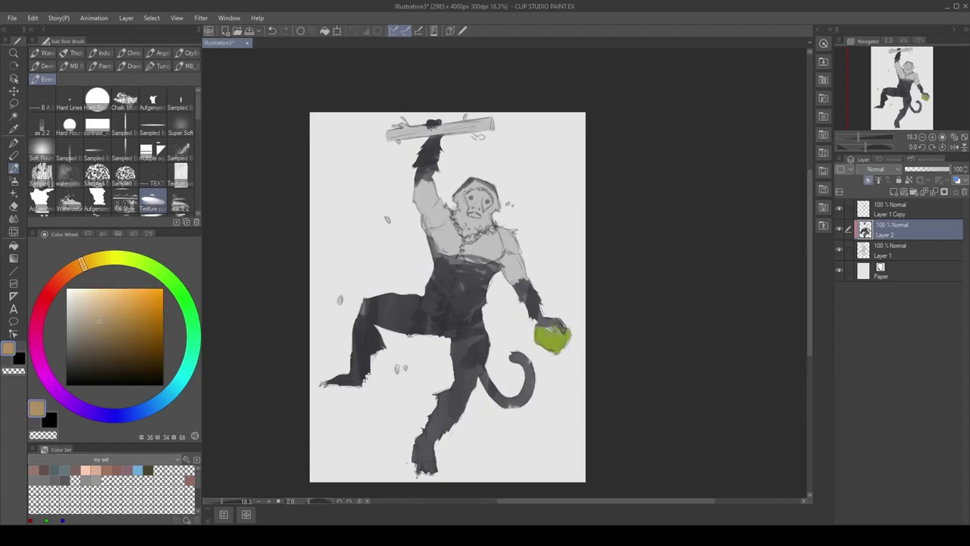
{"action": "left_click", "coordinate": [542, 336], "text": "alt"}
{"action": "left_click", "coordinate": [551, 346], "text": "alt"}
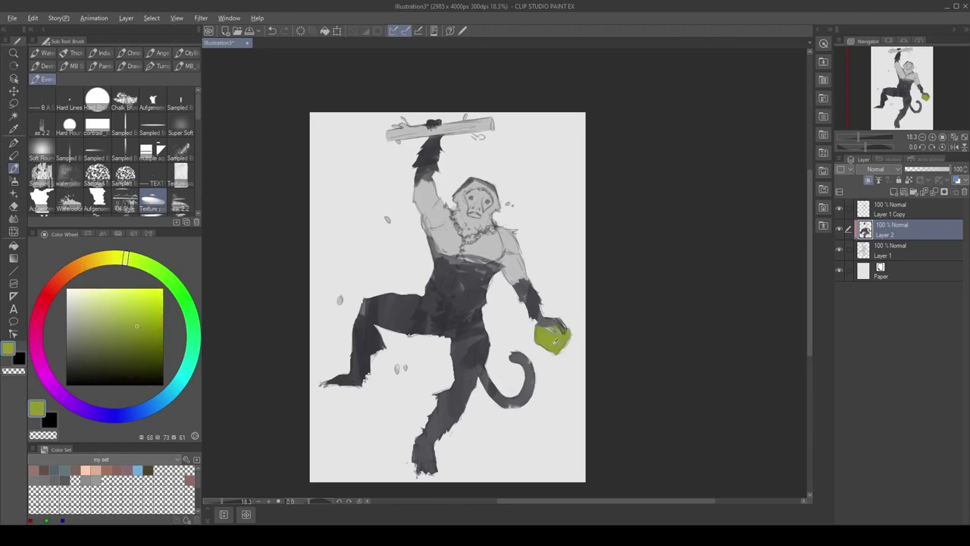
{"action": "left_click", "coordinate": [554, 342], "text": "alt"}
Blend the edges of the dark fur into the lighter areas at the waist and forearms.
{"action": "left_click_drag", "start_coordinate": [554, 341], "coordinate": [522, 351]}
{"action": "left_click", "coordinate": [490, 307], "text": "alt"}
{"action": "key", "text": "j"}
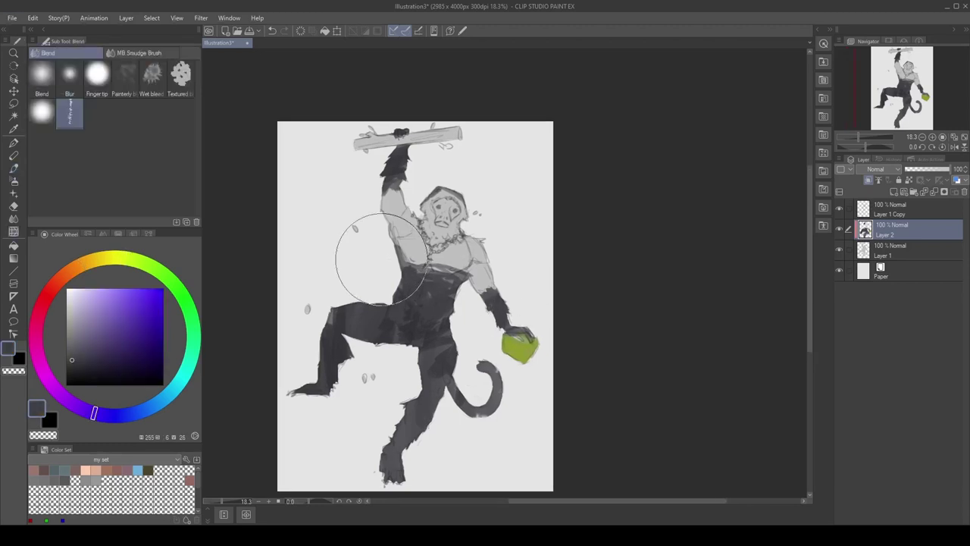
{"action": "left_click_drag", "start_coordinate": [458, 266], "coordinate": [427, 268]}
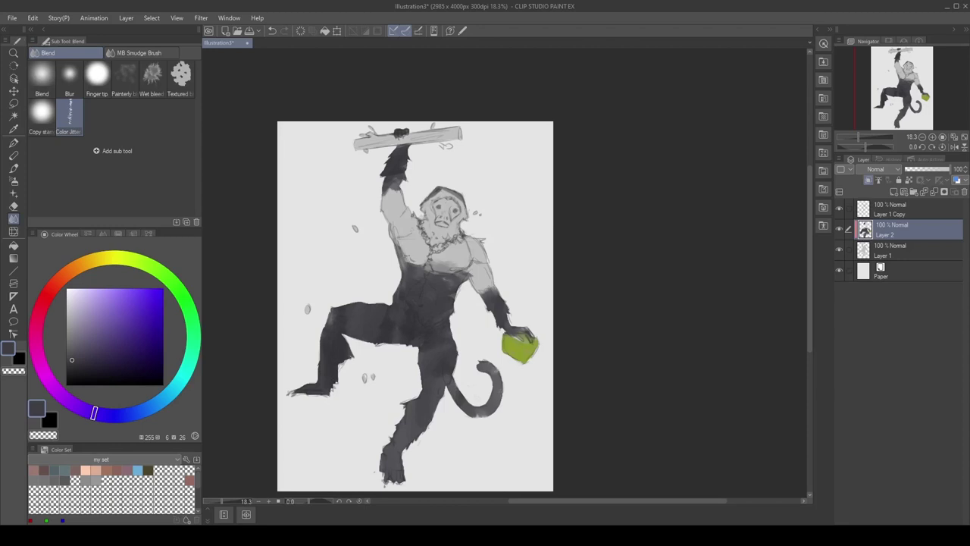
Paint the upper arms, chest, shoulders and head fur a desaturated tan.
{"action": "left_click", "coordinate": [77, 267]}
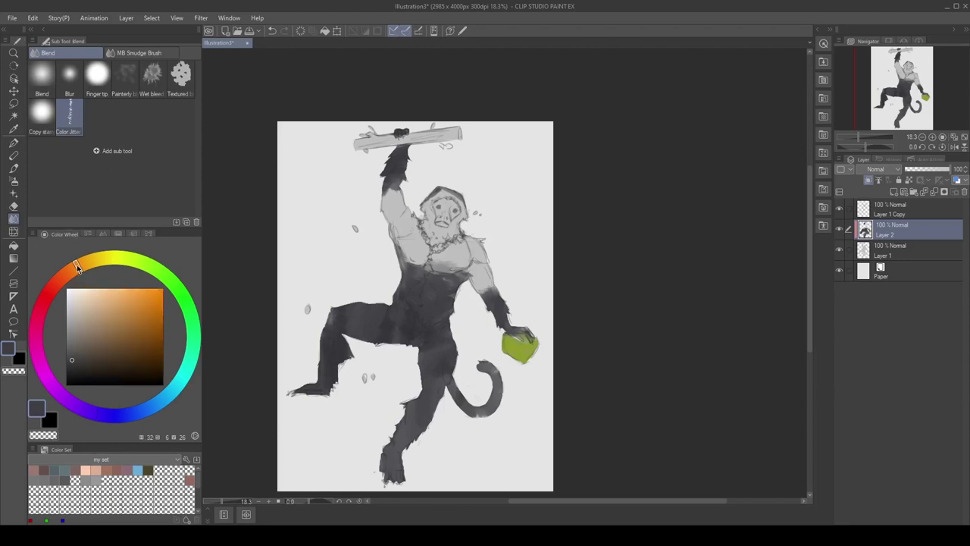
{"action": "left_click", "coordinate": [89, 317]}
{"action": "key", "text": "b"}
{"action": "mouse_move", "coordinate": [402, 191]}
{"action": "left_mouse_down"}
{"action": "mouse_move", "coordinate": [397, 226]}
{"action": "mouse_move", "coordinate": [406, 250]}
{"action": "mouse_move", "coordinate": [449, 269]}
{"action": "mouse_move", "coordinate": [479, 259]}
{"action": "mouse_move", "coordinate": [478, 281]}
{"action": "mouse_move", "coordinate": [480, 235]}
{"action": "mouse_move", "coordinate": [438, 252]}
{"action": "mouse_move", "coordinate": [413, 250]}
{"action": "left_mouse_up"}
{"action": "mouse_move", "coordinate": [432, 203]}
{"action": "left_mouse_down"}
{"action": "mouse_move", "coordinate": [448, 231]}
{"action": "mouse_move", "coordinate": [456, 200]}
{"action": "left_mouse_up"}
Paint the monkey's face a muted pink.
{"action": "left_click_drag", "start_coordinate": [40, 360], "coordinate": [102, 261]}
{"action": "mouse_move", "coordinate": [428, 193]}
{"action": "left_mouse_down"}
{"action": "mouse_move", "coordinate": [440, 224]}
{"action": "mouse_move", "coordinate": [454, 212]}
{"action": "left_mouse_up"}
{"action": "left_click", "coordinate": [48, 294]}
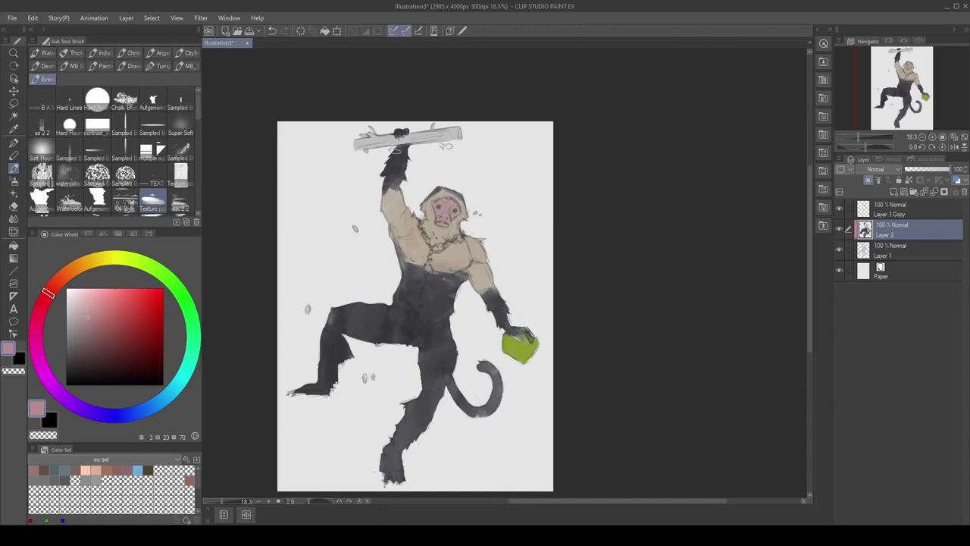
Touch up the fur transitions with sampled tan and dark tones, and paint beige over the groin area.
{"action": "left_click", "coordinate": [401, 205], "text": "alt"}
{"action": "left_click_drag", "start_coordinate": [388, 185], "coordinate": [391, 192]}
{"action": "left_click_drag", "start_coordinate": [406, 260], "coordinate": [441, 277]}
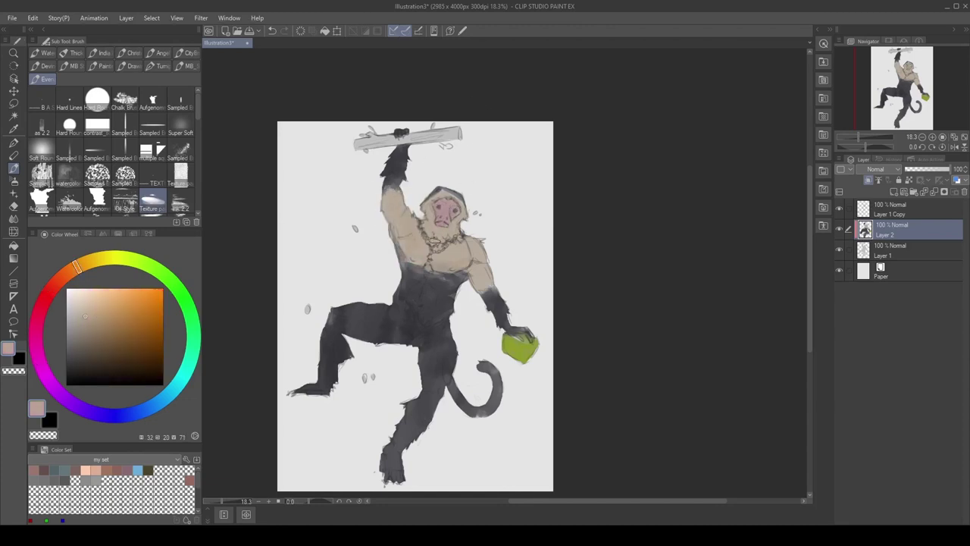
{"action": "mouse_move", "coordinate": [411, 307]}
{"action": "left_mouse_down"}
{"action": "mouse_move", "coordinate": [416, 336]}
{"action": "mouse_move", "coordinate": [418, 320]}
{"action": "left_mouse_up"}
{"action": "left_click", "coordinate": [414, 316], "text": "alt"}
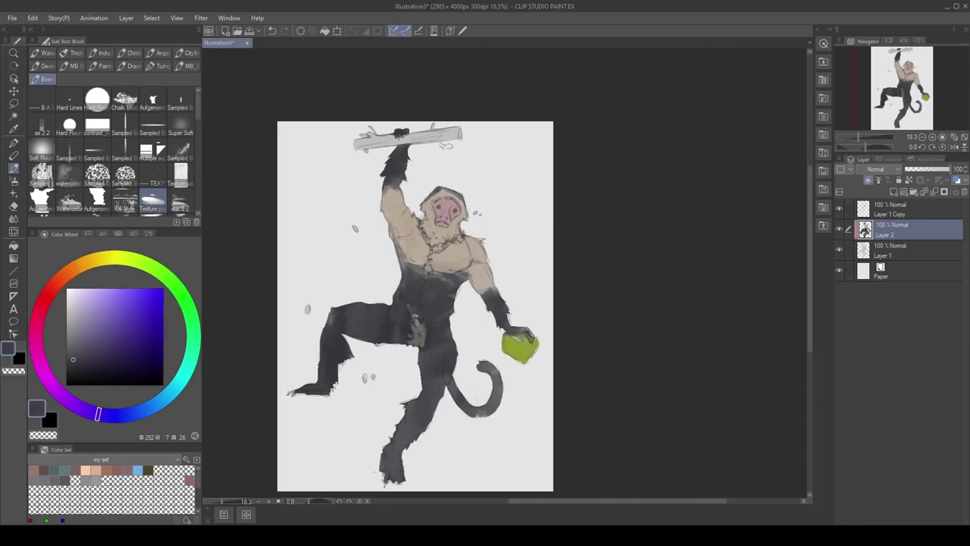
{"action": "left_click_drag", "start_coordinate": [410, 266], "coordinate": [444, 278]}
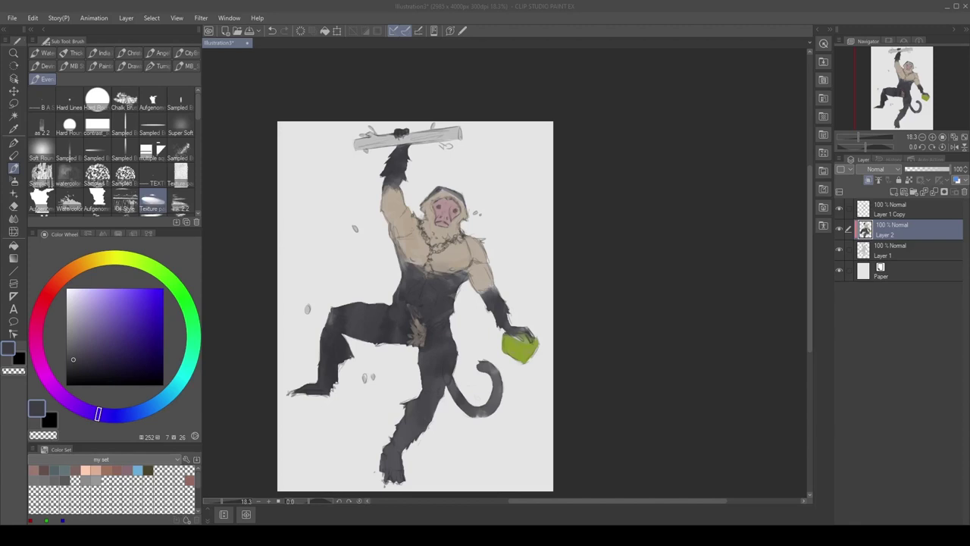
Paint the falling leaves and the leaves on the branch with the green sampled from the fruit.
{"action": "left_click", "coordinate": [516, 344], "text": "alt"}
{"action": "left_click", "coordinate": [839, 229]}
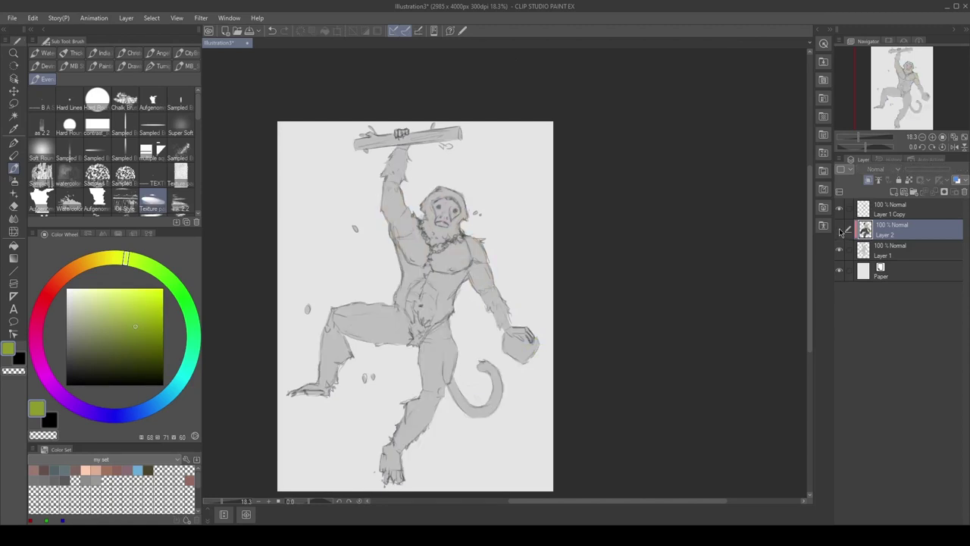
{"action": "left_click", "coordinate": [840, 230]}
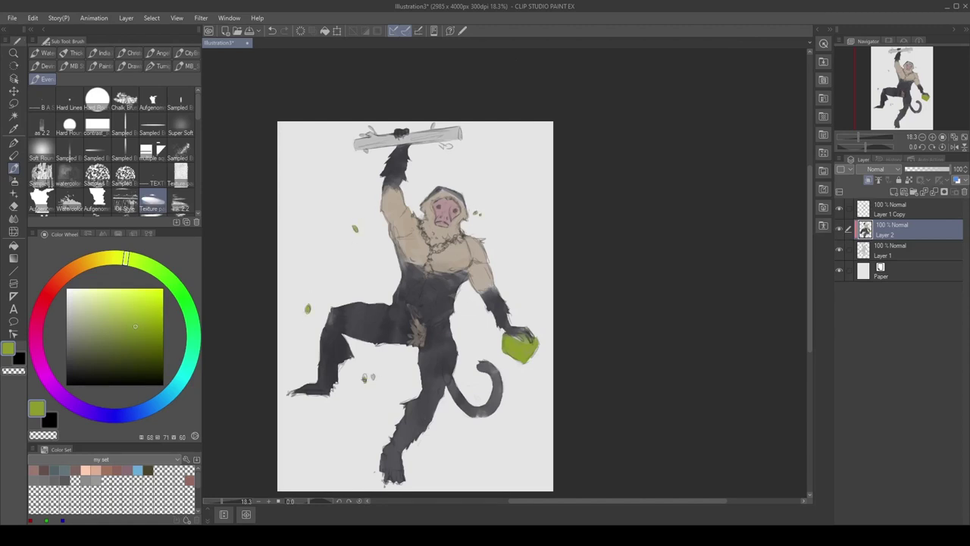
{"action": "left_click", "coordinate": [892, 245]}
{"action": "key", "text": "m"}
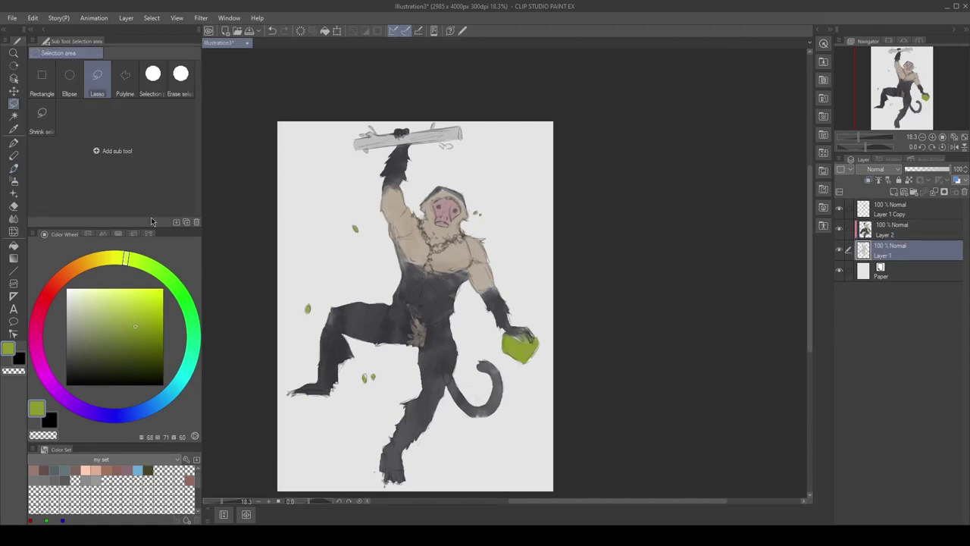
{"action": "left_click", "coordinate": [891, 230]}
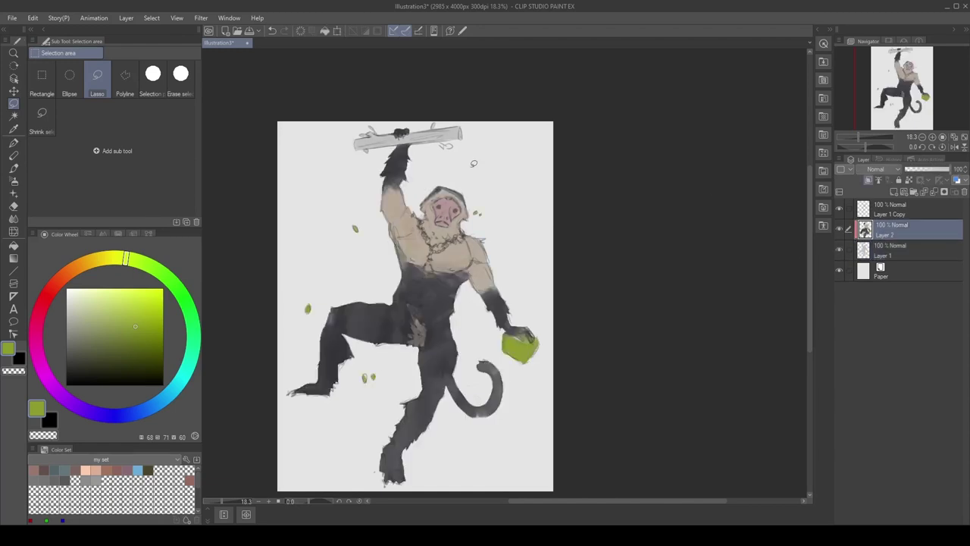
{"action": "key", "text": "b"}
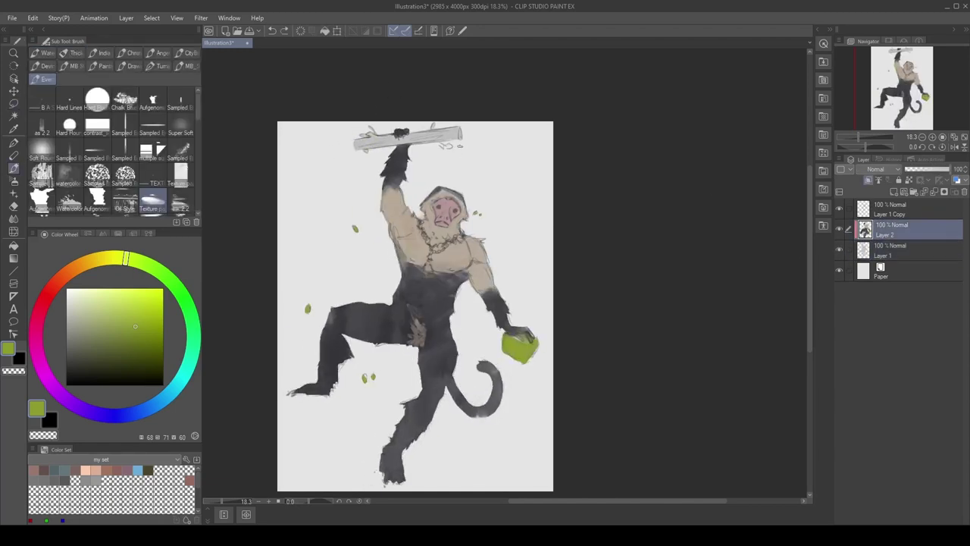
{"action": "left_click_drag", "start_coordinate": [361, 150], "coordinate": [369, 148]}
Lower the opacity of the sketch layer (Layer 1 Copy) to 52% and return to Layer 2.
{"action": "left_click", "coordinate": [906, 210]}
{"action": "left_click", "coordinate": [929, 170]}
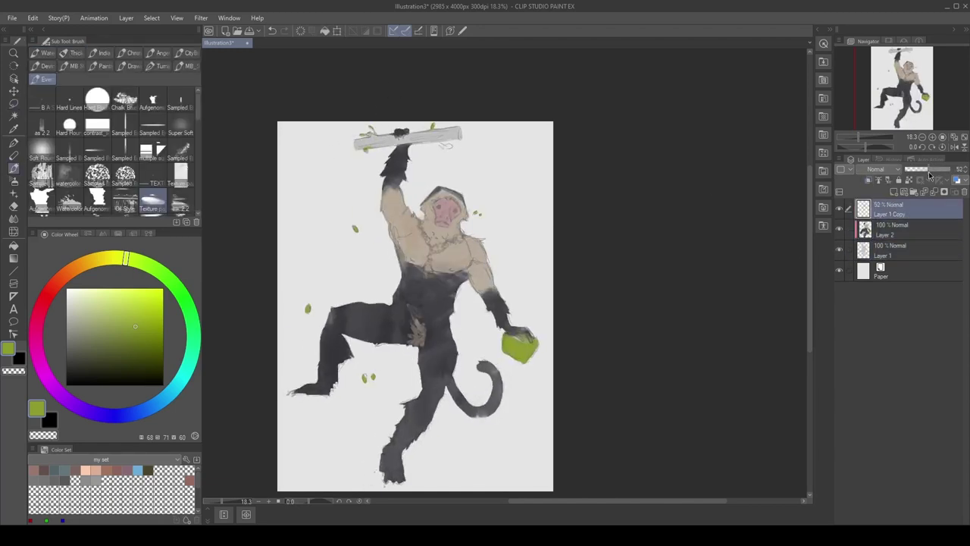
{"action": "left_click", "coordinate": [892, 228]}
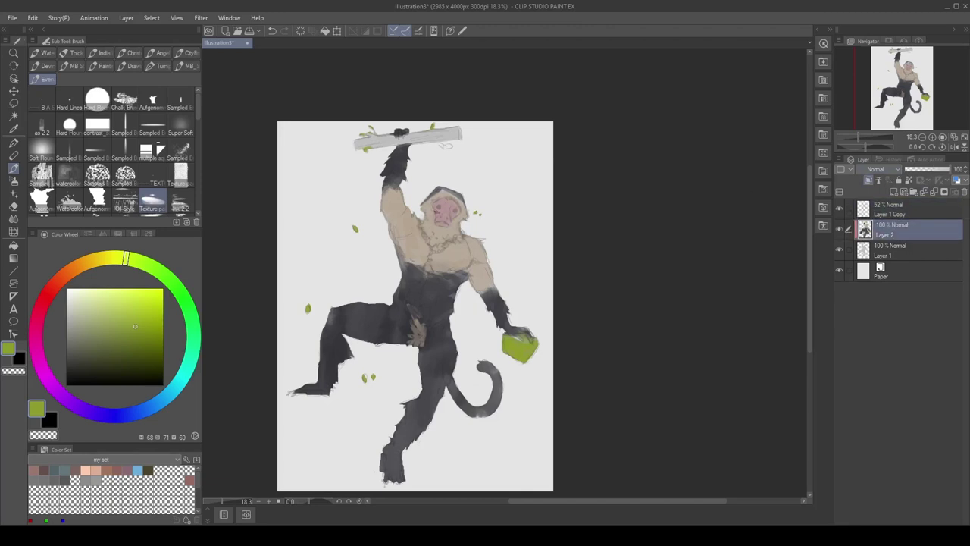
Refine the head's dark cap and the fur around the face with colours sampled from the painting.
{"action": "left_click", "coordinate": [428, 283], "text": "alt"}
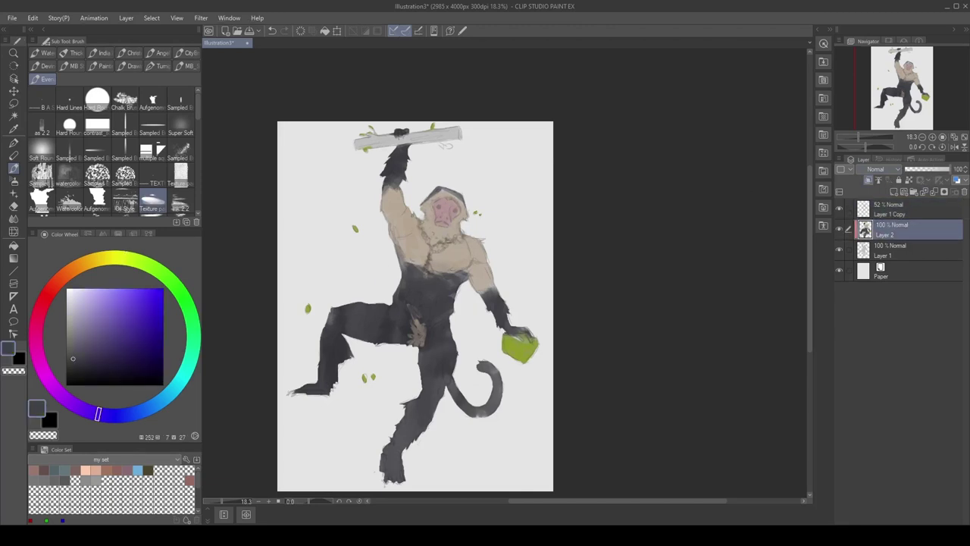
{"action": "left_click_drag", "start_coordinate": [435, 190], "coordinate": [462, 201]}
{"action": "left_click", "coordinate": [452, 200], "text": "alt"}
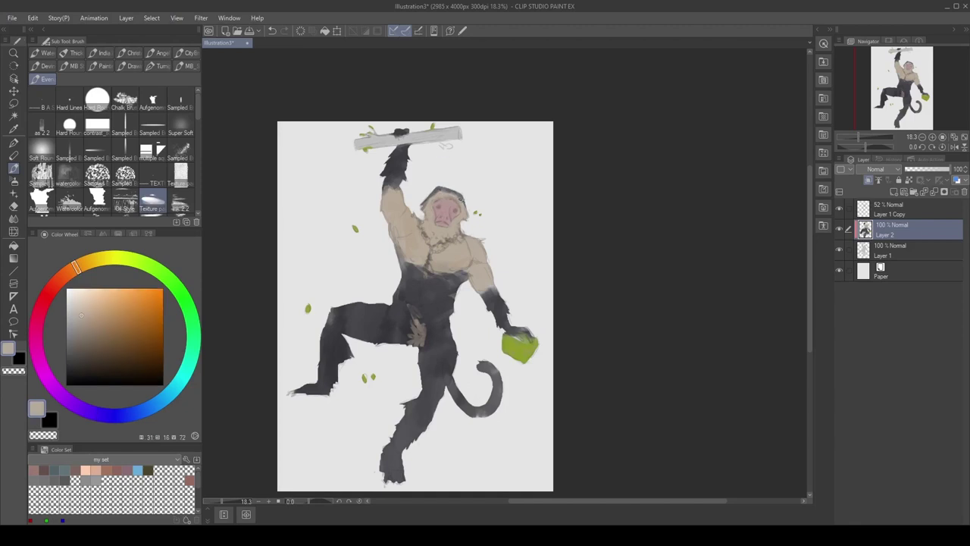
Sample the dark fur colour and add a new clipped layer above Layer 2.
{"action": "left_click", "coordinate": [454, 312], "text": "alt"}
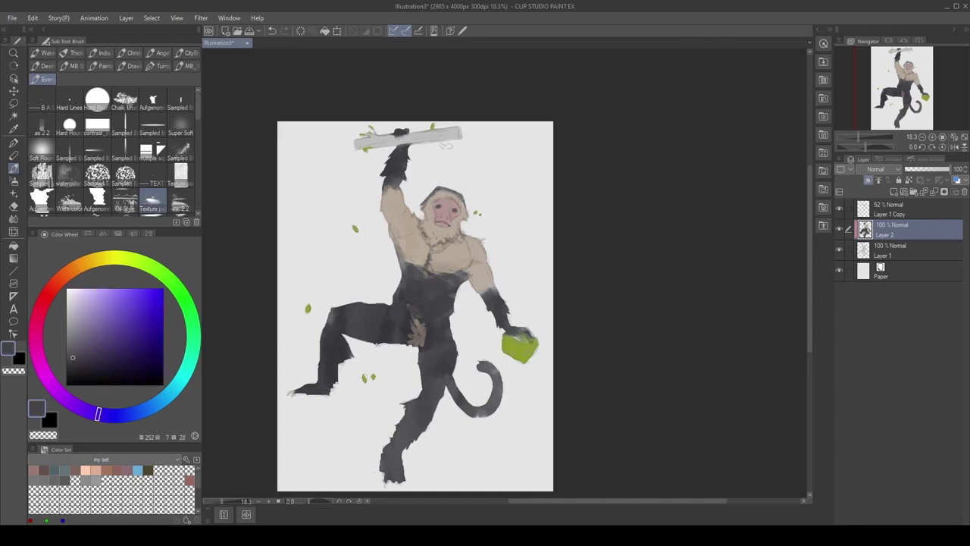
{"action": "key", "text": "ctrl+shift+n"}
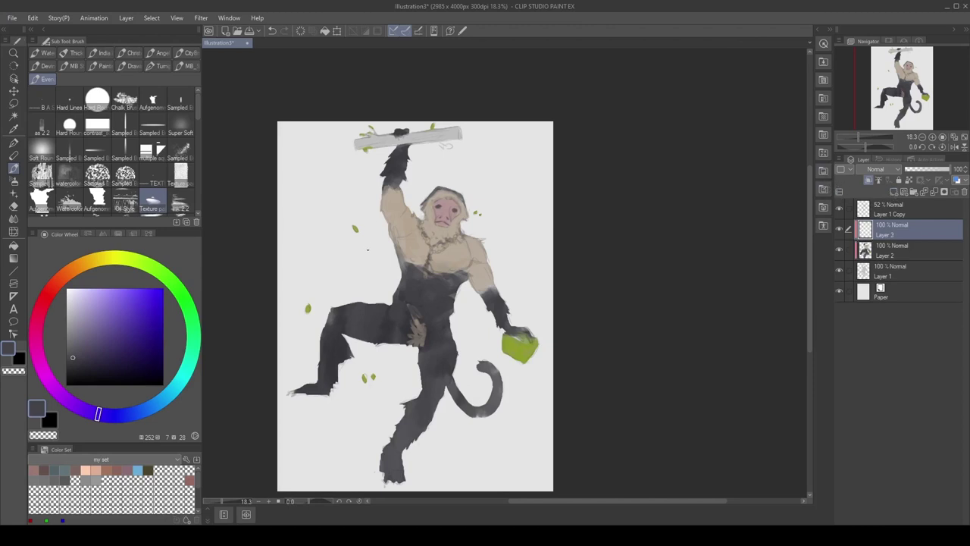
Paint a subtle purple tint over the dark torso fur on Layer 3 with a textured MB brush.
{"action": "left_click", "coordinate": [187, 66]}
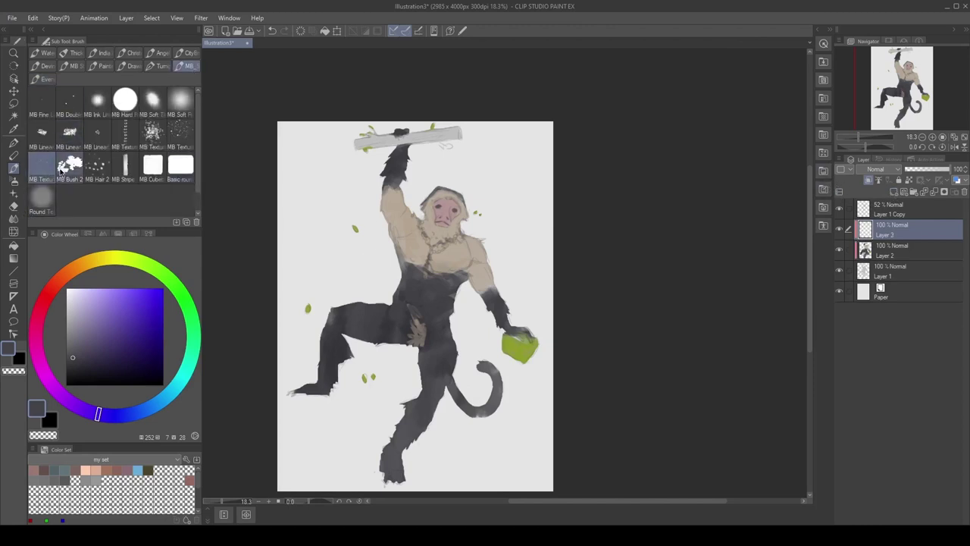
{"action": "left_click", "coordinate": [58, 281]}
{"action": "left_click", "coordinate": [129, 310]}
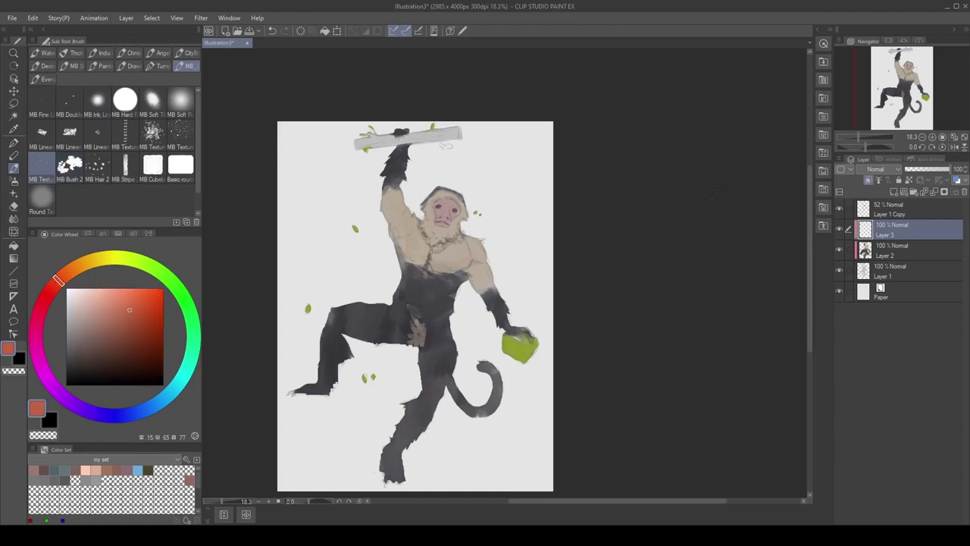
{"action": "left_click_drag", "start_coordinate": [76, 410], "coordinate": [67, 402]}
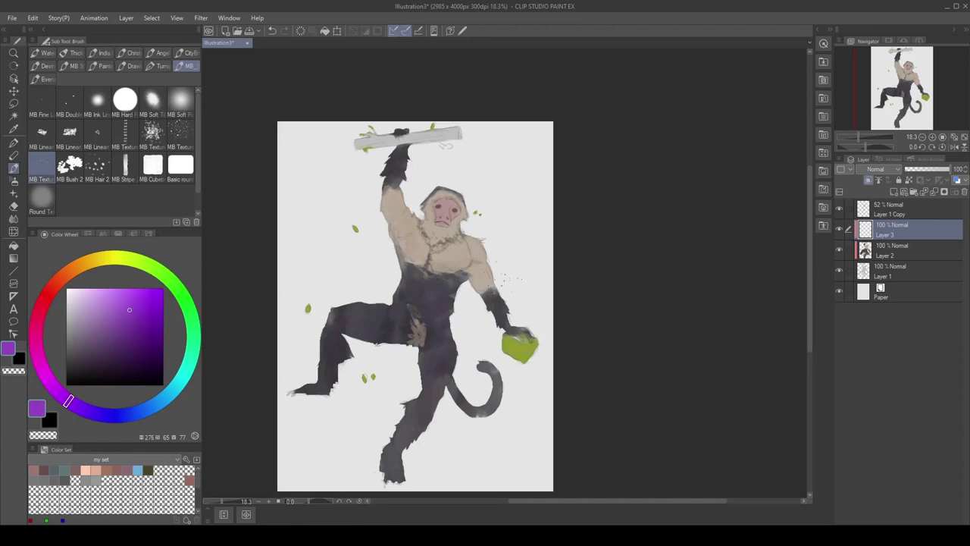
Airbrush purple onto the fur transitions of both arms and lower Layer 3's opacity to 66%.
{"action": "left_click", "coordinate": [160, 52]}
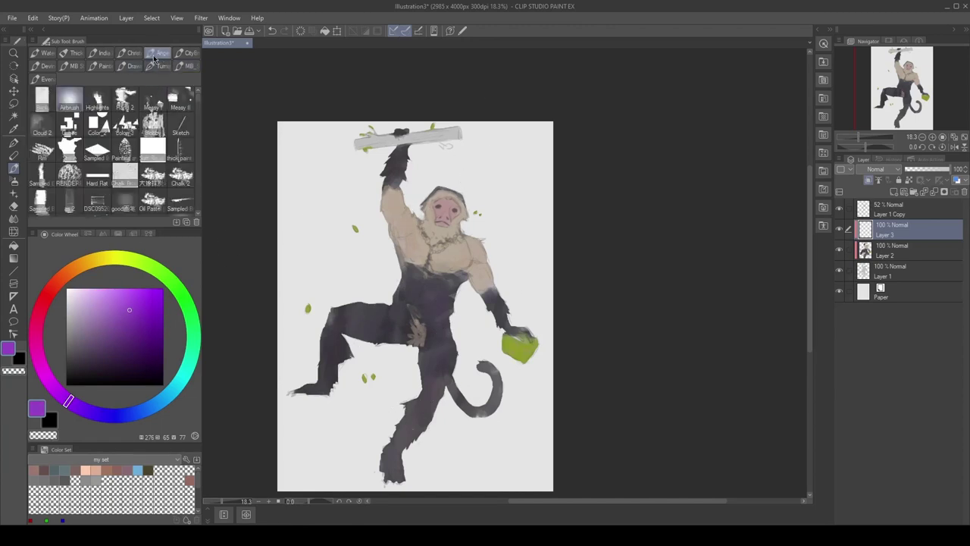
{"action": "left_click_drag", "start_coordinate": [390, 179], "coordinate": [397, 190]}
{"action": "left_click_drag", "start_coordinate": [482, 286], "coordinate": [493, 299]}
{"action": "left_click", "coordinate": [937, 171]}
Tint the dark fur with blue and add soft warm beige along the undersides of the raised leg.
{"action": "left_click", "coordinate": [143, 409]}
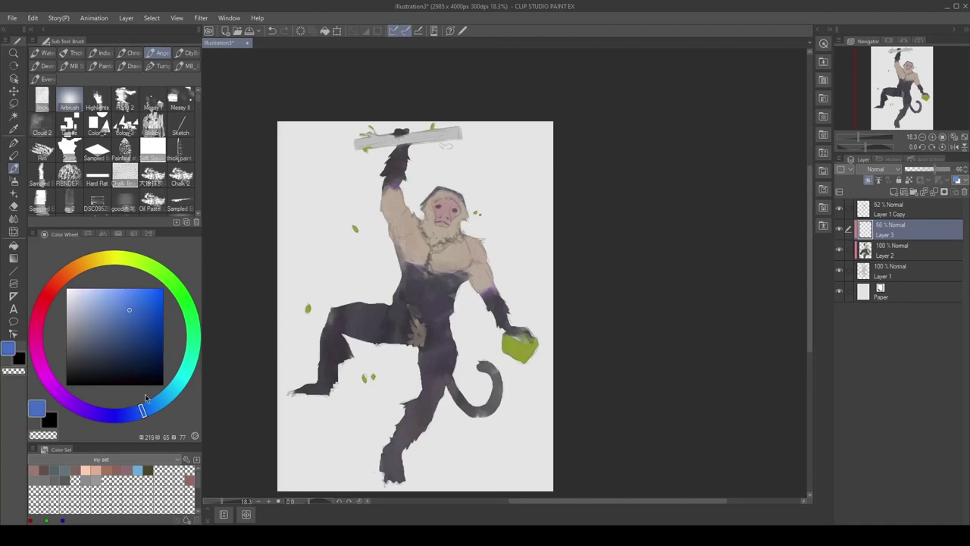
{"action": "left_click", "coordinate": [186, 66]}
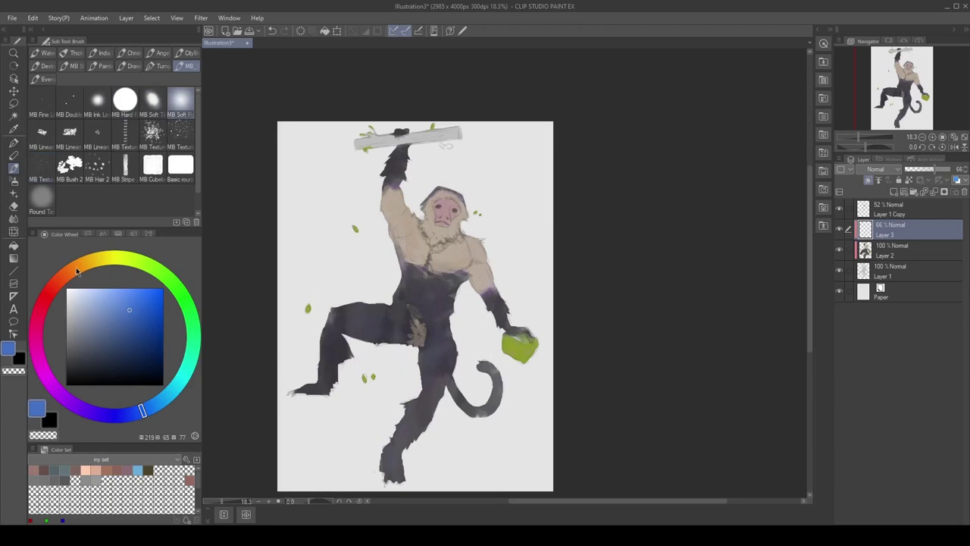
{"action": "left_click_drag", "start_coordinate": [96, 270], "coordinate": [75, 266]}
{"action": "left_click", "coordinate": [86, 316]}
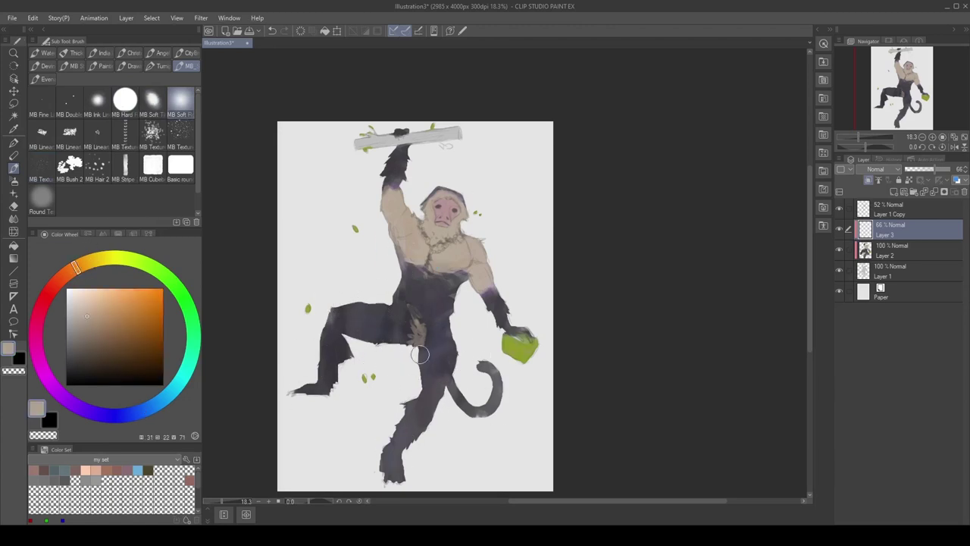
{"action": "left_click_drag", "start_coordinate": [347, 349], "coordinate": [340, 378]}
Soften the tints on the legs and raised arm with sampled fur and face colours, comparing with Layer 3 hidden.
{"action": "left_click", "coordinate": [366, 323], "text": "alt"}
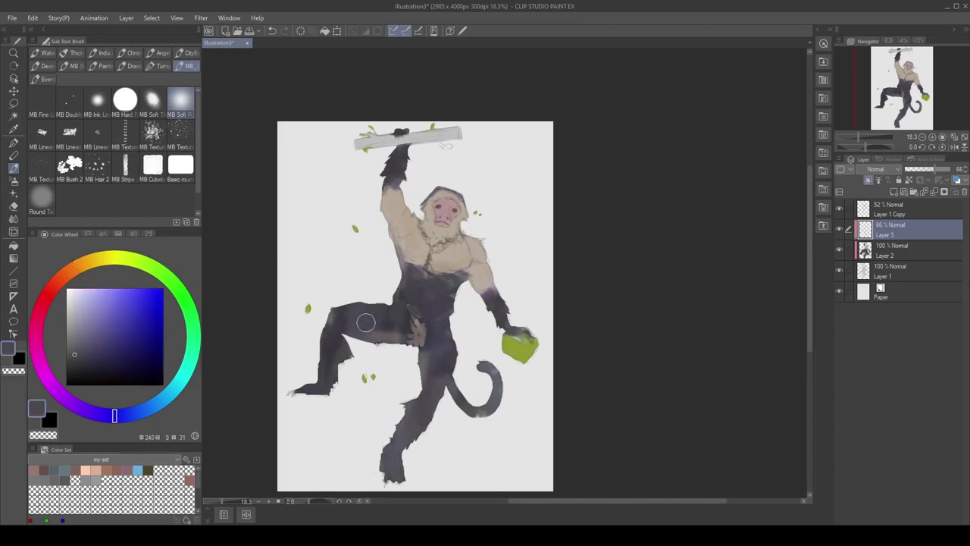
{"action": "left_click_drag", "start_coordinate": [366, 323], "coordinate": [380, 332]}
{"action": "left_click", "coordinate": [440, 276], "text": "alt"}
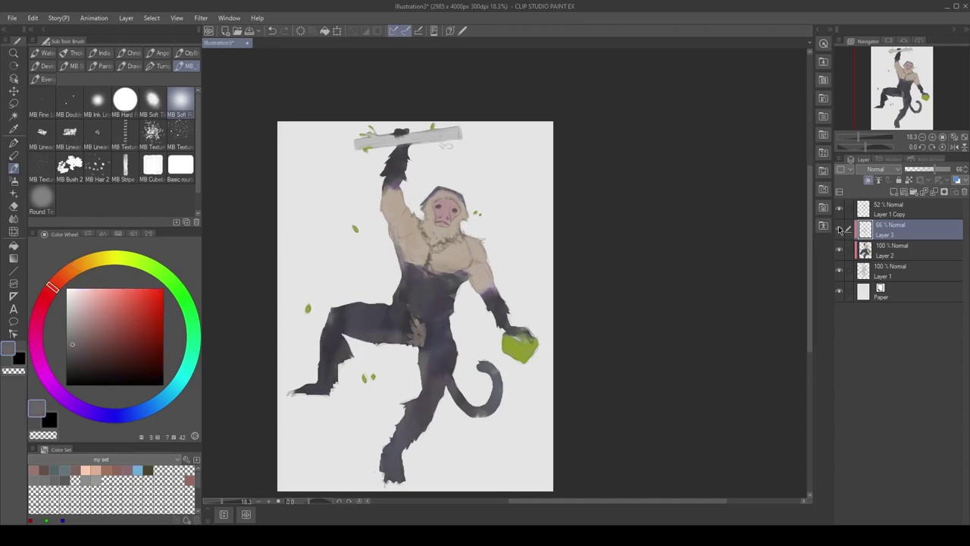
{"action": "left_click", "coordinate": [447, 211], "text": "alt"}
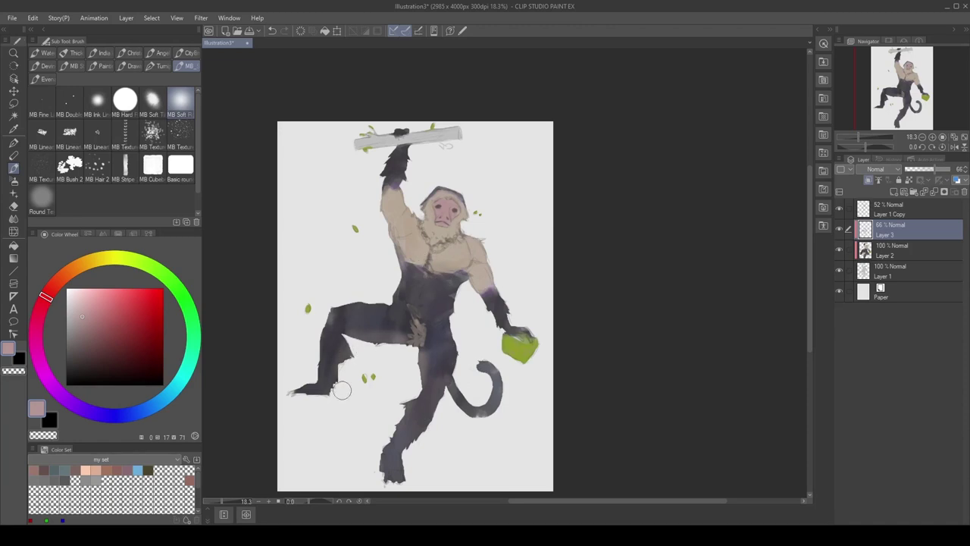
{"action": "left_click", "coordinate": [389, 182], "text": "alt"}
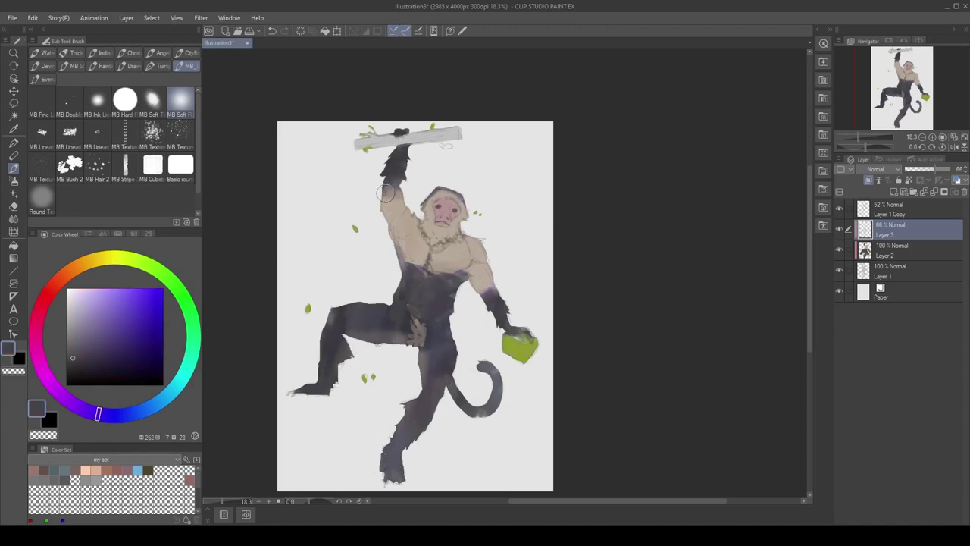
{"action": "left_click", "coordinate": [839, 228]}
{"action": "left_click", "coordinate": [839, 229]}
Glaze orange and red tints over the chest and blend its lower edge with the dark grey sampled from the hand.
{"action": "left_click", "coordinate": [457, 257], "text": "alt"}
{"action": "left_click", "coordinate": [117, 315]}
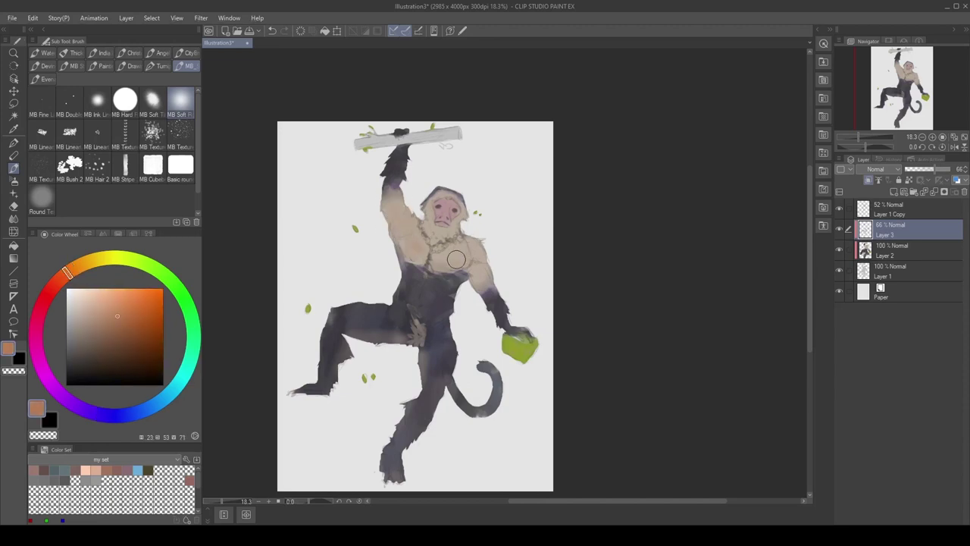
{"action": "left_click", "coordinate": [41, 306]}
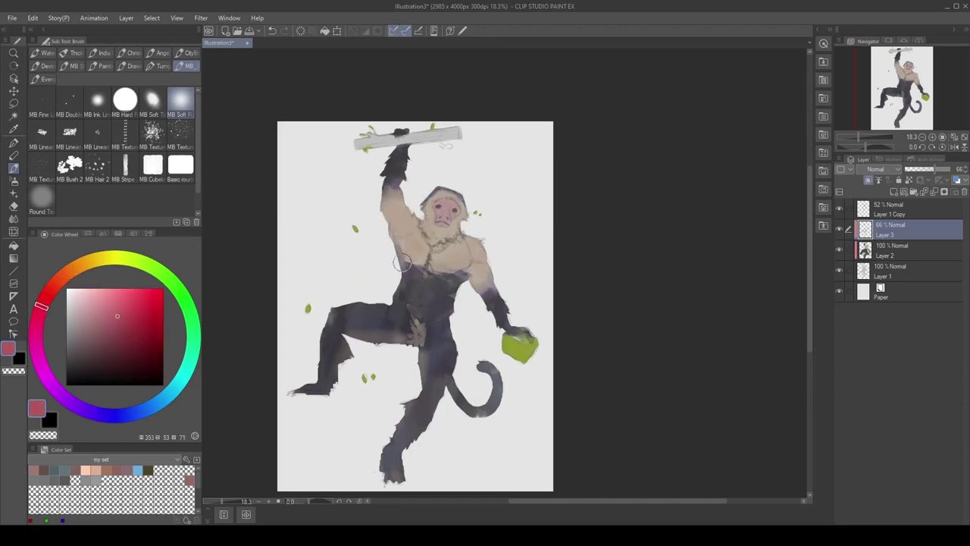
{"action": "left_click", "coordinate": [515, 334], "text": "alt"}
{"action": "left_click", "coordinate": [512, 332], "text": "alt"}
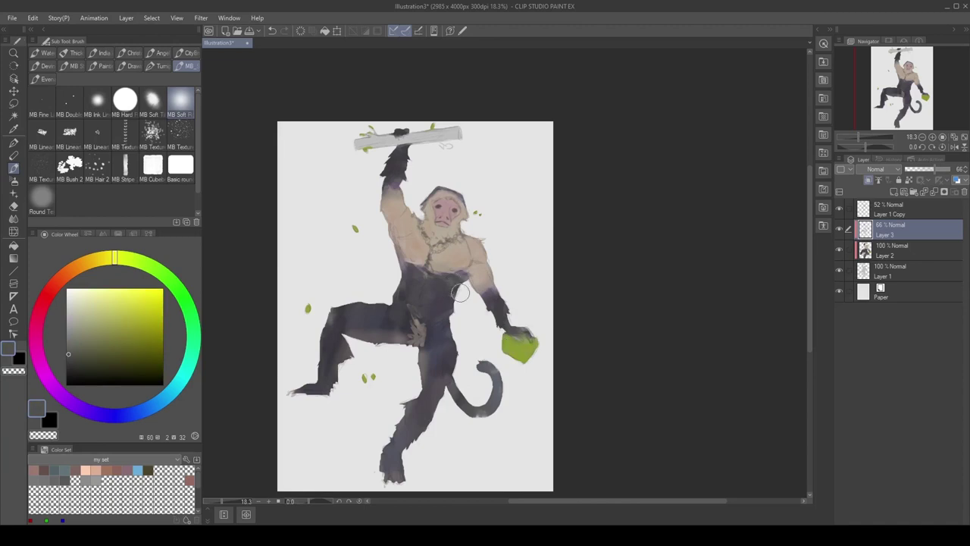
{"action": "left_click_drag", "start_coordinate": [460, 293], "coordinate": [468, 277]}
Paint the whole branch in a muted reddish brown.
{"action": "left_click", "coordinate": [60, 278]}
{"action": "left_click", "coordinate": [105, 346]}
{"action": "mouse_move", "coordinate": [393, 124]}
{"action": "left_mouse_down"}
{"action": "mouse_move", "coordinate": [371, 128]}
{"action": "mouse_move", "coordinate": [468, 118]}
{"action": "left_mouse_up"}
Add light beige highlights along the branch with the Texture brush.
{"action": "left_click", "coordinate": [44, 79]}
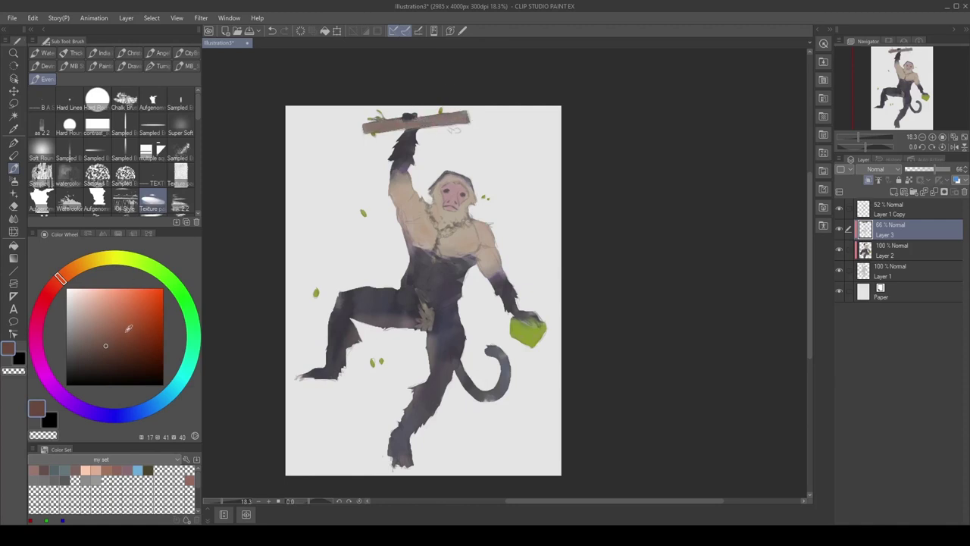
{"action": "left_click", "coordinate": [86, 316]}
{"action": "left_click", "coordinate": [71, 270]}
{"action": "left_click_drag", "start_coordinate": [367, 129], "coordinate": [464, 119]}
{"action": "left_click_drag", "start_coordinate": [309, 187], "coordinate": [341, 173]}
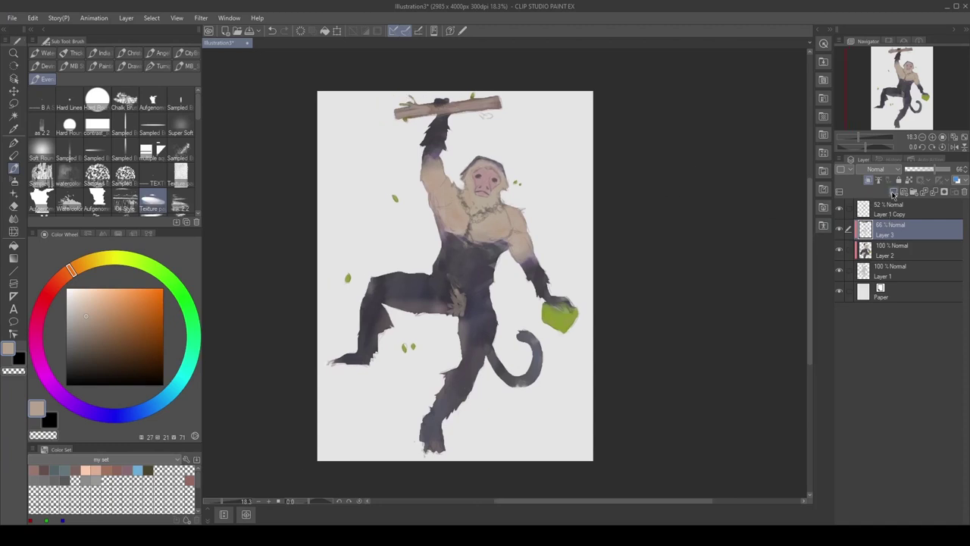
Merge Layer 3 into Layer 2, add a new Hard light layer above it and test a muted brown shadow on the body.
{"action": "left_click", "coordinate": [892, 195]}
{"action": "left_click", "coordinate": [872, 315]}
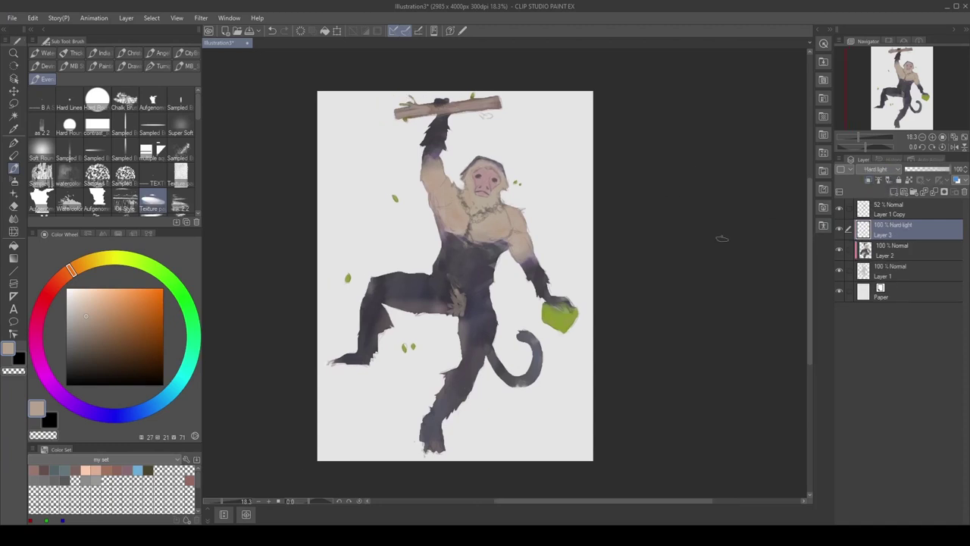
{"action": "left_click", "coordinate": [86, 355]}
{"action": "left_click", "coordinate": [66, 273]}
{"action": "mouse_move", "coordinate": [441, 210]}
{"action": "left_mouse_down"}
{"action": "mouse_move", "coordinate": [456, 238]}
{"action": "mouse_move", "coordinate": [469, 227]}
{"action": "mouse_move", "coordinate": [471, 256]}
{"action": "left_mouse_up"}
{"action": "key", "text": "ctrl+z"}
Clip the Hard light layer to Layer 2 and paint shadows on the branch in a dark muted brown.
{"action": "left_click", "coordinate": [868, 180]}
{"action": "left_click", "coordinate": [87, 349]}
{"action": "key", "text": "ctrl+z"}
{"action": "left_click_drag", "start_coordinate": [392, 208], "coordinate": [351, 221]}
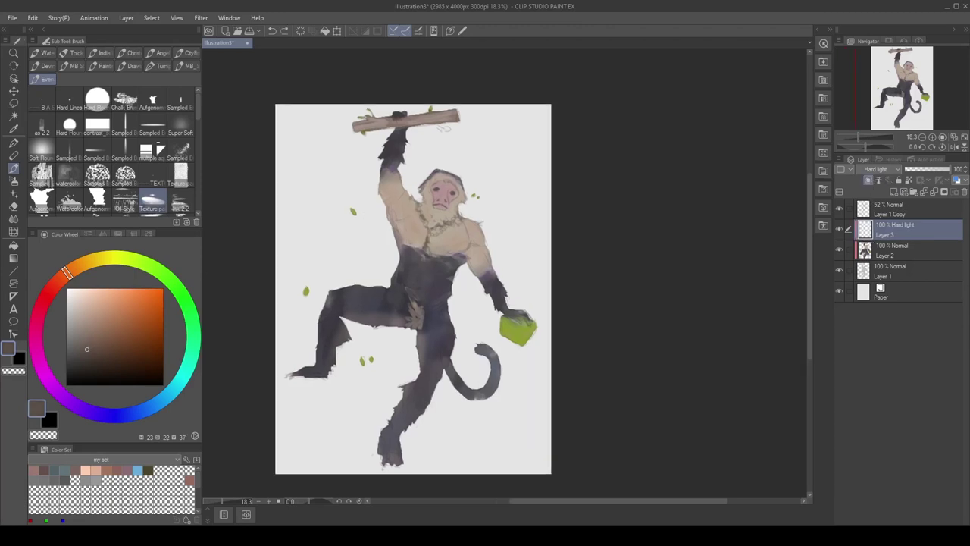
{"action": "key", "text": "alt+Tab"}
{"action": "left_click", "coordinate": [402, 130]}
{"action": "mouse_move", "coordinate": [404, 132]}
{"action": "left_mouse_down"}
{"action": "mouse_move", "coordinate": [387, 147]}
{"action": "mouse_move", "coordinate": [456, 116]}
{"action": "left_mouse_up"}
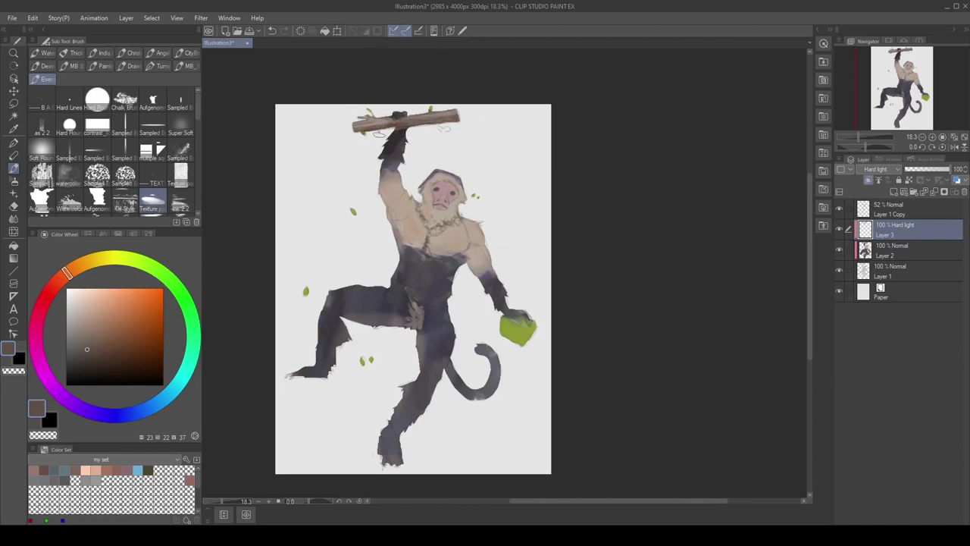
Paint brown shadows on the raised arm, the shaded side of the face and the flank.
{"action": "mouse_move", "coordinate": [385, 171]}
{"action": "left_mouse_down"}
{"action": "mouse_move", "coordinate": [396, 252]}
{"action": "mouse_move", "coordinate": [429, 231]}
{"action": "mouse_move", "coordinate": [408, 222]}
{"action": "mouse_move", "coordinate": [422, 235]}
{"action": "mouse_move", "coordinate": [401, 173]}
{"action": "mouse_move", "coordinate": [419, 224]}
{"action": "mouse_move", "coordinate": [430, 194]}
{"action": "mouse_move", "coordinate": [421, 187]}
{"action": "mouse_move", "coordinate": [425, 212]}
{"action": "mouse_move", "coordinate": [413, 181]}
{"action": "left_mouse_up"}
{"action": "left_click_drag", "start_coordinate": [360, 163], "coordinate": [365, 174]}
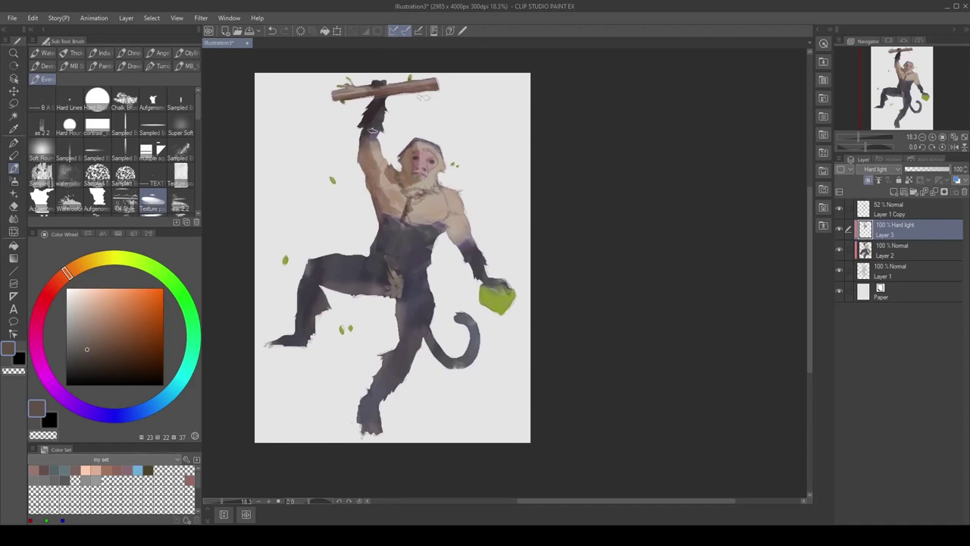
{"action": "left_click_drag", "start_coordinate": [408, 124], "coordinate": [405, 117]}
{"action": "mouse_move", "coordinate": [395, 226]}
{"action": "left_mouse_down"}
{"action": "mouse_move", "coordinate": [408, 229]}
{"action": "mouse_move", "coordinate": [379, 228]}
{"action": "left_mouse_up"}
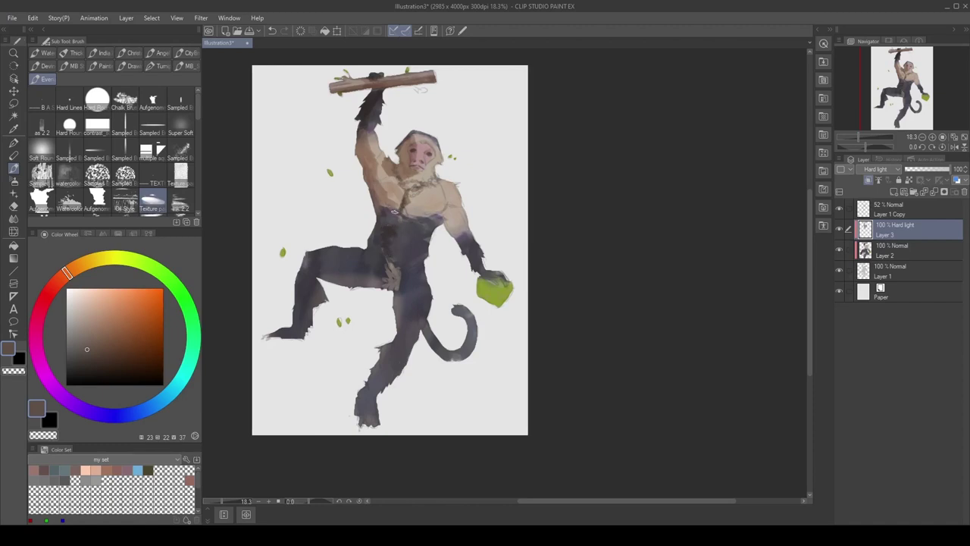
Shade the chest, the lowered arm and the underside of the green fruit.
{"action": "mouse_move", "coordinate": [387, 211]}
{"action": "left_mouse_down"}
{"action": "mouse_move", "coordinate": [373, 241]}
{"action": "mouse_move", "coordinate": [400, 176]}
{"action": "mouse_move", "coordinate": [424, 216]}
{"action": "mouse_move", "coordinate": [458, 201]}
{"action": "mouse_move", "coordinate": [449, 217]}
{"action": "mouse_move", "coordinate": [427, 219]}
{"action": "mouse_move", "coordinate": [446, 195]}
{"action": "mouse_move", "coordinate": [456, 241]}
{"action": "mouse_move", "coordinate": [511, 307]}
{"action": "left_mouse_up"}
{"action": "mouse_move", "coordinate": [467, 277]}
{"action": "left_mouse_down"}
{"action": "mouse_move", "coordinate": [496, 299]}
{"action": "mouse_move", "coordinate": [509, 296]}
{"action": "left_mouse_up"}
{"action": "left_click_drag", "start_coordinate": [464, 317], "coordinate": [484, 328]}
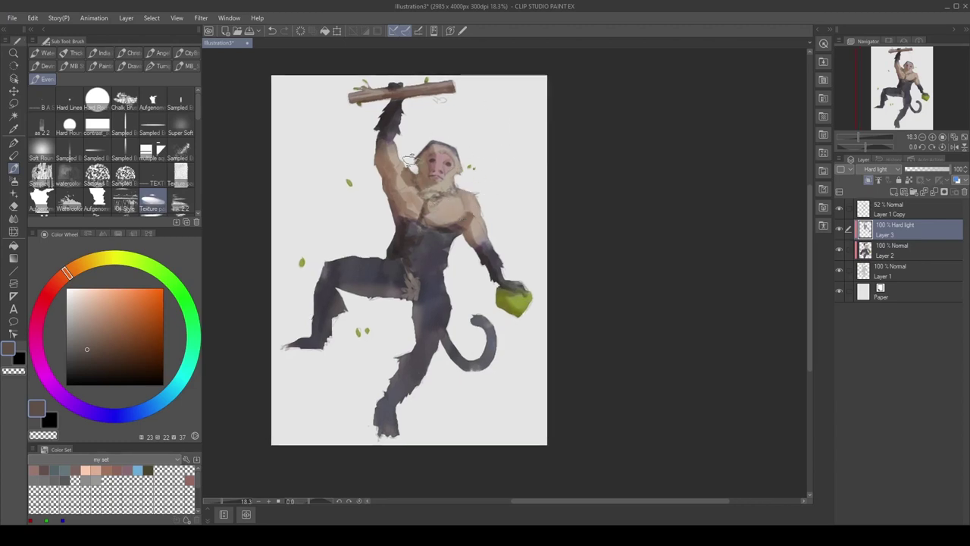
Paint shadow shapes across the dark belly to define the abdominal muscles.
{"action": "scroll", "coordinate": [475, 146], "scroll_direction": "down", "scroll_amount": 2}
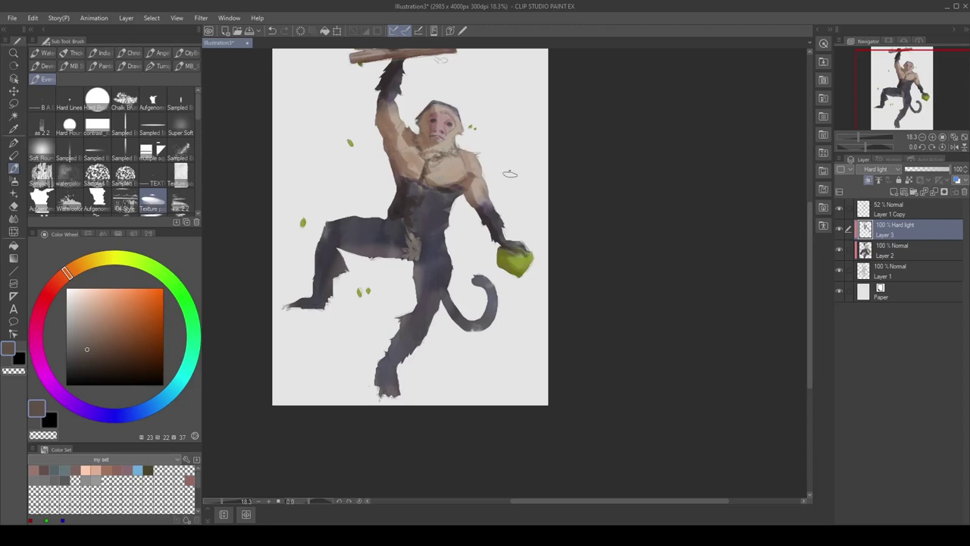
{"action": "left_click_drag", "start_coordinate": [368, 133], "coordinate": [385, 128]}
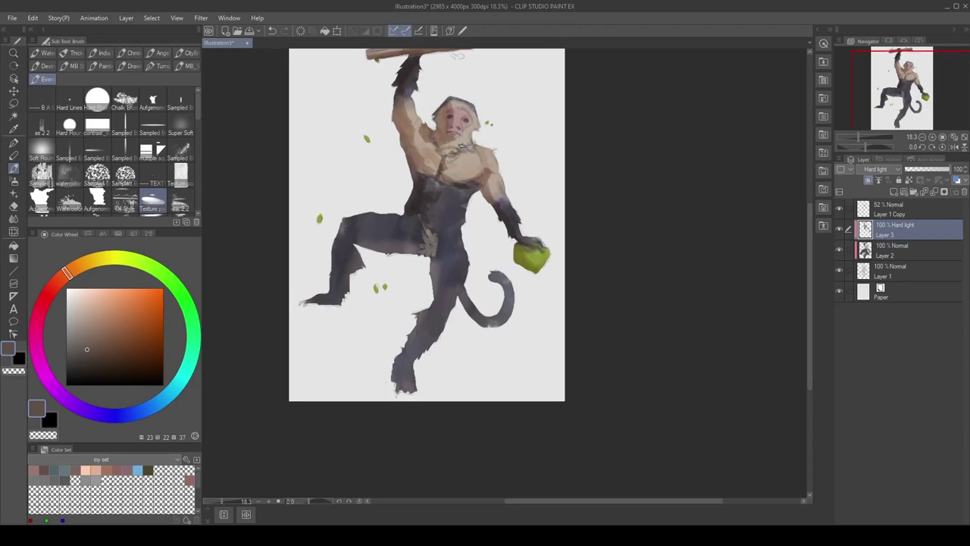
{"action": "left_click_drag", "start_coordinate": [393, 182], "coordinate": [407, 175]}
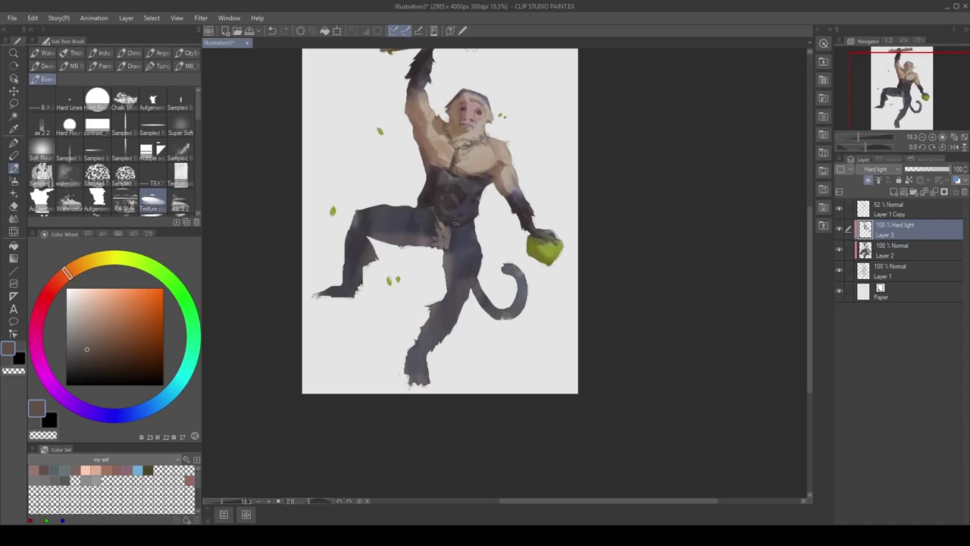
Shade the hanging leg in dark brown and erase the excess shadow on its foot.
{"action": "mouse_move", "coordinate": [440, 254]}
{"action": "left_mouse_down"}
{"action": "mouse_move", "coordinate": [462, 215]}
{"action": "mouse_move", "coordinate": [441, 269]}
{"action": "mouse_move", "coordinate": [458, 297]}
{"action": "mouse_move", "coordinate": [412, 357]}
{"action": "mouse_move", "coordinate": [428, 370]}
{"action": "mouse_move", "coordinate": [451, 318]}
{"action": "left_mouse_up"}
{"action": "key", "text": "e"}
{"action": "left_click_drag", "start_coordinate": [405, 373], "coordinate": [412, 364]}
{"action": "key", "text": "b"}
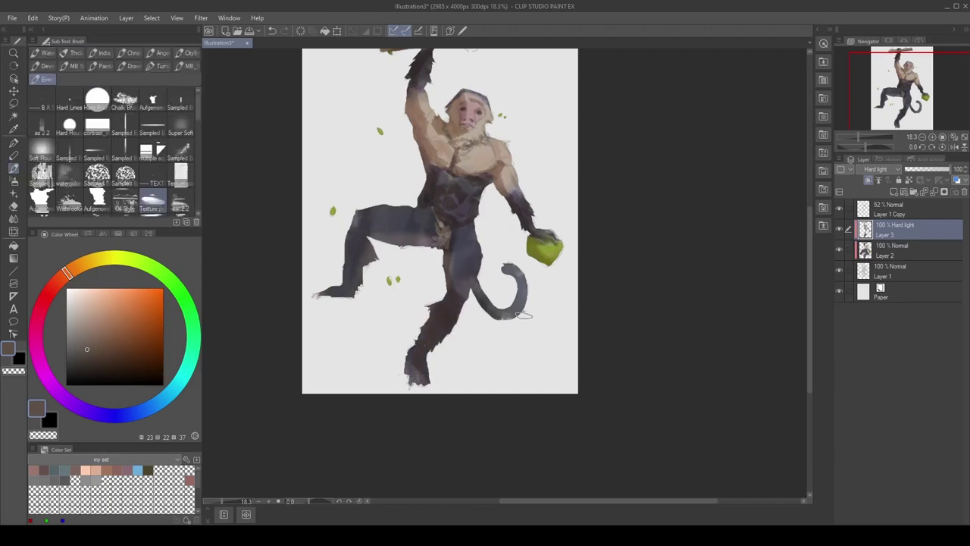
Shade the thighs and the raised leg's shin and foot, comparing the painting with the Hard light layer hidden.
{"action": "left_click_drag", "start_coordinate": [488, 199], "coordinate": [478, 245]}
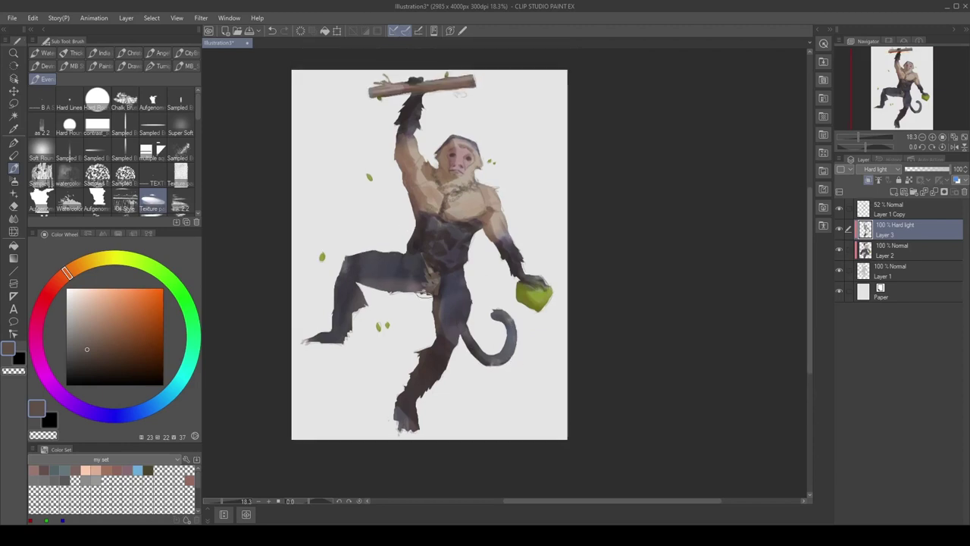
{"action": "mouse_move", "coordinate": [423, 293]}
{"action": "left_mouse_down"}
{"action": "mouse_move", "coordinate": [411, 277]}
{"action": "mouse_move", "coordinate": [387, 280]}
{"action": "mouse_move", "coordinate": [424, 280]}
{"action": "left_mouse_up"}
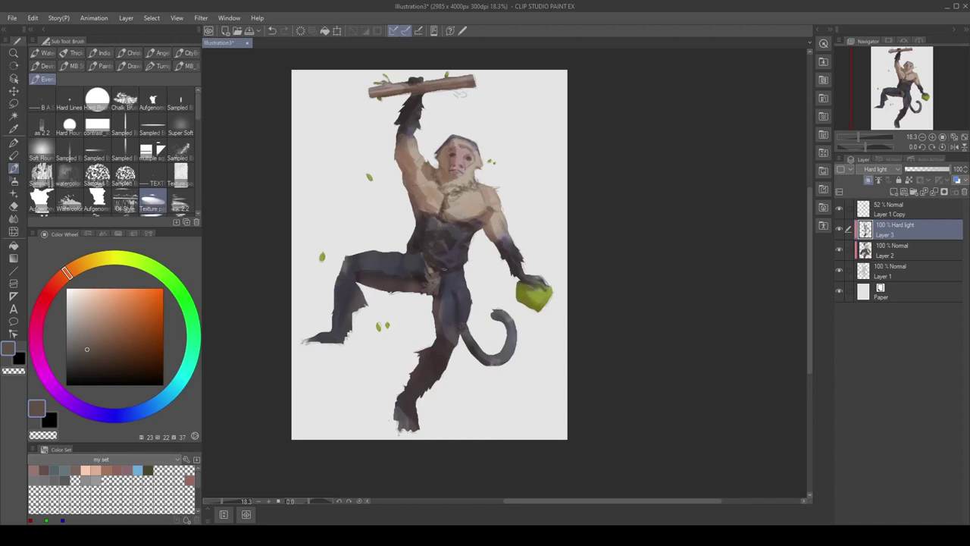
{"action": "mouse_move", "coordinate": [438, 269]}
{"action": "left_mouse_down"}
{"action": "mouse_move", "coordinate": [432, 286]}
{"action": "mouse_move", "coordinate": [420, 273]}
{"action": "left_mouse_up"}
{"action": "mouse_move", "coordinate": [365, 261]}
{"action": "left_mouse_down"}
{"action": "mouse_move", "coordinate": [387, 241]}
{"action": "mouse_move", "coordinate": [394, 186]}
{"action": "mouse_move", "coordinate": [379, 242]}
{"action": "mouse_move", "coordinate": [406, 188]}
{"action": "mouse_move", "coordinate": [393, 265]}
{"action": "mouse_move", "coordinate": [383, 256]}
{"action": "mouse_move", "coordinate": [382, 221]}
{"action": "mouse_move", "coordinate": [391, 296]}
{"action": "mouse_move", "coordinate": [375, 283]}
{"action": "mouse_move", "coordinate": [368, 312]}
{"action": "left_mouse_up"}
{"action": "left_click_drag", "start_coordinate": [411, 257], "coordinate": [395, 278]}
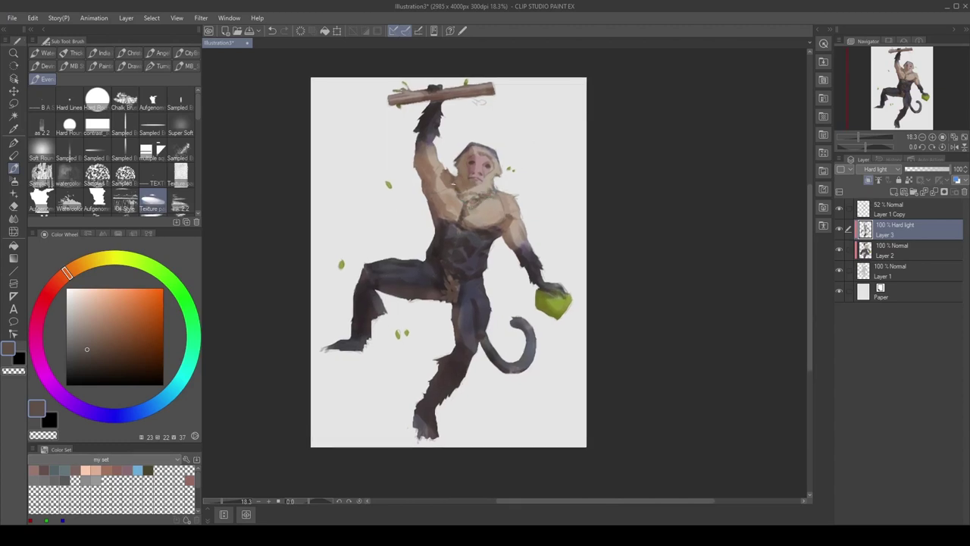
{"action": "left_click_drag", "start_coordinate": [441, 208], "coordinate": [428, 211]}
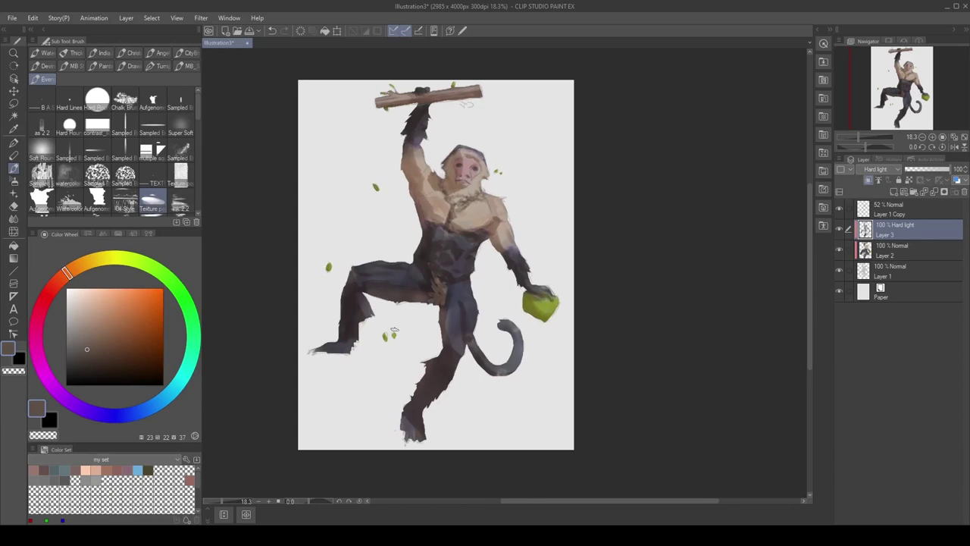
{"action": "left_click_drag", "start_coordinate": [435, 307], "coordinate": [429, 314]}
{"action": "left_click", "coordinate": [838, 234]}
{"action": "left_click", "coordinate": [839, 234]}
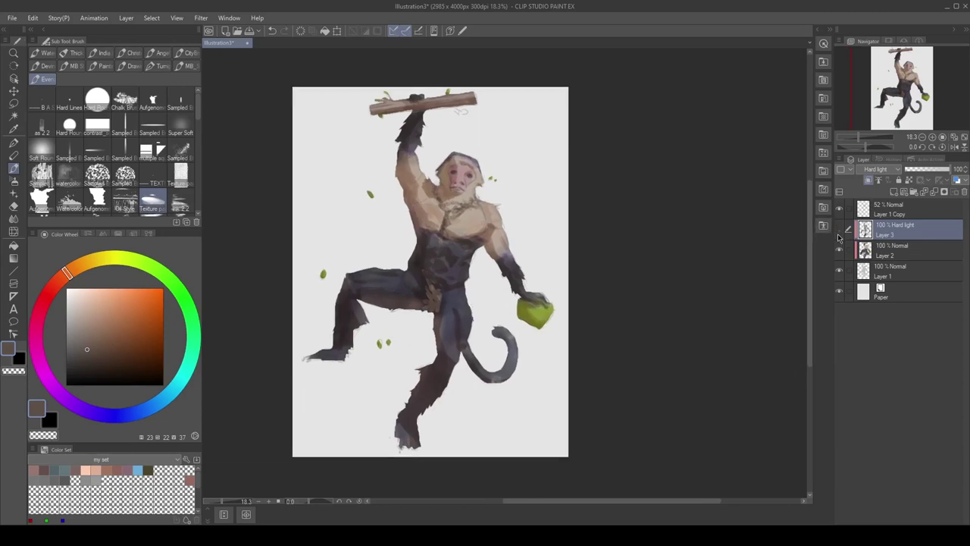
Add a Hue/Saturation/Luminosity correction layer above Layer 3 and mask it to Layer 3's painted shadows.
{"action": "right_click", "coordinate": [878, 229]}
{"action": "left_click", "coordinate": [880, 211]}
{"action": "left_click", "coordinate": [747, 323]}
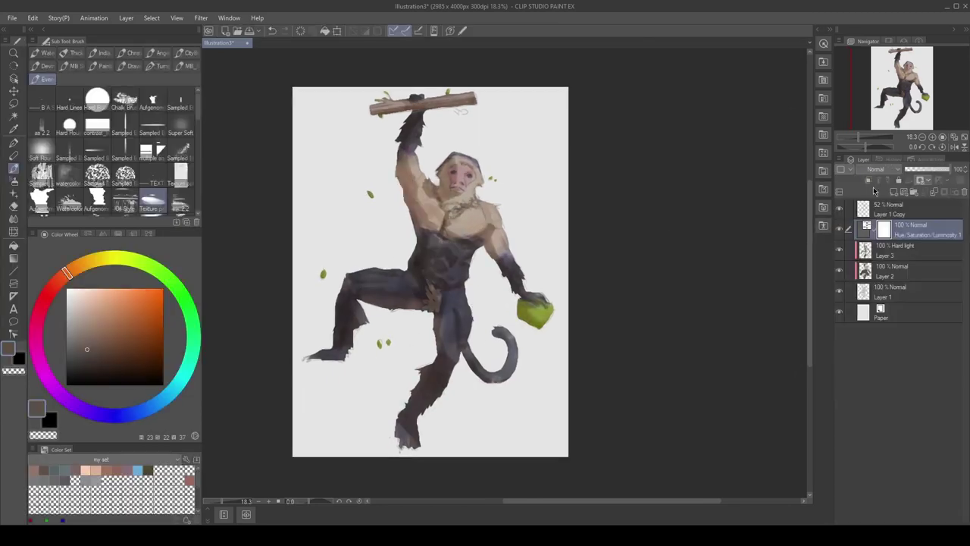
{"action": "left_click", "coordinate": [865, 251], "text": "ctrl"}
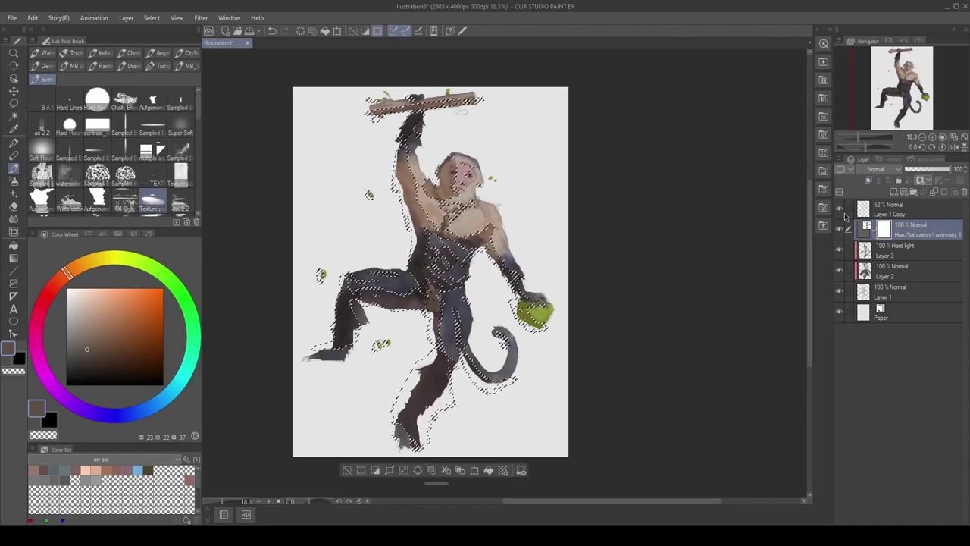
{"action": "key", "text": "shift+Delete"}
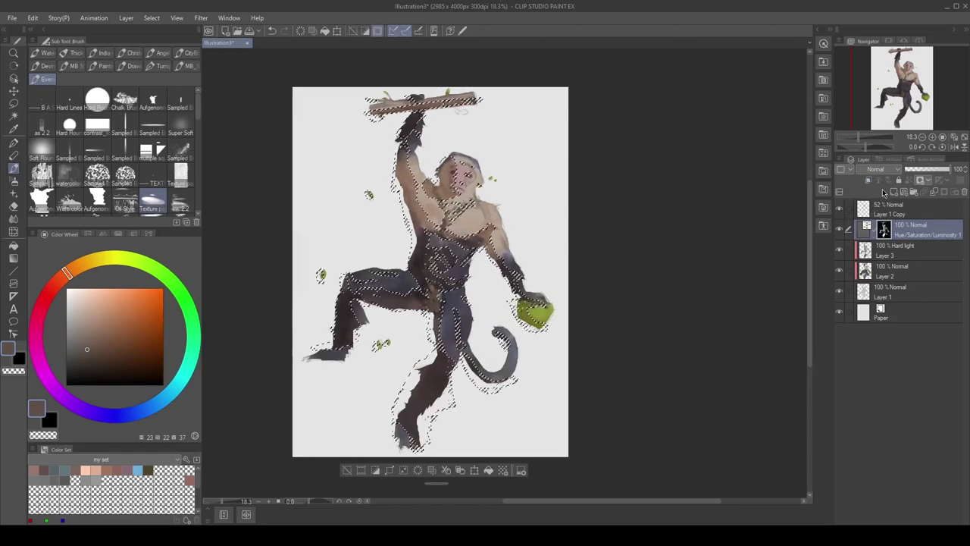
Adjust the hue of the masked Hue/Saturation/Luminosity correction and merge it into the Hard light shadows of Layer 3.
{"action": "key", "text": "m"}
{"action": "left_click", "coordinate": [790, 232]}
{"action": "double_click", "coordinate": [866, 229]}
{"action": "left_click_drag", "start_coordinate": [627, 340], "coordinate": [574, 341]}
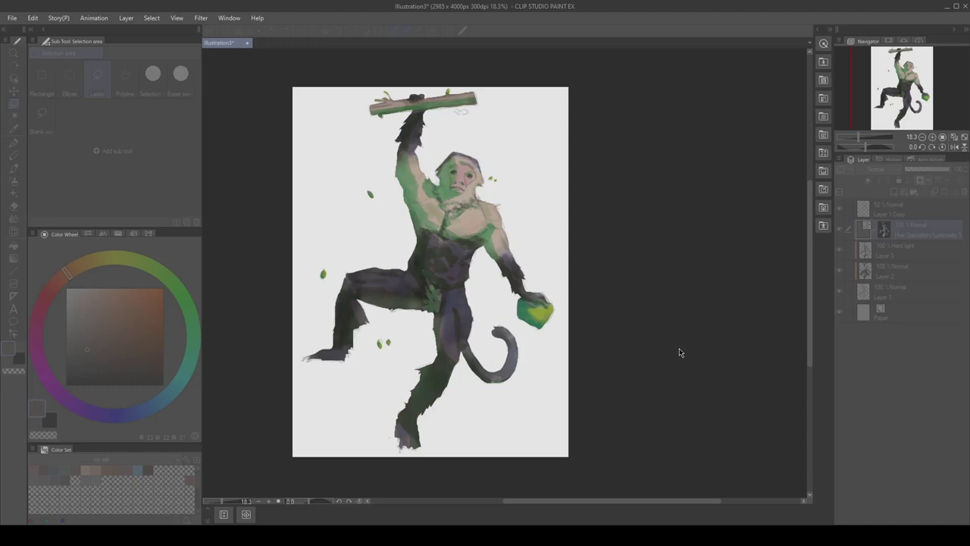
{"action": "left_click", "coordinate": [742, 335]}
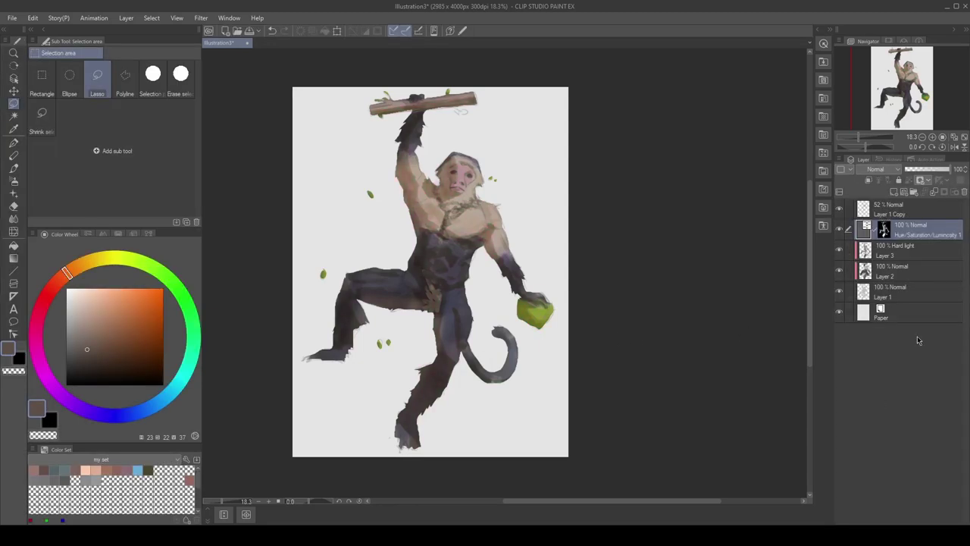
{"action": "key", "text": "ctrl+e"}
Add a clipped Hard light layer above Layer 3 for further shadow painting.
{"action": "left_click_drag", "start_coordinate": [617, 238], "coordinate": [604, 235]}
{"action": "key", "text": "ctrl+shift+n"}
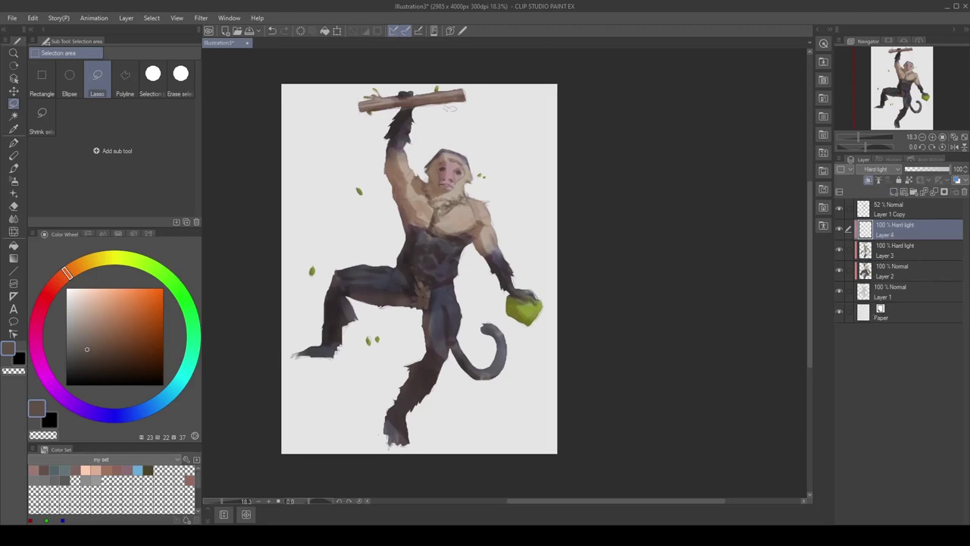
{"action": "key", "text": "b"}
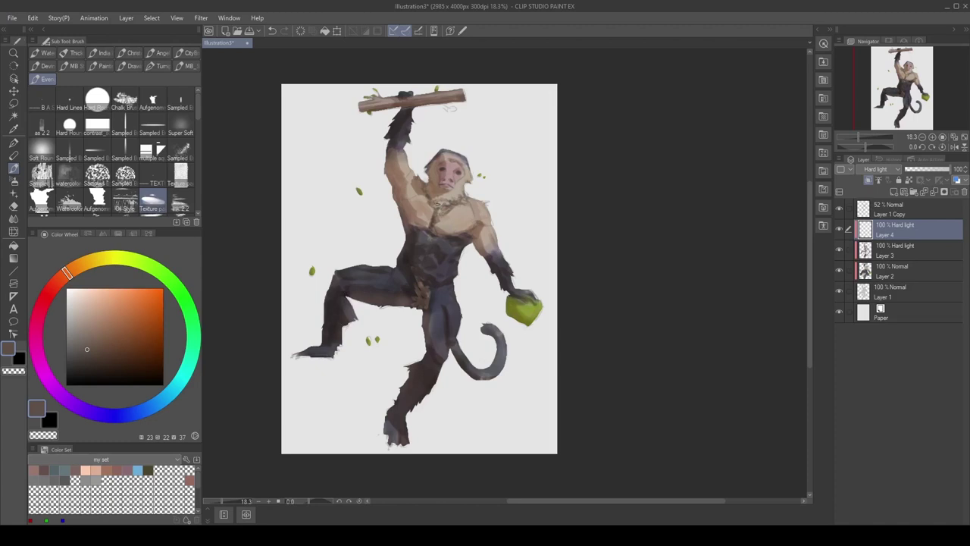
Set the opacity of Layer 1 Copy to 100% and return to the Hard light layers.
{"action": "left_click", "coordinate": [894, 213]}
{"action": "left_click_drag", "start_coordinate": [929, 169], "coordinate": [952, 169]}
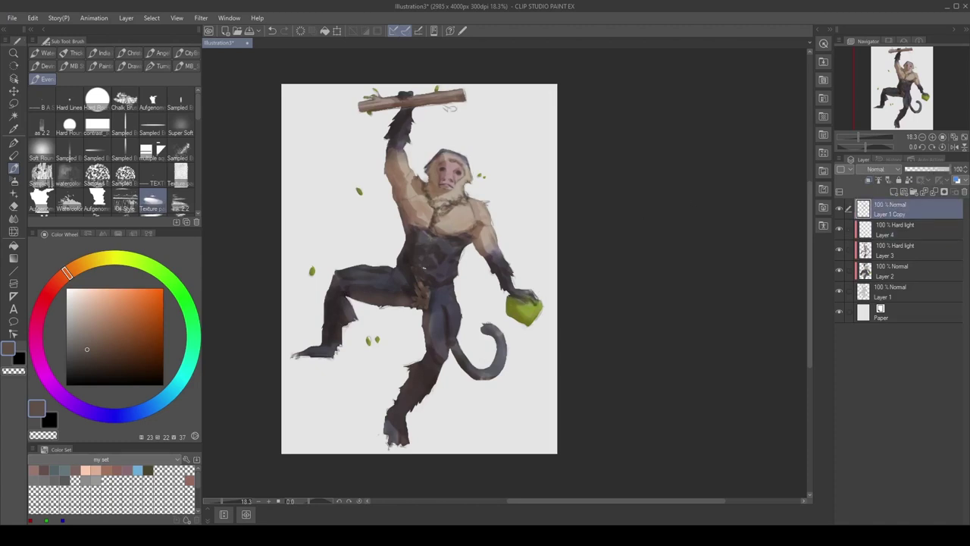
{"action": "left_click", "coordinate": [902, 255], "text": "ctrl"}
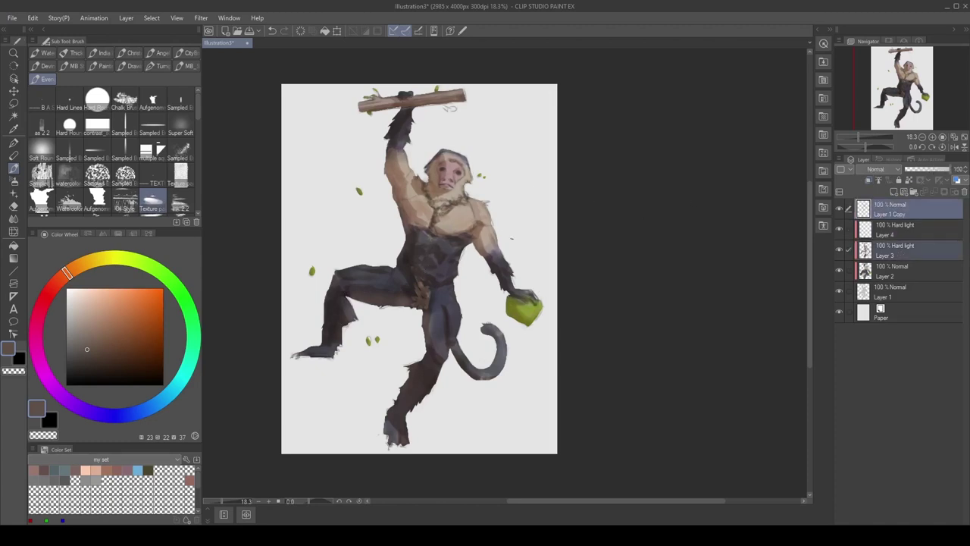
{"action": "left_click", "coordinate": [905, 256]}
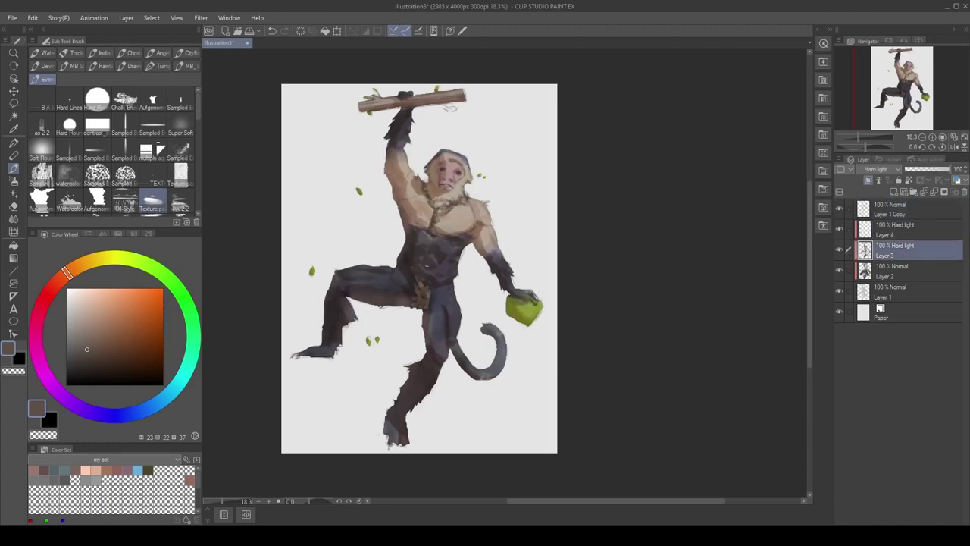
{"action": "left_click", "coordinate": [922, 234]}
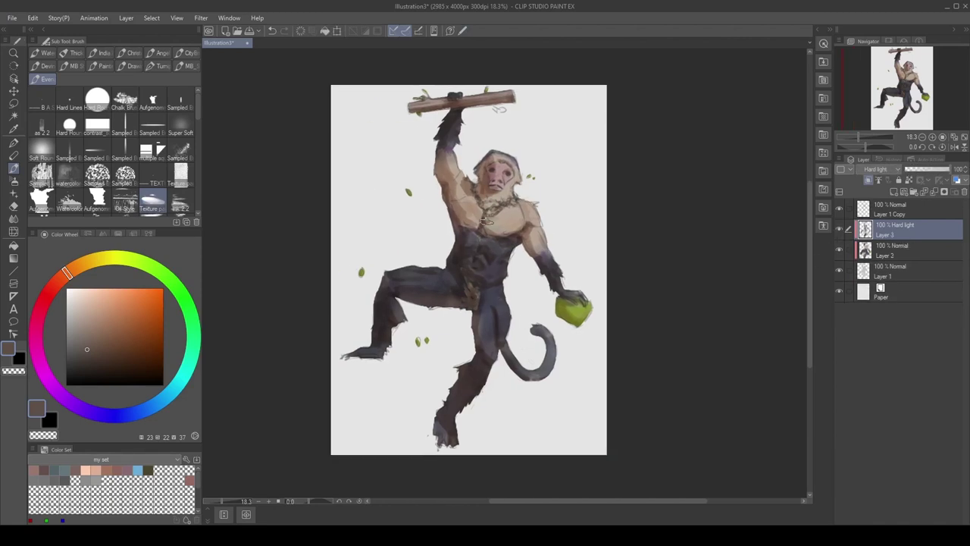
Try a 64% opacity on Layer 1 Copy and set it back to 100%.
{"action": "left_click", "coordinate": [916, 208]}
{"action": "left_click", "coordinate": [932, 171]}
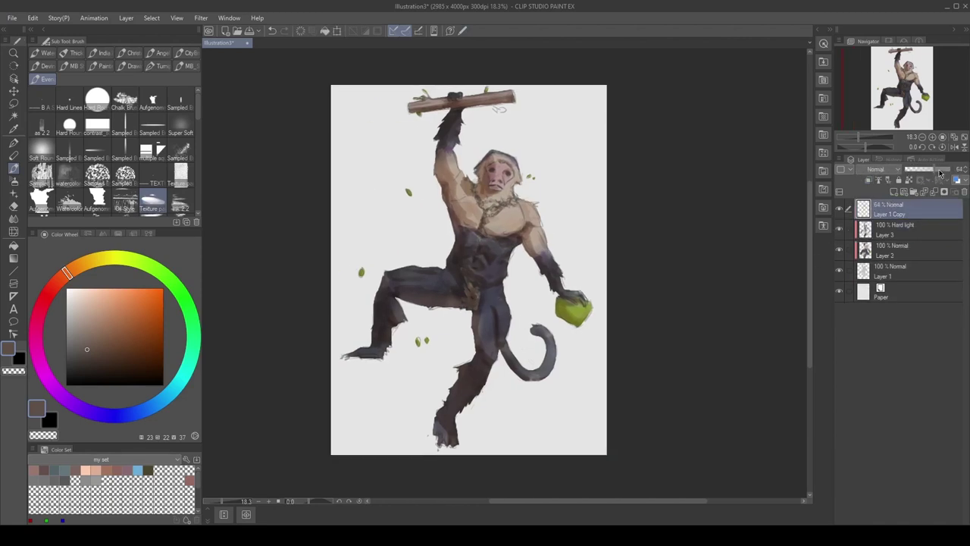
{"action": "left_click_drag", "start_coordinate": [914, 170], "coordinate": [965, 169]}
{"action": "left_click", "coordinate": [839, 229]}
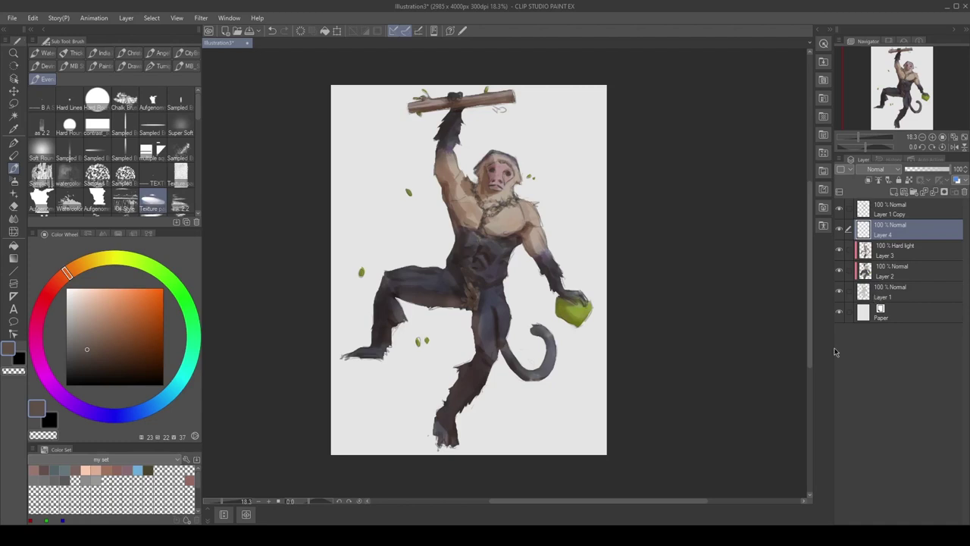
Set Layer 4 to Color blending, clip it, and airbrush saturated orange onto the shadow edges of the body and branch.
{"action": "left_click", "coordinate": [887, 170]}
{"action": "left_click", "coordinate": [866, 432]}
{"action": "key", "text": "b"}
{"action": "key", "text": "b"}
{"action": "key", "text": "b"}
{"action": "left_click", "coordinate": [158, 54]}
{"action": "left_click", "coordinate": [141, 307]}
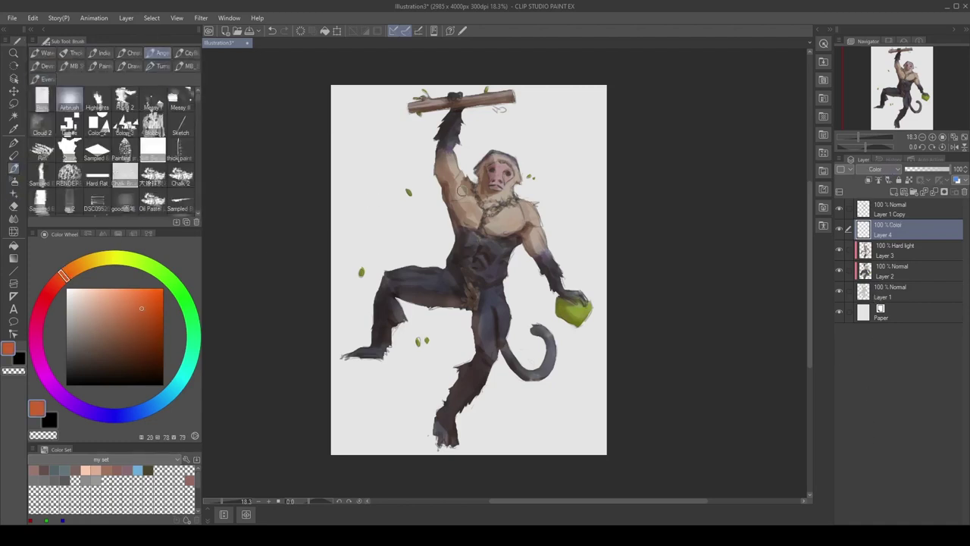
{"action": "left_click_drag", "start_coordinate": [458, 218], "coordinate": [471, 228]}
{"action": "left_click_drag", "start_coordinate": [566, 164], "coordinate": [548, 156]}
{"action": "key", "text": "ctrl+alt+g"}
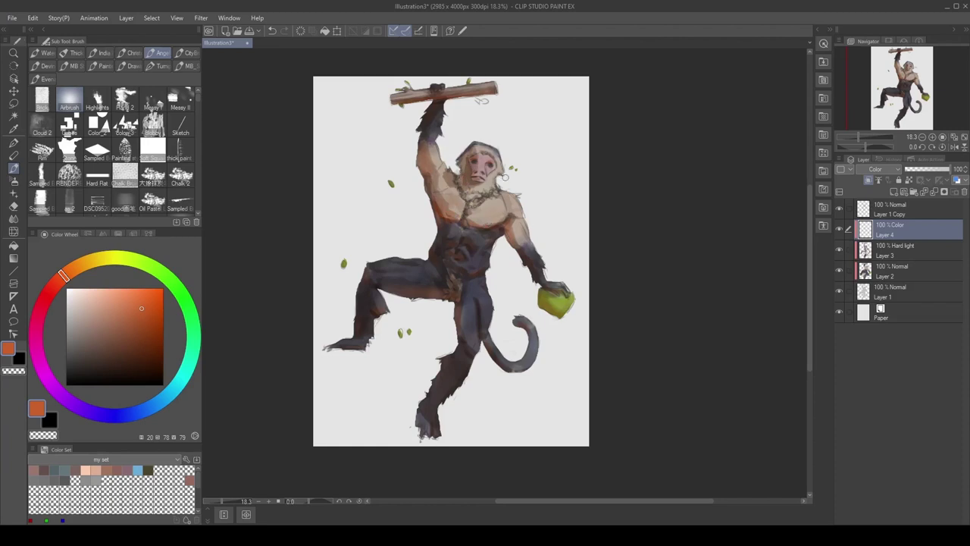
{"action": "left_click_drag", "start_coordinate": [464, 230], "coordinate": [472, 235]}
Brush soft blue accents over the dark fur of the limbs on the Color layer.
{"action": "left_click_drag", "start_coordinate": [133, 422], "coordinate": [160, 402]}
{"action": "left_click", "coordinate": [186, 65]}
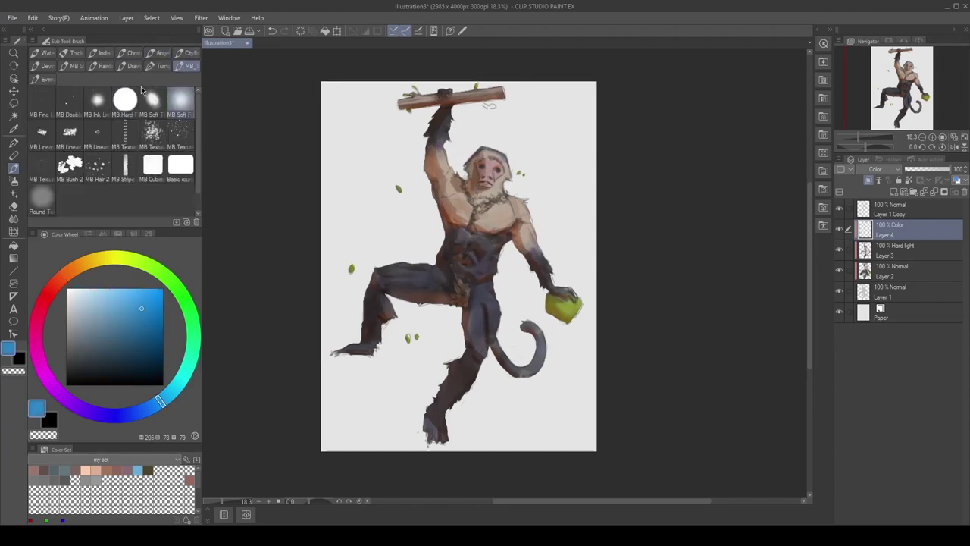
{"action": "left_click_drag", "start_coordinate": [446, 245], "coordinate": [457, 233]}
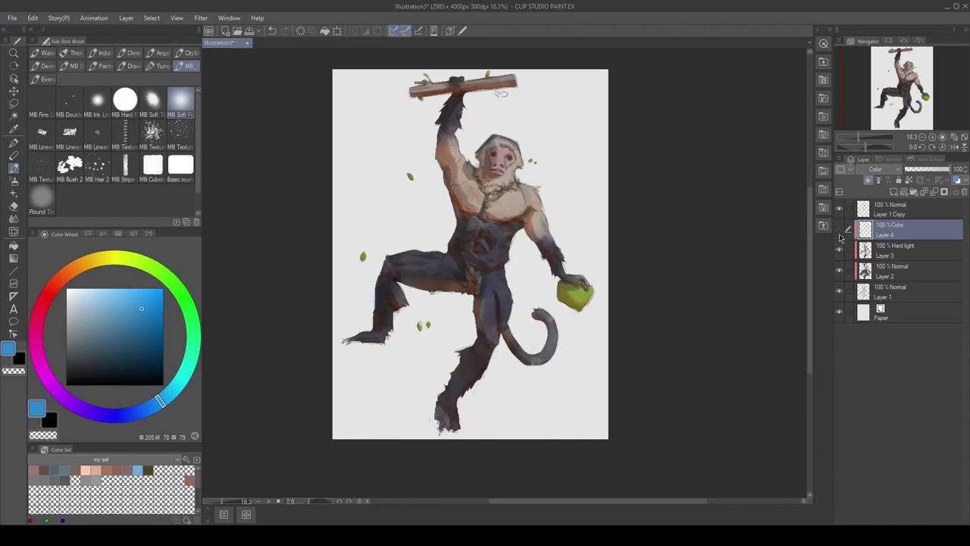
Add a clipped Normal layer above the Color layer and ready the Texture brush in light peach.
{"action": "left_click", "coordinate": [894, 191]}
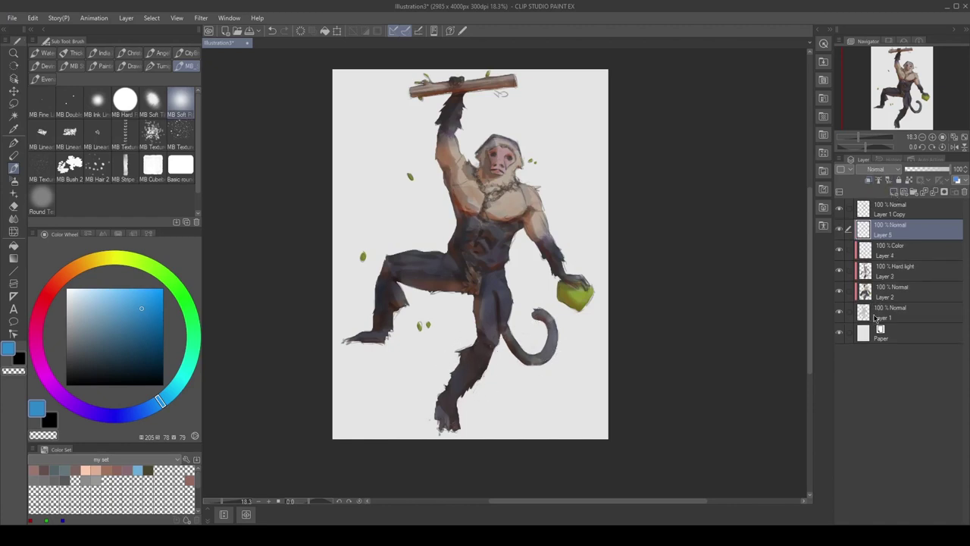
{"action": "left_click", "coordinate": [73, 268]}
{"action": "left_click", "coordinate": [87, 299]}
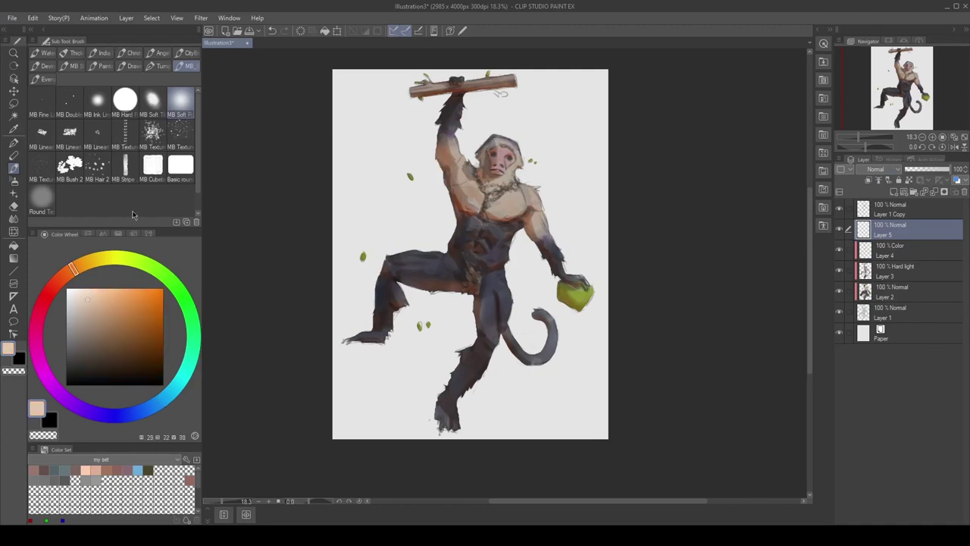
{"action": "left_click", "coordinate": [45, 79]}
{"action": "left_click_drag", "start_coordinate": [473, 210], "coordinate": [433, 214]}
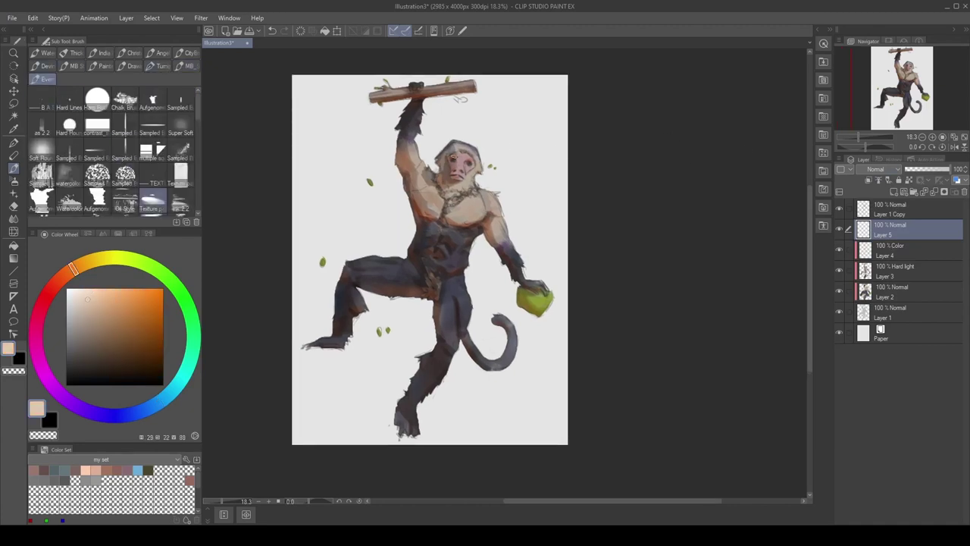
{"action": "left_click", "coordinate": [869, 181]}
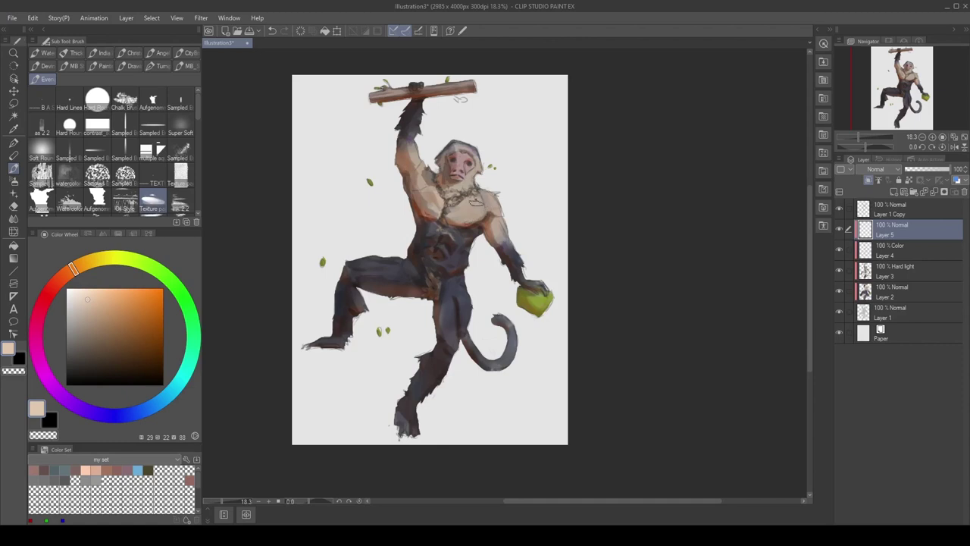
Paint light peach highlights on the chest, raised arm, gripping hand and branch.
{"action": "left_click_drag", "start_coordinate": [485, 200], "coordinate": [445, 205]}
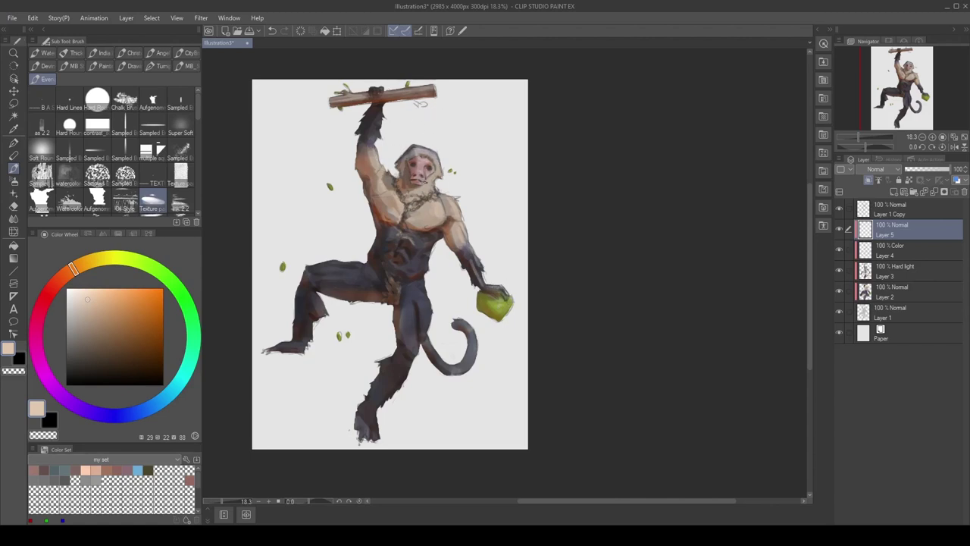
{"action": "left_click_drag", "start_coordinate": [373, 132], "coordinate": [375, 126]}
{"action": "left_click_drag", "start_coordinate": [371, 91], "coordinate": [381, 89]}
{"action": "left_click_drag", "start_coordinate": [396, 92], "coordinate": [433, 88]}
{"action": "left_click_drag", "start_coordinate": [332, 99], "coordinate": [361, 95]}
{"action": "left_click_drag", "start_coordinate": [434, 86], "coordinate": [434, 95]}
Paint light peach highlights on the head, belly and both legs.
{"action": "left_click_drag", "start_coordinate": [413, 144], "coordinate": [418, 135]}
{"action": "left_click_drag", "start_coordinate": [322, 289], "coordinate": [326, 297]}
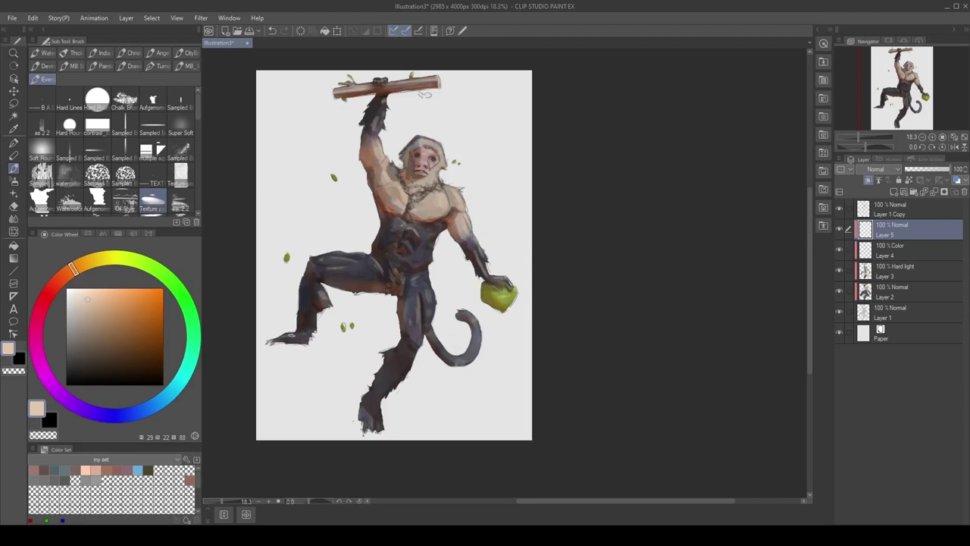
{"action": "left_click_drag", "start_coordinate": [329, 318], "coordinate": [341, 285]}
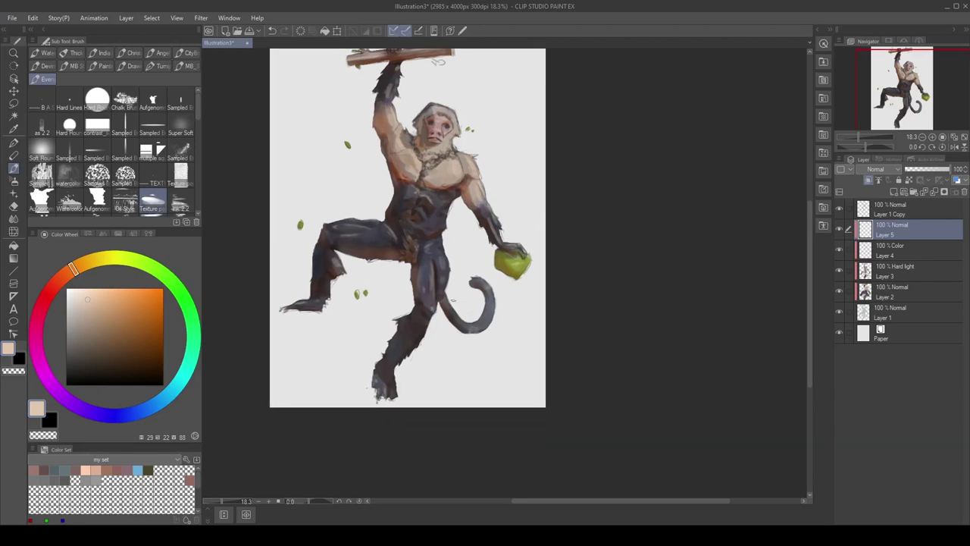
{"action": "left_click_drag", "start_coordinate": [480, 282], "coordinate": [498, 339]}
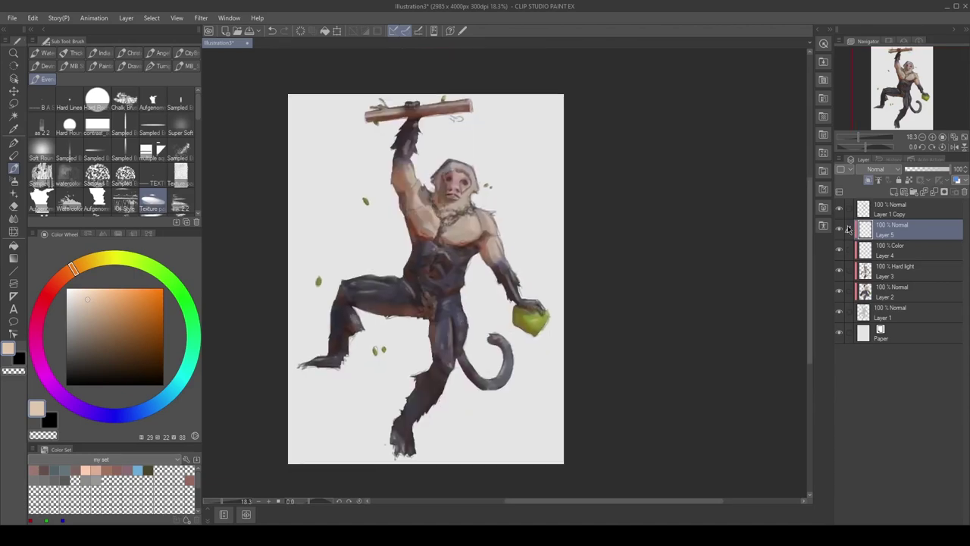
Duplicate Layer 5 and add a Hue/Saturation/Luminosity correction layer above the copy.
{"action": "key", "text": "ctrl+j"}
{"action": "right_click", "coordinate": [867, 232]}
{"action": "left_click", "coordinate": [847, 258]}
{"action": "key", "text": "Return"}
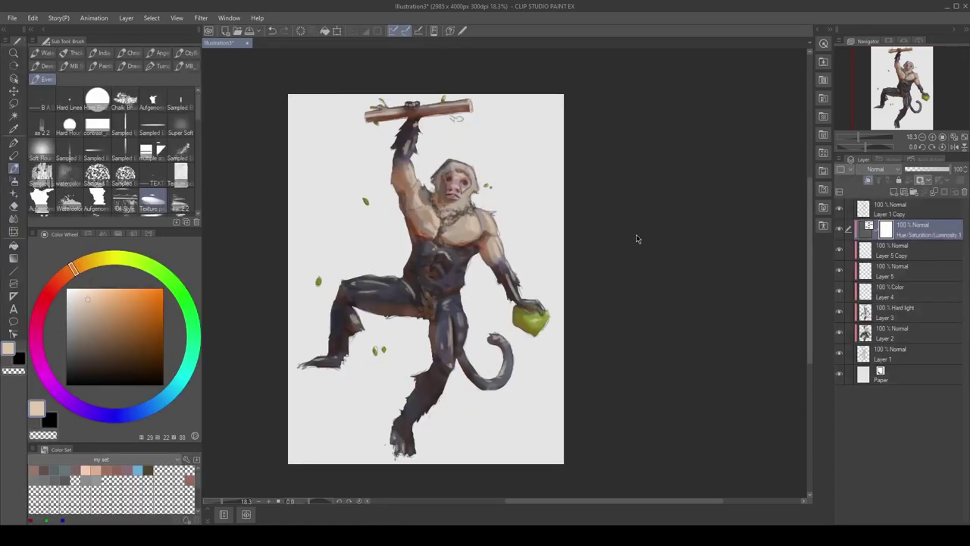
Unclip Layer 5 Copy, shift its highlights toward blue with the correction layer, and merge the correction into it.
{"action": "double_click", "coordinate": [868, 228]}
{"action": "left_click_drag", "start_coordinate": [625, 340], "coordinate": [576, 337]}
{"action": "key", "text": "Escape"}
{"action": "left_click", "coordinate": [873, 253]}
{"action": "key", "text": "ctrl+alt+g"}
{"action": "double_click", "coordinate": [865, 231]}
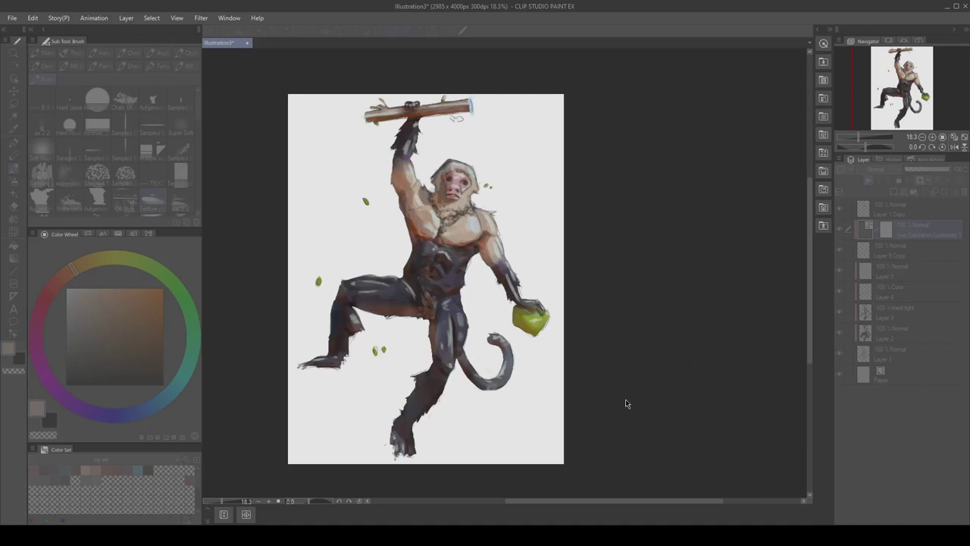
{"action": "left_click", "coordinate": [886, 244]}
{"action": "key", "text": "ctrl+e"}
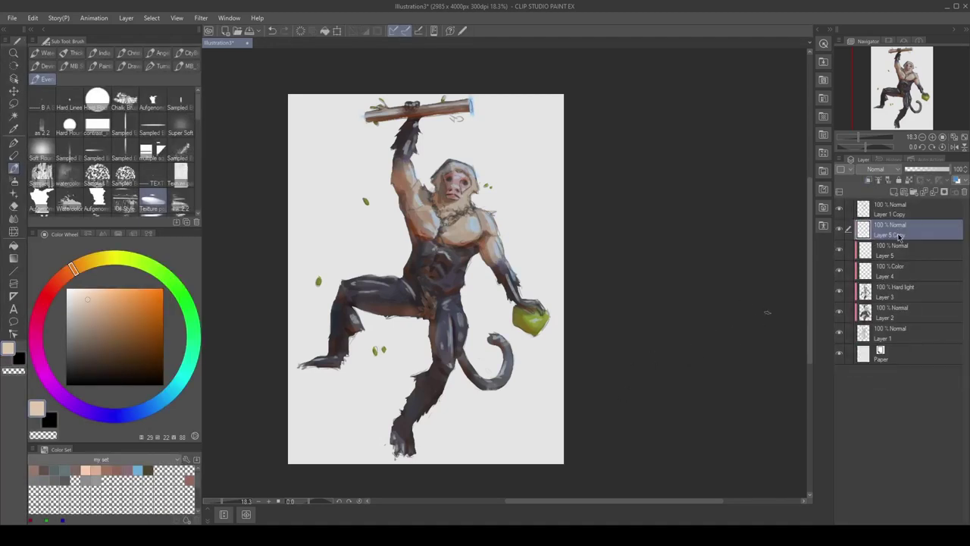
Place Layer 5 above Layer 5 Copy and apply a free transform to Layer 5.
{"action": "left_click_drag", "start_coordinate": [898, 261], "coordinate": [898, 258]}
{"action": "scroll", "coordinate": [387, 275], "scroll_direction": "up", "scroll_amount": 1}
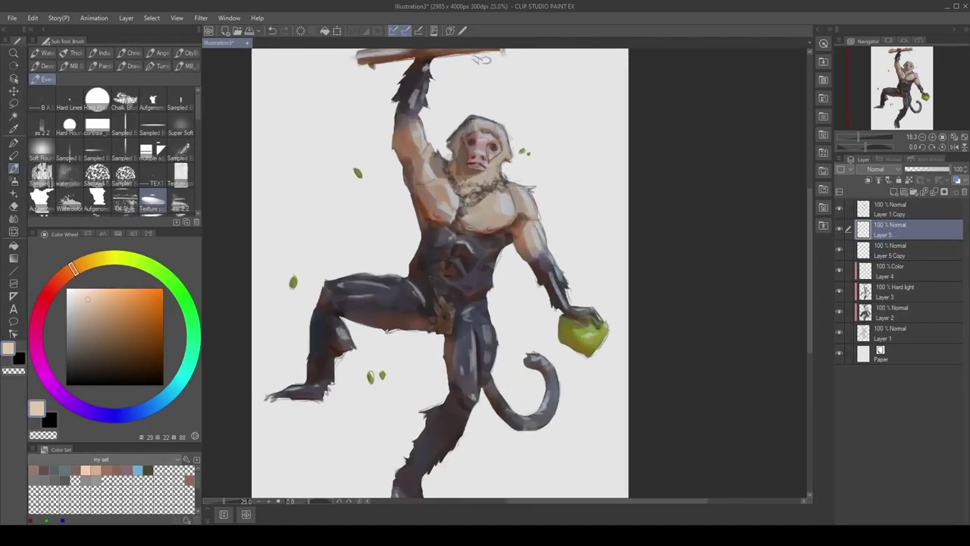
{"action": "key", "text": "ctrl+t"}
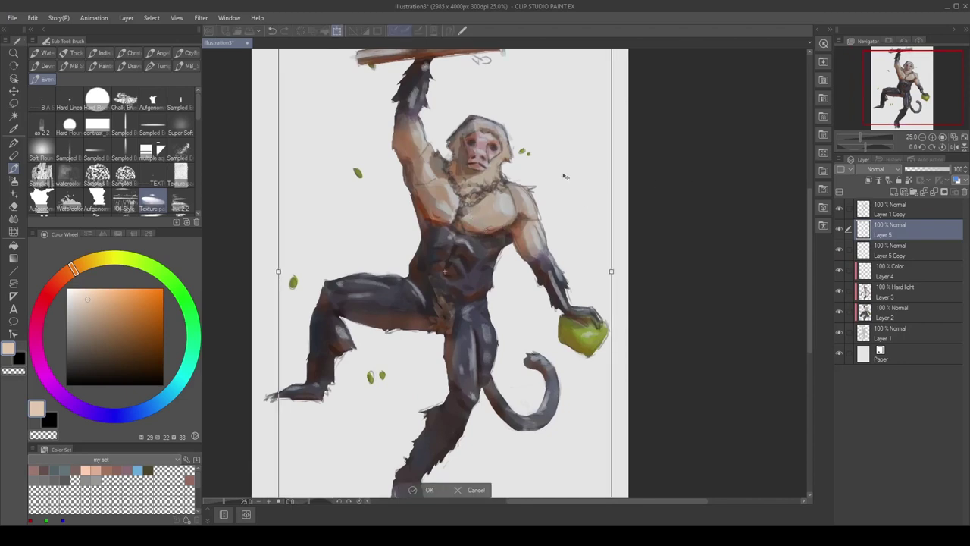
{"action": "key", "text": "Return"}
Set the blending mode of both highlight layers, Layer 5 and Layer 5 Copy, to Overlay.
{"action": "scroll", "coordinate": [548, 168], "scroll_direction": "up", "scroll_amount": 2}
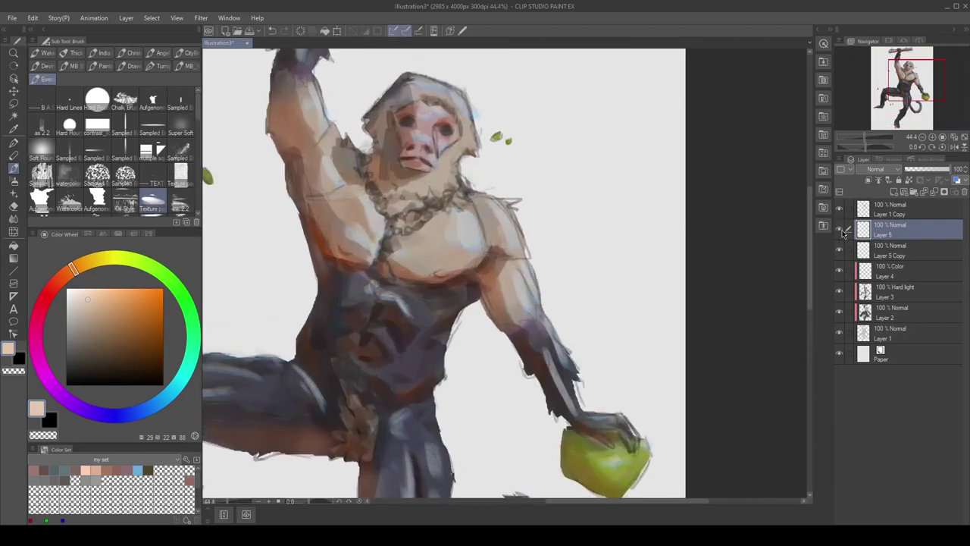
{"action": "left_click", "coordinate": [893, 171]}
{"action": "left_click", "coordinate": [871, 294]}
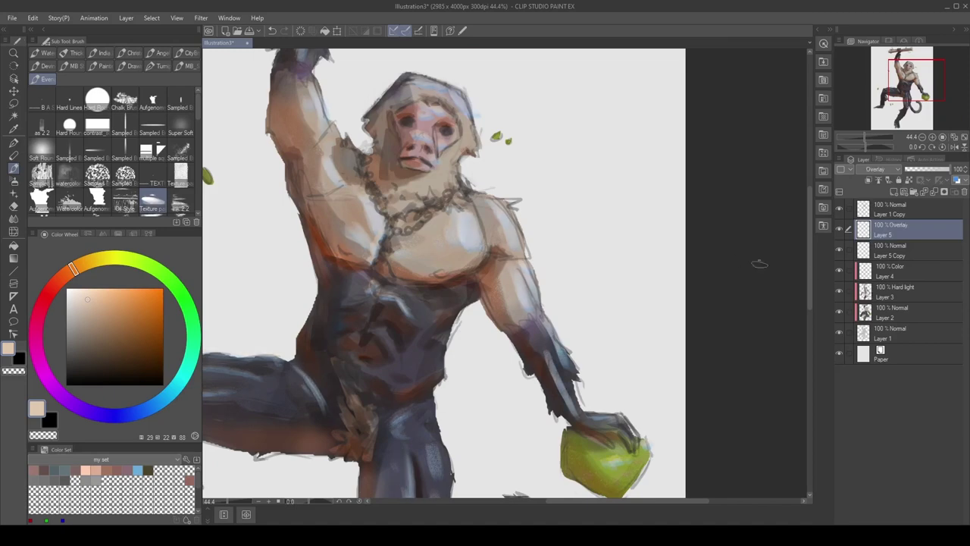
{"action": "left_click", "coordinate": [883, 254]}
{"action": "scroll", "coordinate": [553, 212], "scroll_direction": "down", "scroll_amount": 3}
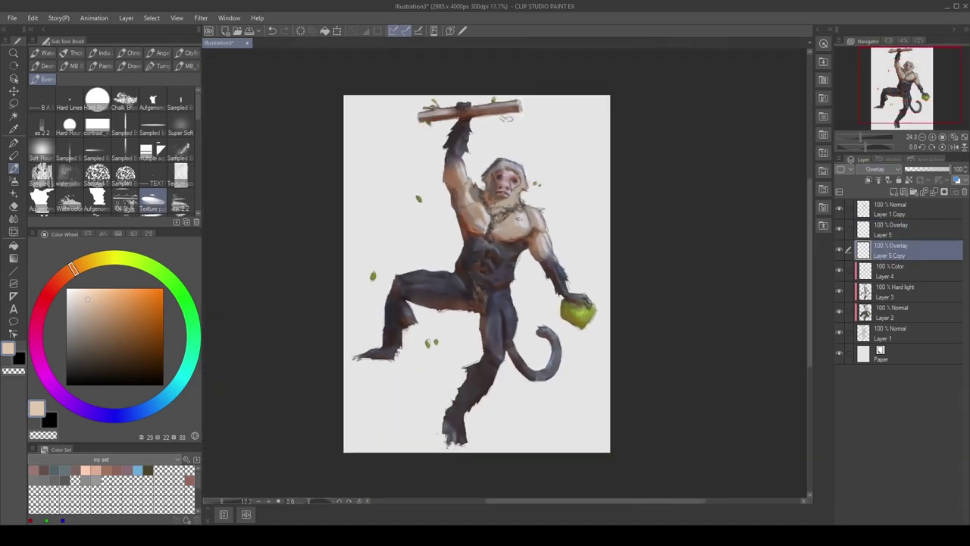
Merge the highlight layers into one clipped Overlay layer and set its opacity to 78%.
{"action": "key", "text": "ctrl+e"}
{"action": "left_click", "coordinate": [941, 169]}
{"action": "left_click_drag", "start_coordinate": [773, 238], "coordinate": [805, 238]}
Airbrush soft peach light over the body on a new clipped Overlay layer above Layer 5 Copy.
{"action": "key", "text": "ctrl+shift+n"}
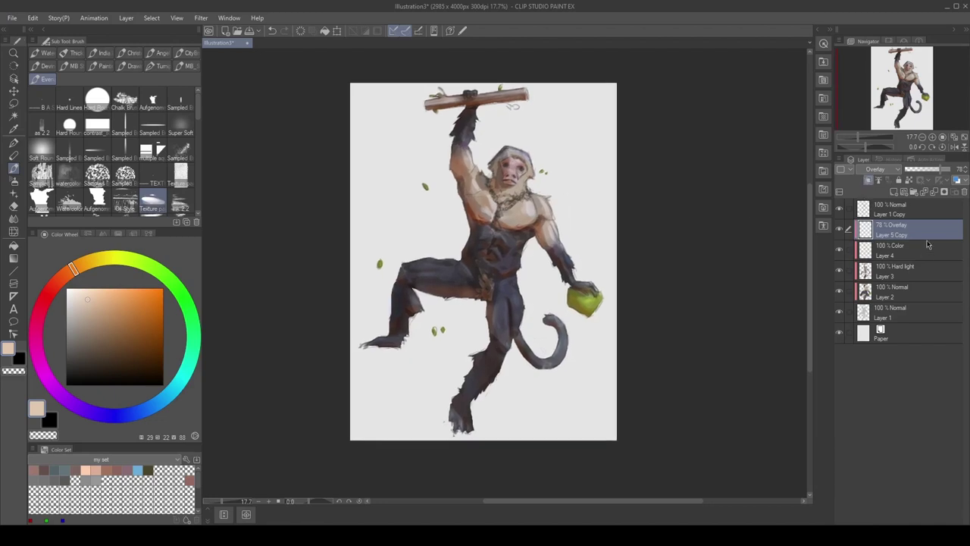
{"action": "left_click", "coordinate": [187, 65]}
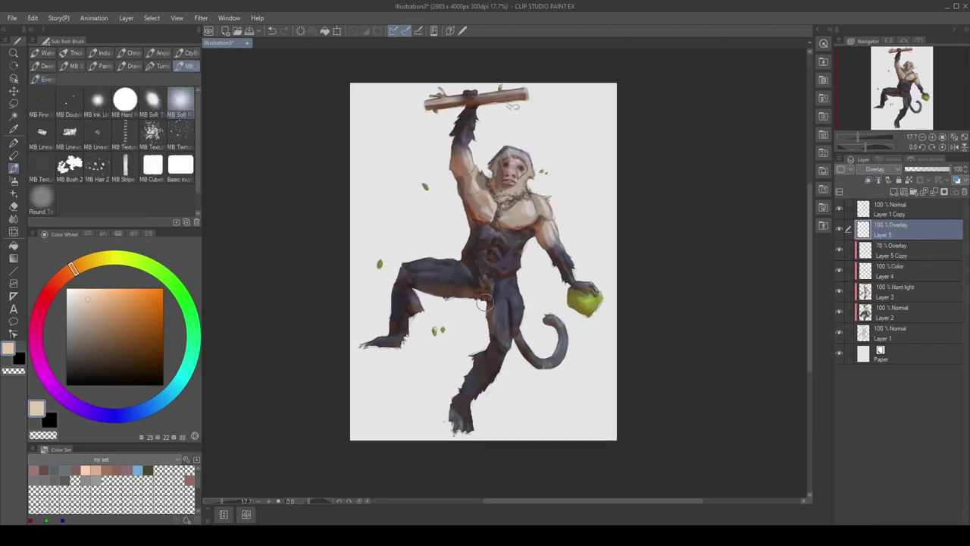
{"action": "left_click", "coordinate": [159, 52]}
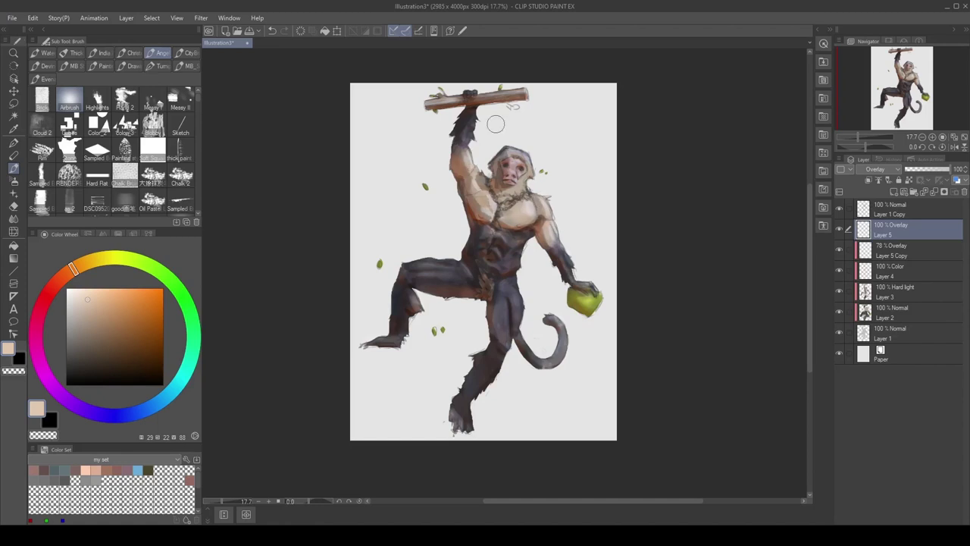
{"action": "left_click_drag", "start_coordinate": [491, 140], "coordinate": [479, 166]}
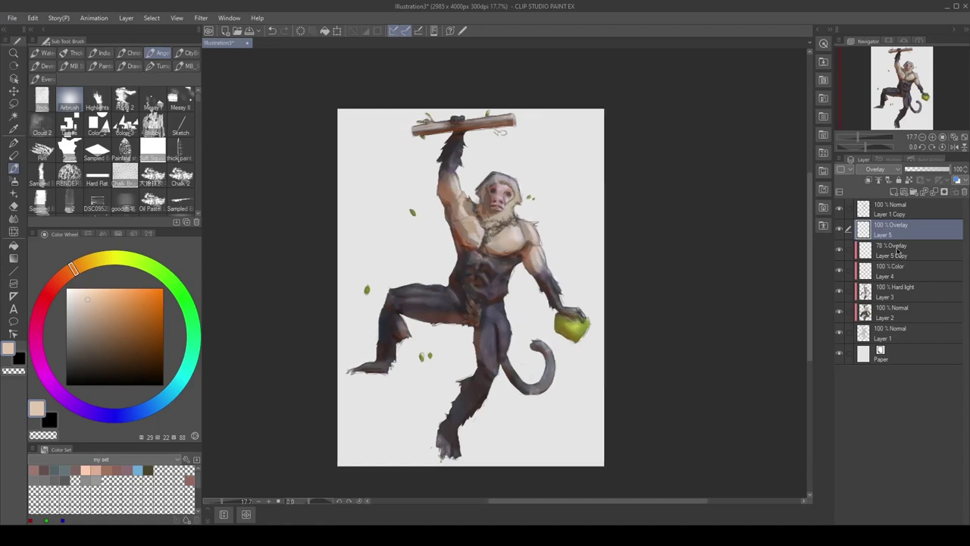
{"action": "left_click", "coordinate": [868, 181]}
Lower Layer 5's opacity to 76% and merge it down into the Overlay layer Layer 5 Copy.
{"action": "left_click", "coordinate": [897, 253]}
{"action": "key", "text": "r"}
{"action": "key", "text": "e"}
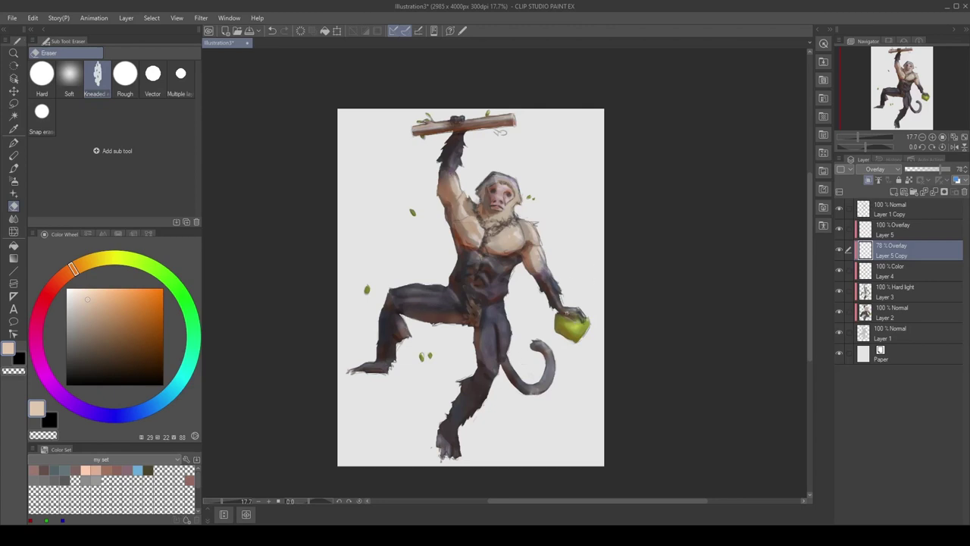
{"action": "left_click_drag", "start_coordinate": [567, 313], "coordinate": [558, 318]}
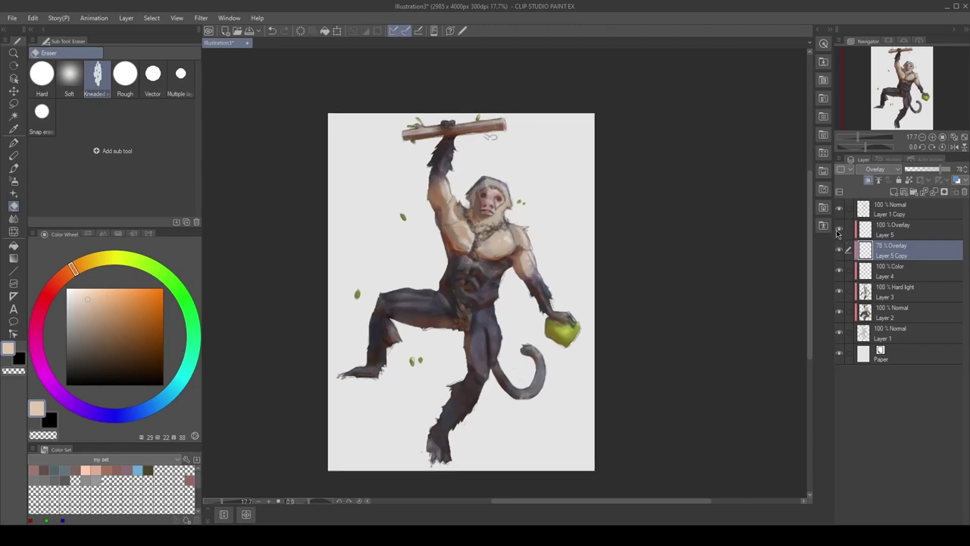
{"action": "left_click", "coordinate": [900, 233]}
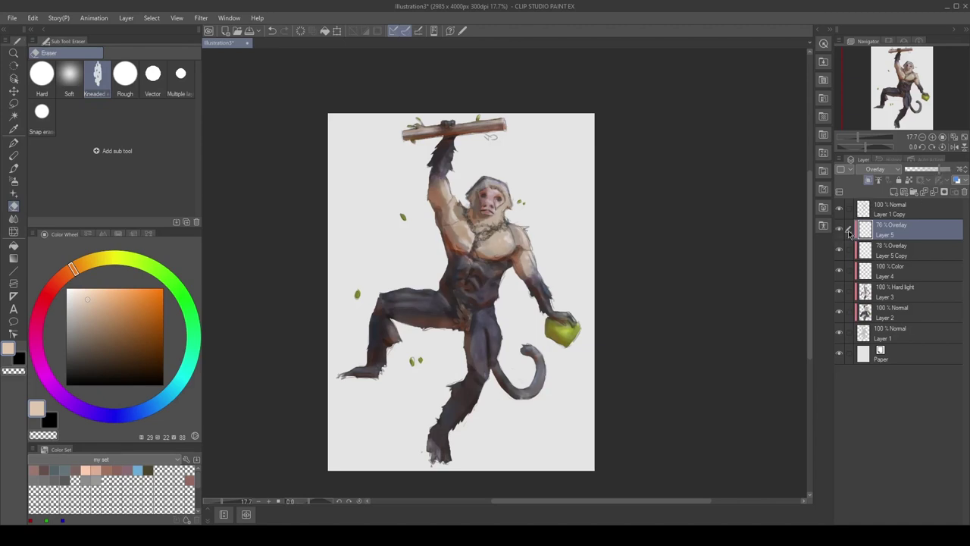
{"action": "key", "text": "ctrl+e"}
{"action": "left_click_drag", "start_coordinate": [567, 319], "coordinate": [595, 307]}
Load the figure's silhouette as a selection from Layer 1 and add a masked Tone Curve correction layer above Layer 5 Copy.
{"action": "left_click", "coordinate": [901, 215]}
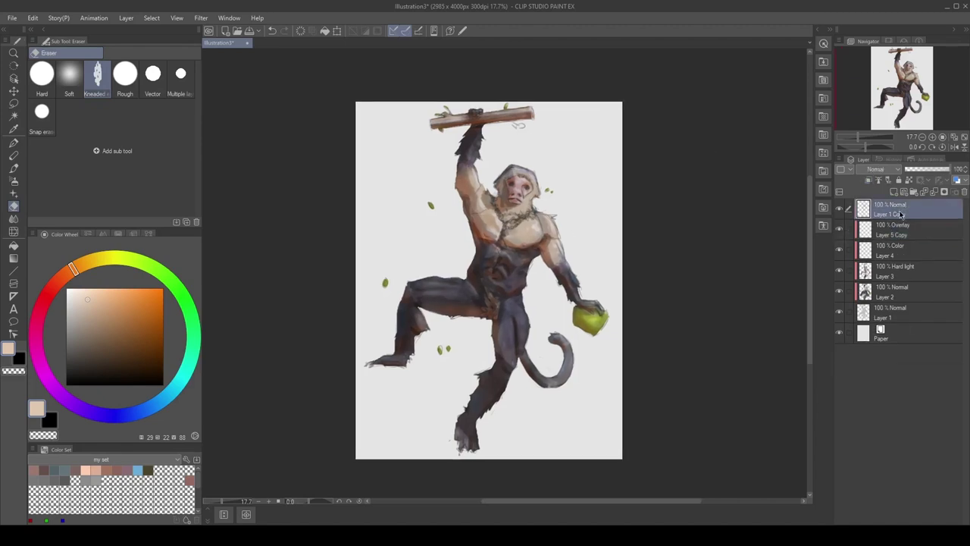
{"action": "left_click", "coordinate": [867, 311], "text": "ctrl"}
{"action": "left_click", "coordinate": [897, 233]}
{"action": "key", "text": "ctrl+m"}
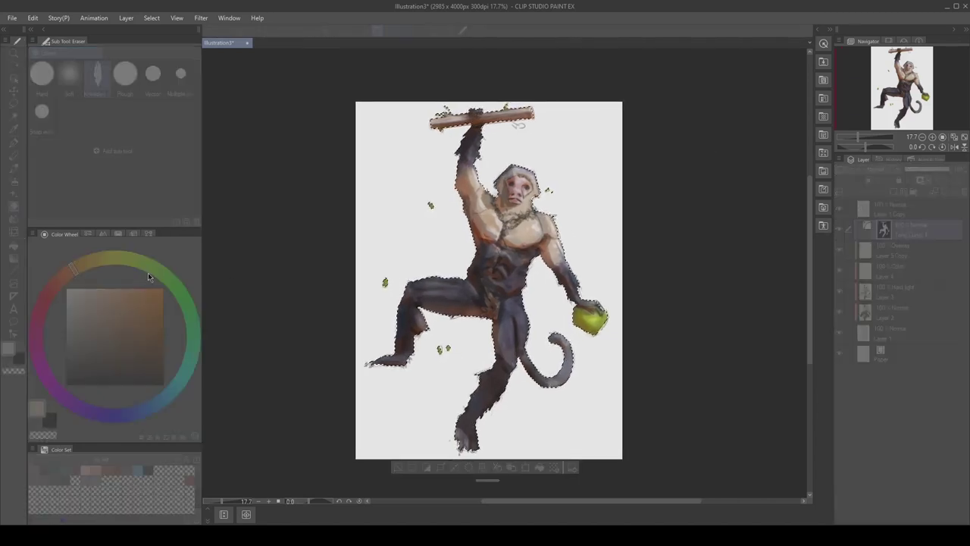
{"action": "left_click_drag", "start_coordinate": [89, 341], "coordinate": [94, 343]}
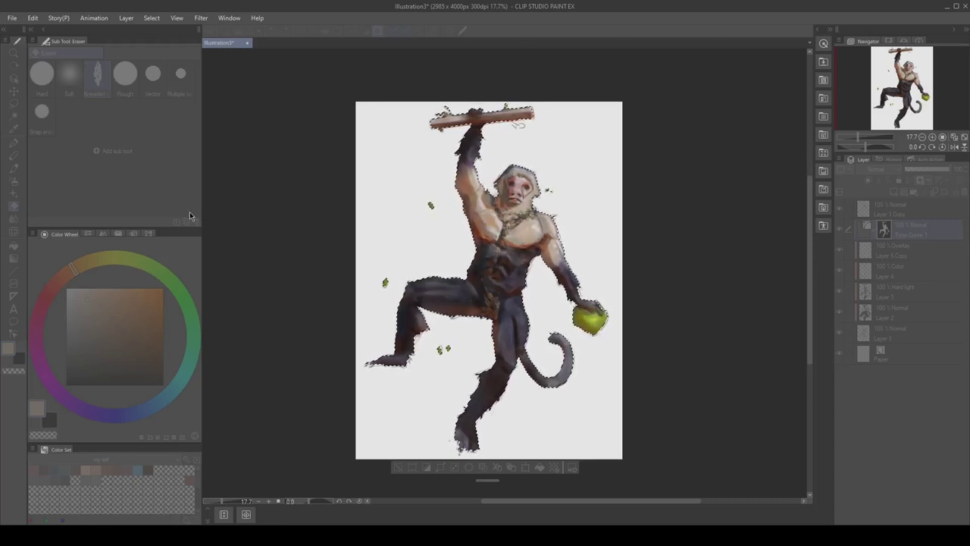
{"action": "left_click", "coordinate": [234, 199]}
Compare the painting with and without the Tone Curve correction, and set that layer's opacity to 58%.
{"action": "left_click", "coordinate": [841, 230]}
{"action": "left_click", "coordinate": [840, 230]}
{"action": "left_click", "coordinate": [840, 229]}
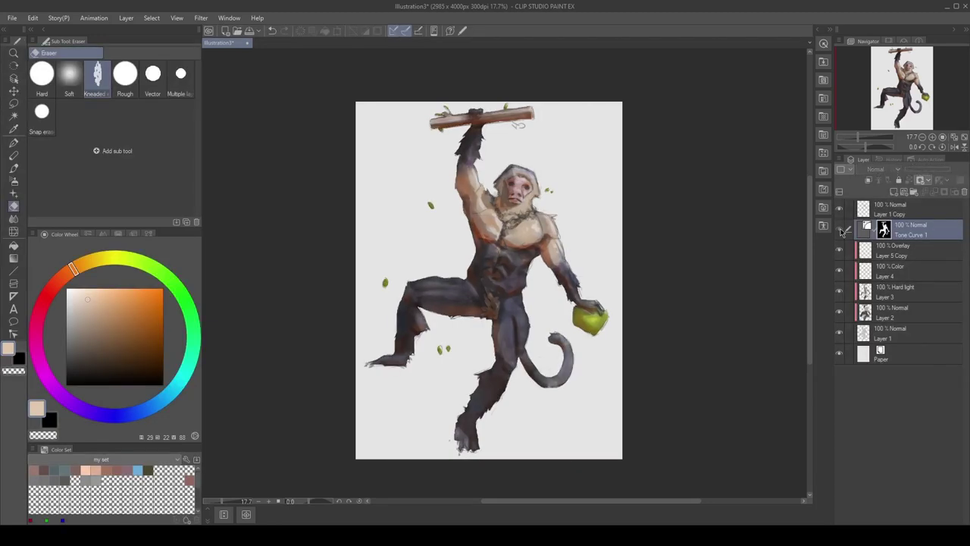
{"action": "key", "text": "ctrl+minus"}
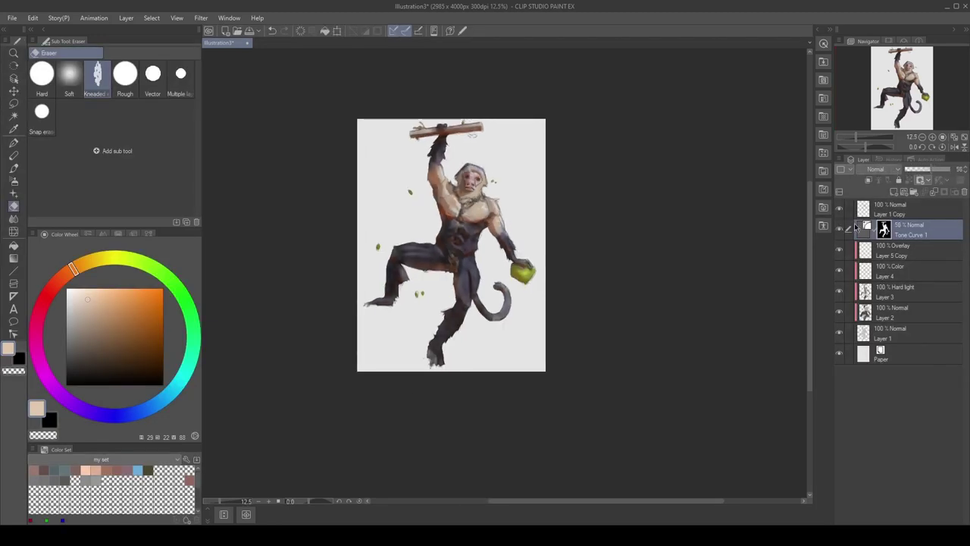
{"action": "left_click_drag", "start_coordinate": [940, 169], "coordinate": [931, 170]}
{"action": "scroll", "coordinate": [480, 224], "scroll_direction": "up", "scroll_amount": 2}
{"action": "left_click_drag", "start_coordinate": [483, 227], "coordinate": [503, 213]}
{"action": "scroll", "coordinate": [505, 243], "scroll_direction": "down", "scroll_amount": 2}
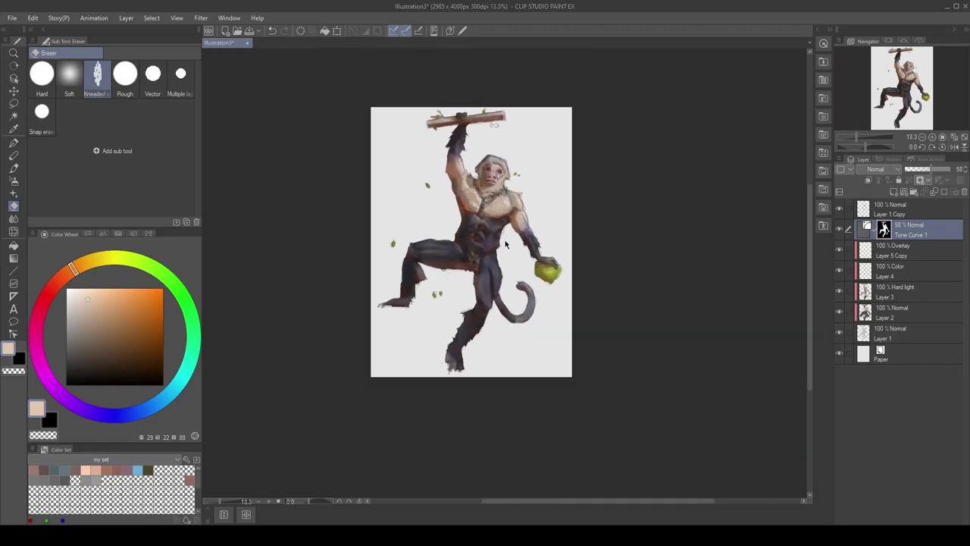
Add a Hue/Saturation/Luminosity correction layer above the Tone Curve layer.
{"action": "key", "text": "ctrl+u"}
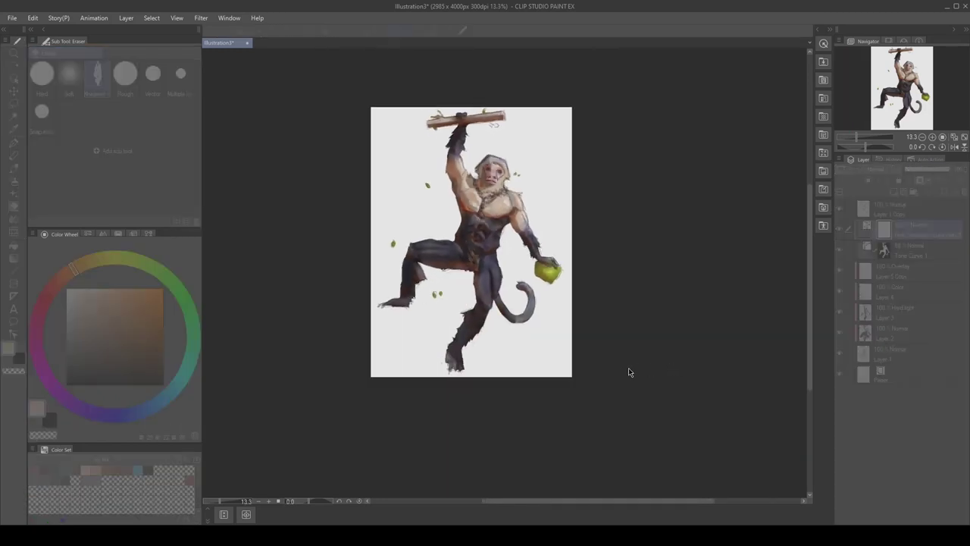
{"action": "left_click", "coordinate": [628, 368]}
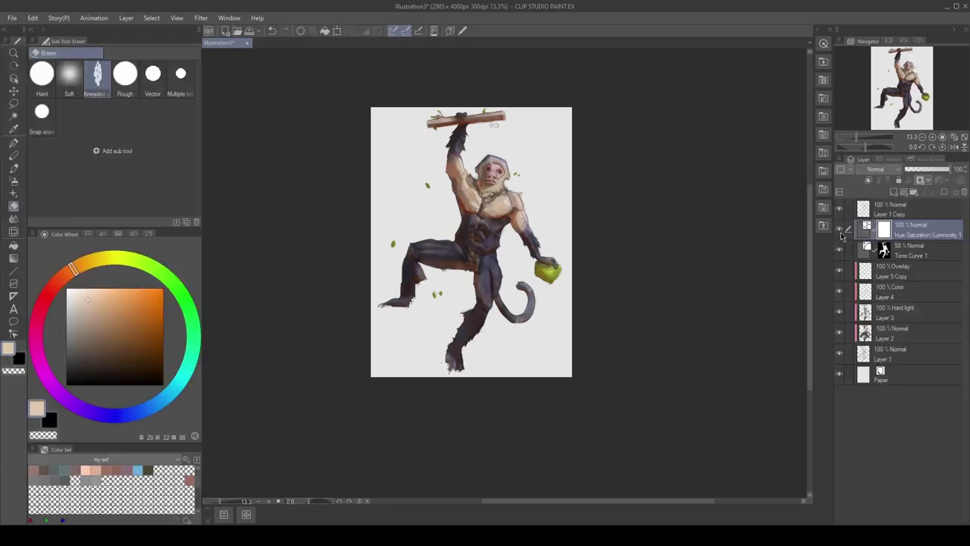
{"action": "scroll", "coordinate": [457, 220], "scroll_direction": "up", "scroll_amount": 2}
Create a new normal raster layer above Layer 1 Copy and reduce Layer 1 Copy's opacity to 81%.
{"action": "left_click", "coordinate": [914, 211]}
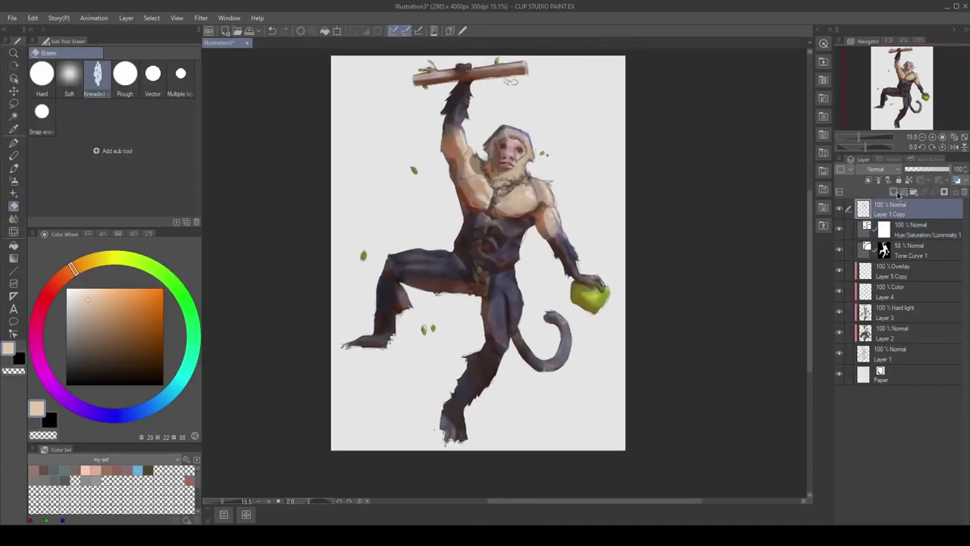
{"action": "key", "text": "ctrl+shift+n"}
{"action": "left_click_drag", "start_coordinate": [510, 135], "coordinate": [501, 160]}
{"action": "scroll", "coordinate": [501, 161], "scroll_direction": "up", "scroll_amount": 1}
{"action": "left_click", "coordinate": [892, 230]}
{"action": "left_click_drag", "start_coordinate": [955, 168], "coordinate": [945, 168]}
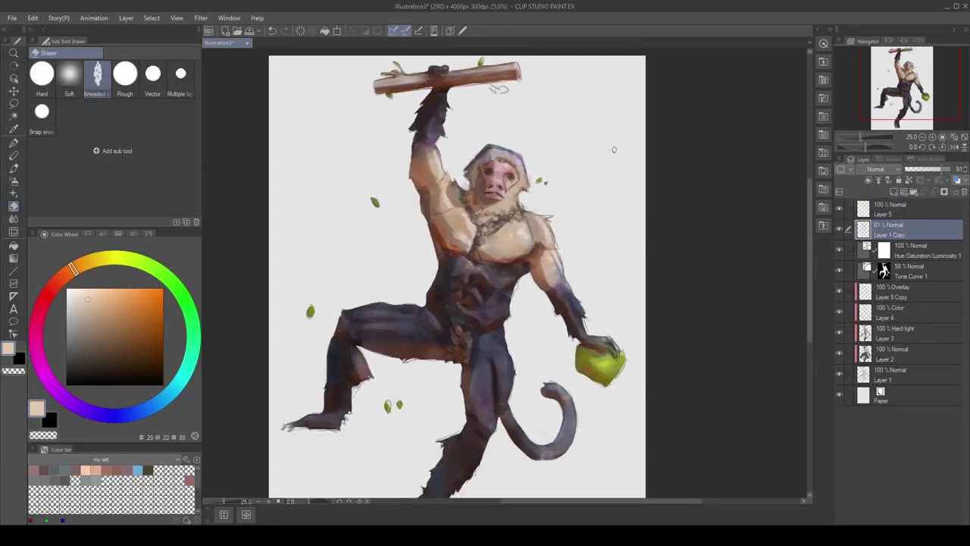
Brush the shadowed fur beside the monkey's face with brown tones sampled from the head.
{"action": "key", "text": "b"}
{"action": "scroll", "coordinate": [401, 242], "scroll_direction": "up", "scroll_amount": 1}
{"action": "mouse_move", "coordinate": [478, 206]}
{"action": "left_mouse_down"}
{"action": "mouse_move", "coordinate": [401, 242]}
{"action": "mouse_move", "coordinate": [414, 253]}
{"action": "left_mouse_up"}
{"action": "scroll", "coordinate": [409, 243], "scroll_direction": "up", "scroll_amount": 1}
{"action": "left_click", "coordinate": [429, 229], "text": "alt"}
{"action": "left_click", "coordinate": [426, 244], "text": "alt"}
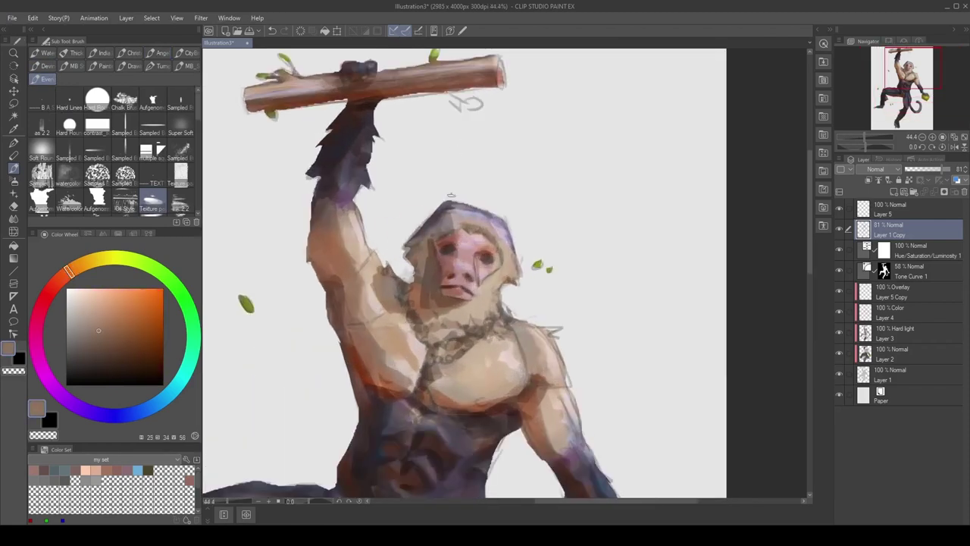
{"action": "left_click", "coordinate": [420, 267], "text": "alt"}
{"action": "left_click_drag", "start_coordinate": [432, 299], "coordinate": [429, 308]}
{"action": "left_click", "coordinate": [441, 307], "text": "alt"}
{"action": "left_click", "coordinate": [424, 269], "text": "alt"}
On the new top layer, paint fur tufts along the shadowed edge of the head with sampled browns.
{"action": "left_click", "coordinate": [899, 214]}
{"action": "left_click", "coordinate": [410, 249], "text": "alt"}
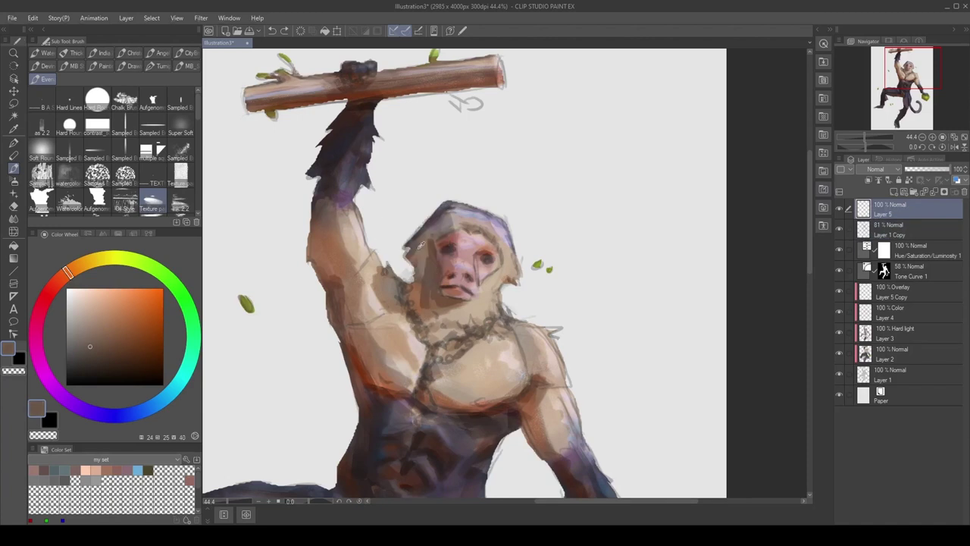
{"action": "left_click", "coordinate": [422, 247], "text": "alt"}
{"action": "mouse_move", "coordinate": [408, 246]}
{"action": "left_mouse_down"}
{"action": "mouse_move", "coordinate": [421, 252]}
{"action": "mouse_move", "coordinate": [409, 243]}
{"action": "mouse_move", "coordinate": [418, 237]}
{"action": "left_mouse_up"}
{"action": "left_click", "coordinate": [414, 239], "text": "alt"}
{"action": "left_click", "coordinate": [421, 263], "text": "alt"}
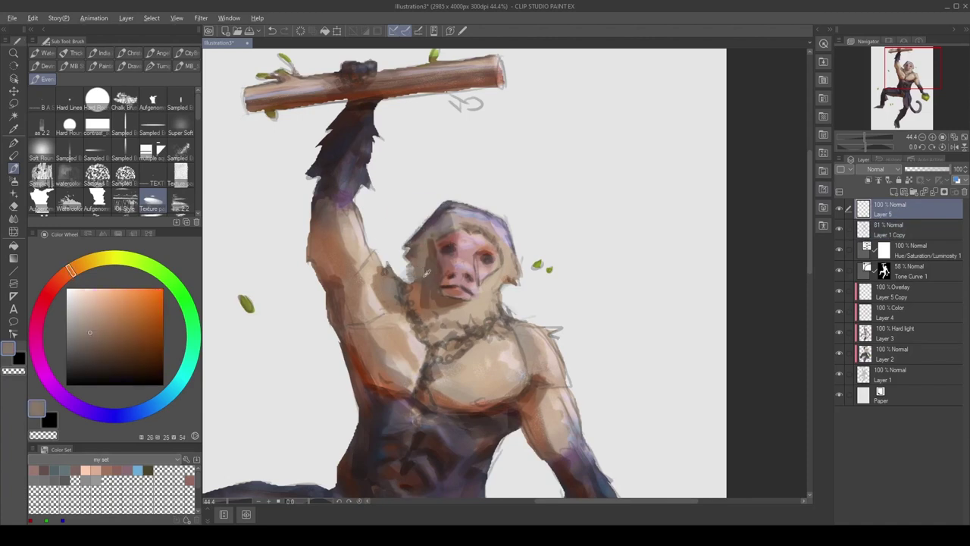
Paint the beard and neck fur below the chin with sampled beige and brown tones, softening the sketch lines.
{"action": "left_click", "coordinate": [512, 290], "text": "alt"}
{"action": "left_click", "coordinate": [492, 309], "text": "alt"}
{"action": "mouse_move", "coordinate": [494, 306]}
{"action": "left_mouse_down"}
{"action": "mouse_move", "coordinate": [499, 318]}
{"action": "mouse_move", "coordinate": [496, 294]}
{"action": "mouse_move", "coordinate": [479, 313]}
{"action": "mouse_move", "coordinate": [476, 332]}
{"action": "mouse_move", "coordinate": [484, 328]}
{"action": "mouse_move", "coordinate": [442, 344]}
{"action": "left_mouse_up"}
{"action": "left_click", "coordinate": [499, 304], "text": "alt"}
{"action": "left_click", "coordinate": [464, 329], "text": "alt"}
{"action": "left_click", "coordinate": [475, 326], "text": "alt"}
{"action": "left_click", "coordinate": [458, 335], "text": "alt"}
{"action": "left_click", "coordinate": [441, 333], "text": "alt"}
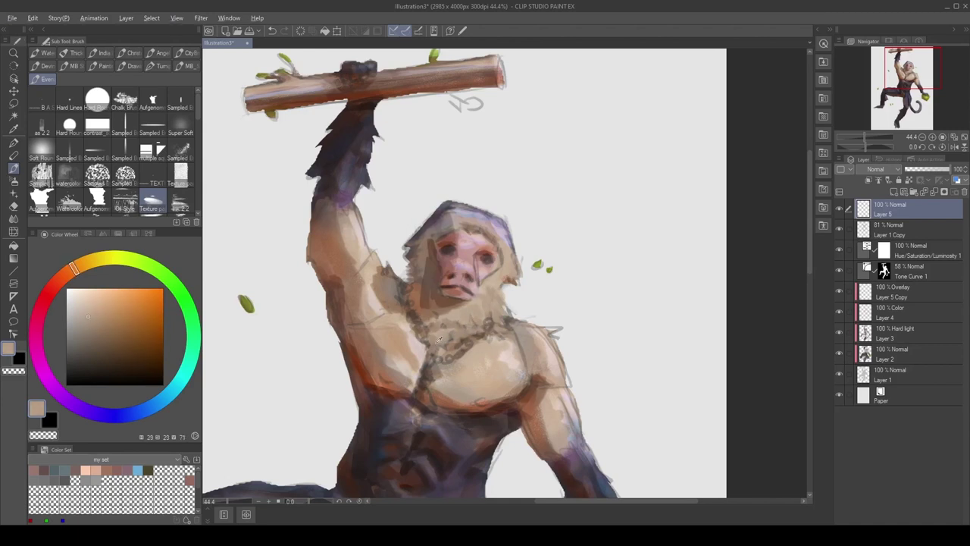
{"action": "left_click", "coordinate": [443, 372], "text": "alt"}
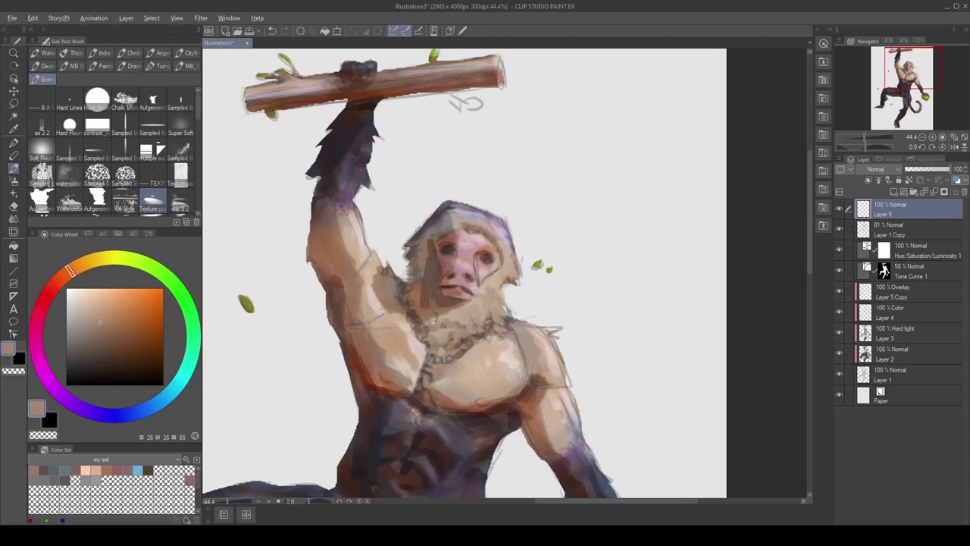
{"action": "left_click", "coordinate": [426, 363], "text": "alt"}
{"action": "left_click", "coordinate": [482, 298], "text": "alt"}
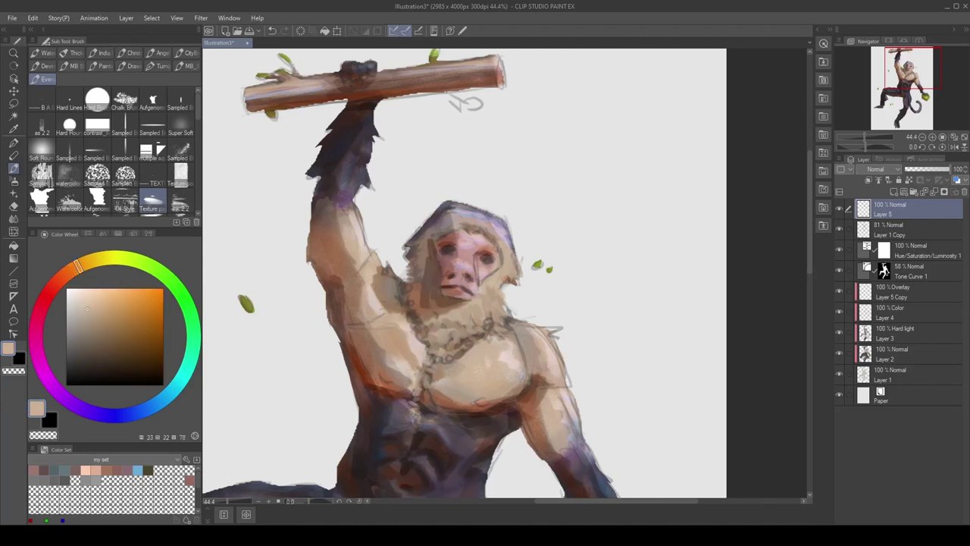
Refine the monkey's mouth and brow with reddish-brown and peach tones sampled from the face.
{"action": "left_click_drag", "start_coordinate": [434, 298], "coordinate": [489, 197]}
{"action": "left_click", "coordinate": [485, 203], "text": "alt"}
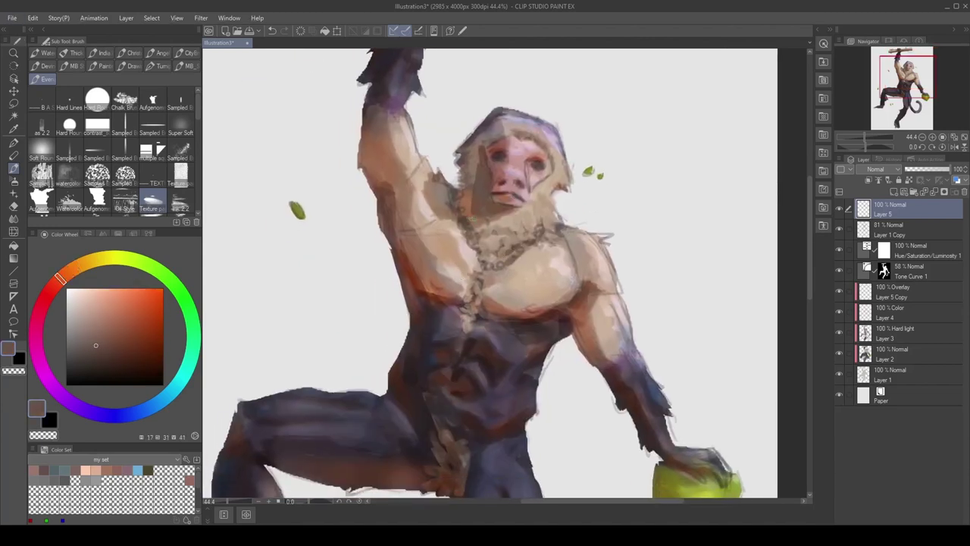
{"action": "left_click", "coordinate": [481, 201], "text": "alt"}
{"action": "left_click_drag", "start_coordinate": [482, 151], "coordinate": [473, 172]}
{"action": "left_click", "coordinate": [497, 220], "text": "alt"}
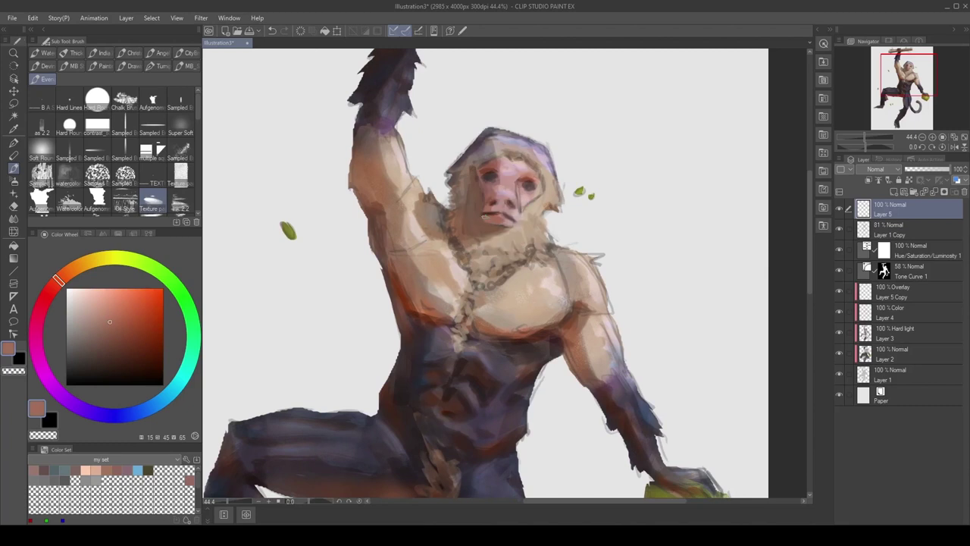
{"action": "left_click", "coordinate": [492, 206], "text": "alt"}
{"action": "left_click", "coordinate": [486, 174], "text": "alt"}
{"action": "left_click", "coordinate": [510, 163], "text": "alt"}
{"action": "left_click", "coordinate": [515, 160], "text": "alt"}
{"action": "left_click", "coordinate": [514, 159], "text": "alt"}
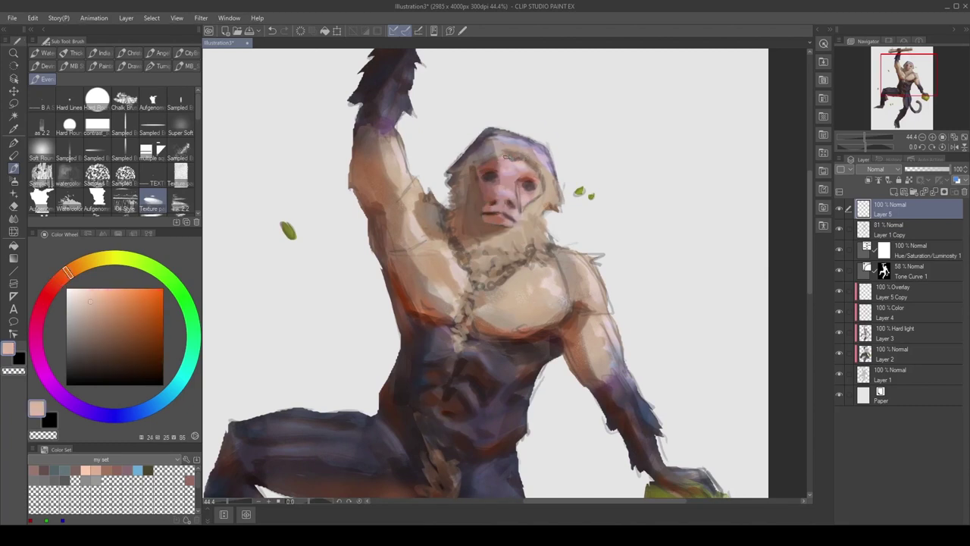
Paint over the sketch line on the lit cheek with sampled pink and skin tones.
{"action": "left_click", "coordinate": [532, 171], "text": "alt"}
{"action": "left_click", "coordinate": [535, 169], "text": "alt"}
{"action": "left_click_drag", "start_coordinate": [537, 172], "coordinate": [544, 189]}
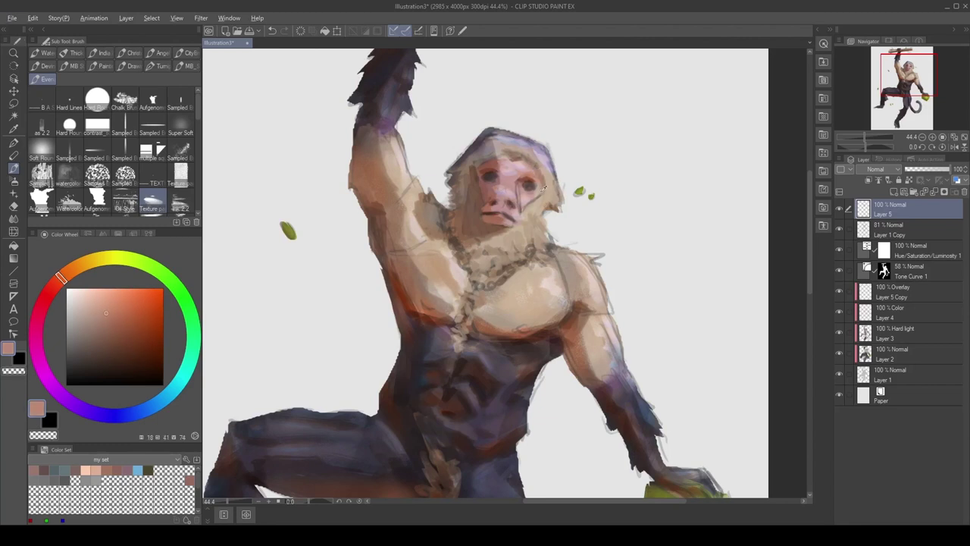
{"action": "left_click", "coordinate": [537, 192], "text": "alt"}
{"action": "left_click", "coordinate": [517, 183], "text": "alt"}
{"action": "left_click", "coordinate": [513, 186], "text": "alt"}
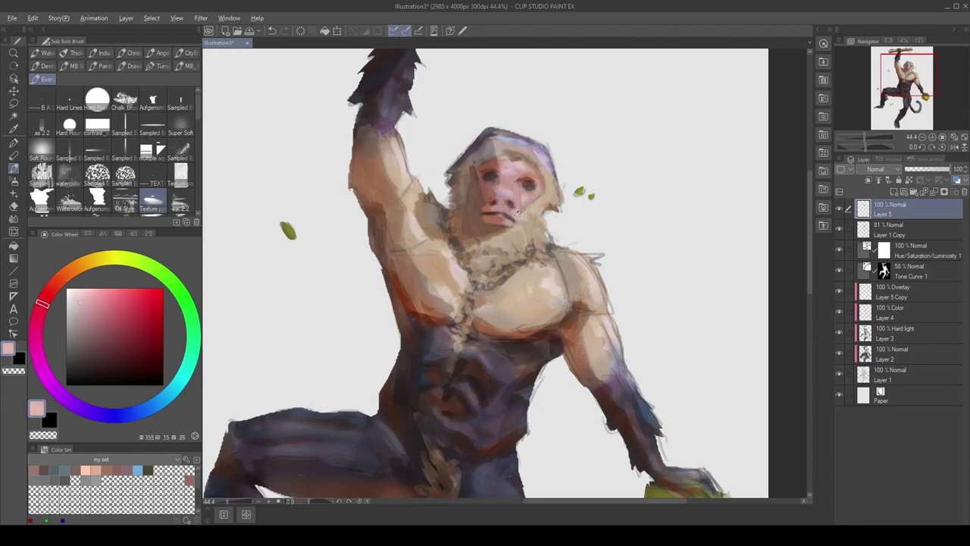
{"action": "left_click", "coordinate": [517, 216], "text": "alt"}
{"action": "left_click_drag", "start_coordinate": [520, 185], "coordinate": [492, 188]}
Clean up the crown's outline and repaint the top of the head with sampled grey, lilac and brown tones.
{"action": "left_click", "coordinate": [460, 138], "text": "alt"}
{"action": "left_click_drag", "start_coordinate": [457, 132], "coordinate": [438, 158]}
{"action": "key", "text": "ctrl+z"}
{"action": "left_click", "coordinate": [445, 154], "text": "alt"}
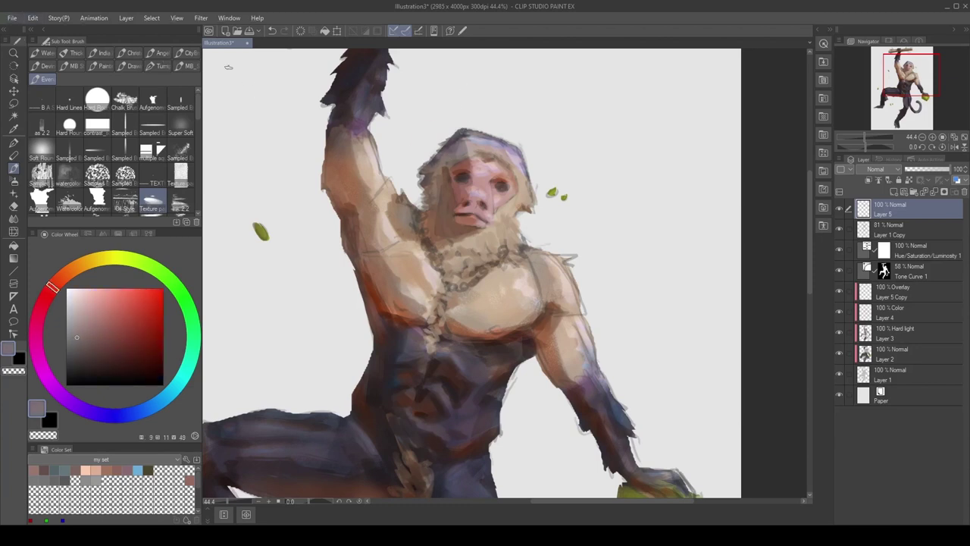
{"action": "key", "text": "e"}
{"action": "key", "text": "b"}
{"action": "left_click", "coordinate": [481, 135], "text": "alt"}
{"action": "mouse_move", "coordinate": [464, 134]}
{"action": "left_mouse_down"}
{"action": "mouse_move", "coordinate": [514, 144]}
{"action": "mouse_move", "coordinate": [520, 156]}
{"action": "left_mouse_up"}
{"action": "left_click", "coordinate": [502, 141], "text": "alt"}
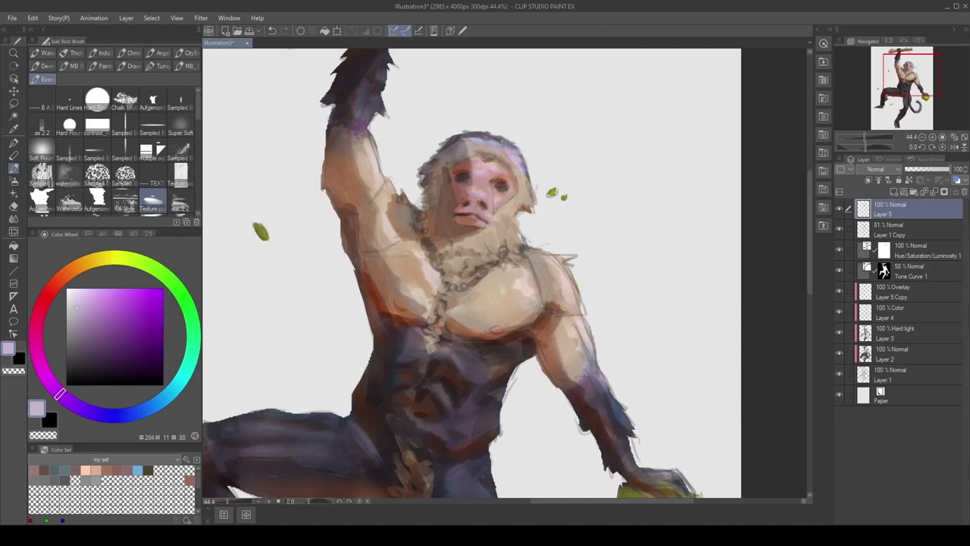
{"action": "left_click", "coordinate": [519, 166], "text": "alt"}
{"action": "left_click", "coordinate": [481, 154], "text": "alt"}
{"action": "left_click", "coordinate": [468, 143], "text": "alt"}
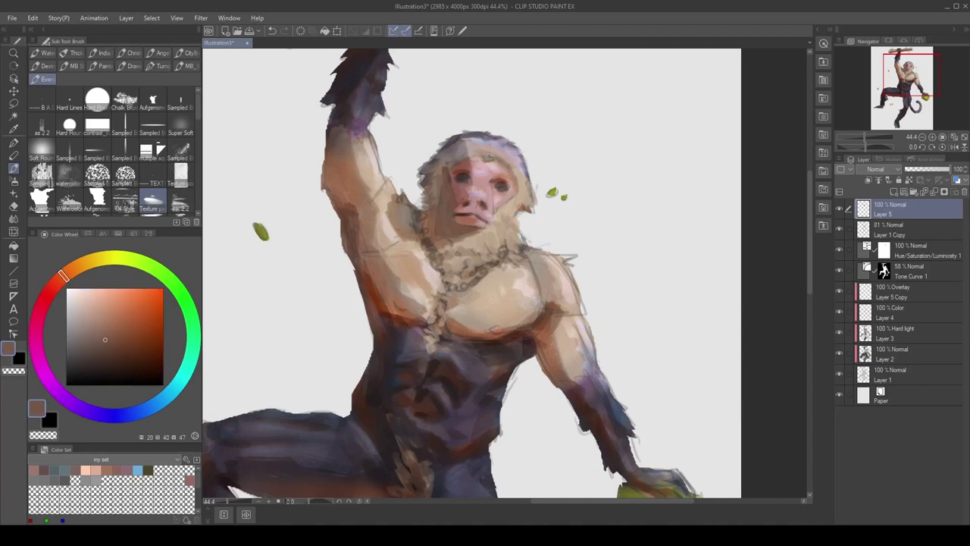
Paint beige fur strokes along the lit side of the head, from the forehead to the cheek and beard.
{"action": "left_click", "coordinate": [512, 220], "text": "alt"}
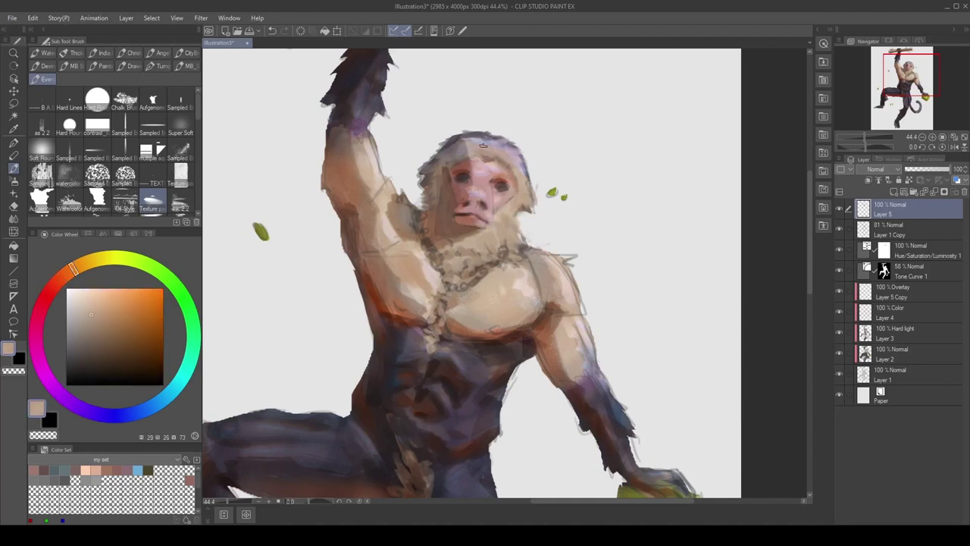
{"action": "left_click", "coordinate": [528, 167], "text": "alt"}
{"action": "left_click", "coordinate": [525, 195], "text": "alt"}
{"action": "left_click", "coordinate": [472, 228], "text": "alt"}
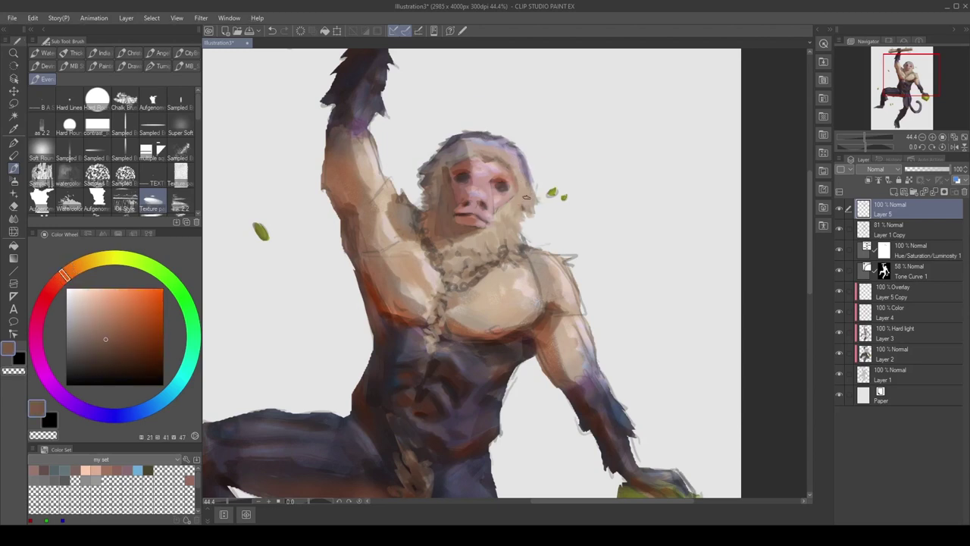
{"action": "left_click_drag", "start_coordinate": [534, 196], "coordinate": [512, 239]}
{"action": "left_click", "coordinate": [520, 219], "text": "alt"}
{"action": "left_click", "coordinate": [530, 196], "text": "alt"}
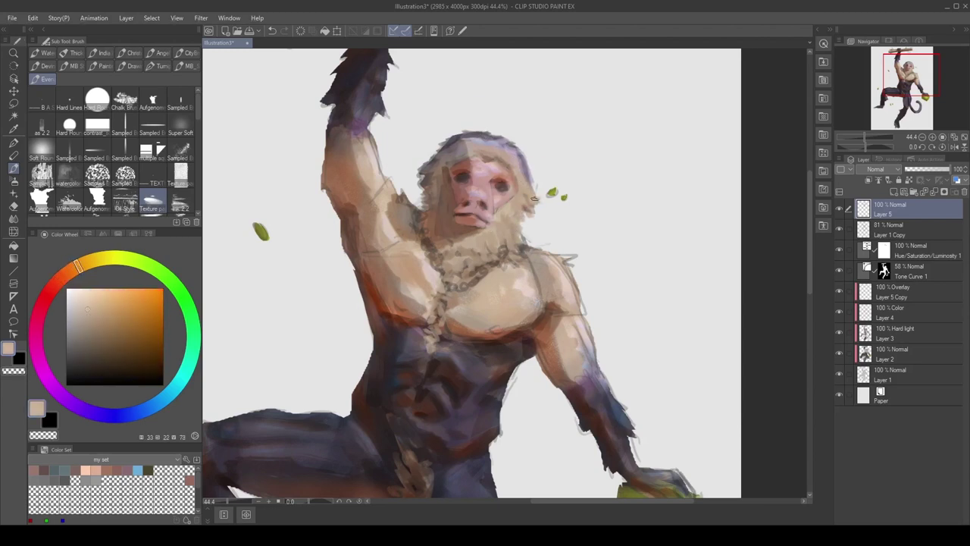
{"action": "scroll", "coordinate": [532, 196], "scroll_direction": "down", "scroll_amount": 3}
{"action": "scroll", "coordinate": [540, 228], "scroll_direction": "up", "scroll_amount": 3}
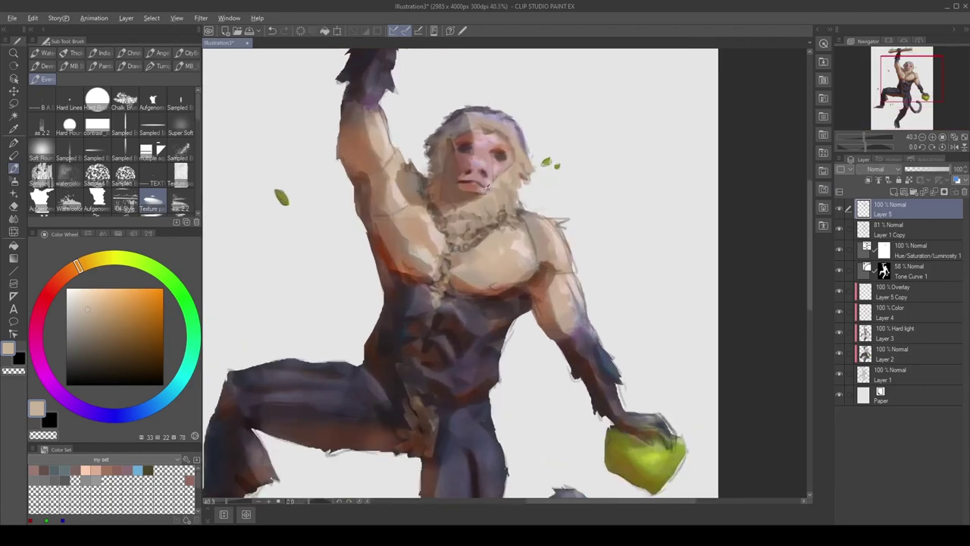
Rework the mouth, nose and eye area of the face with sampled red-brown and pink tones.
{"action": "left_click", "coordinate": [485, 189], "text": "alt"}
{"action": "left_click", "coordinate": [472, 186], "text": "alt"}
{"action": "left_click_drag", "start_coordinate": [427, 187], "coordinate": [446, 202]}
{"action": "left_click", "coordinate": [496, 175], "text": "alt"}
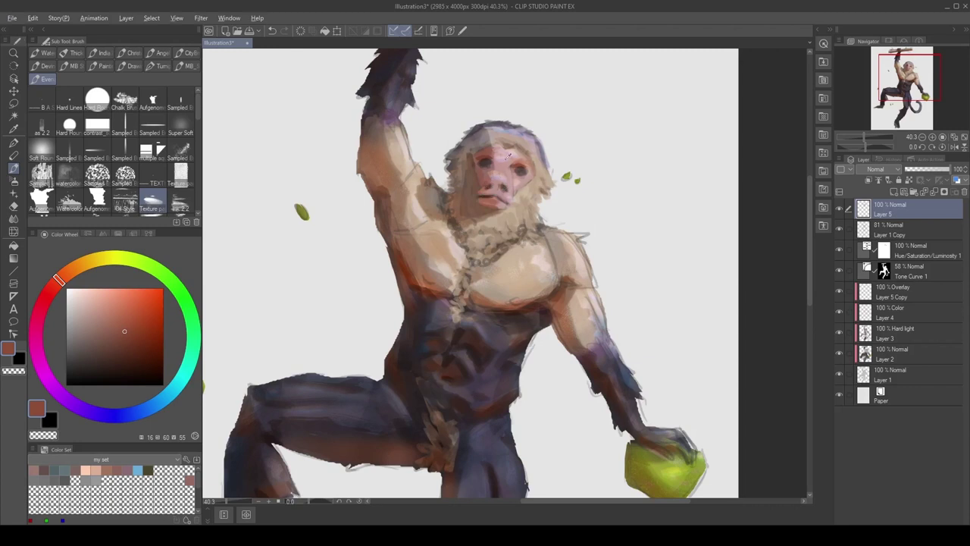
{"action": "left_click", "coordinate": [504, 170], "text": "alt"}
{"action": "left_click", "coordinate": [492, 134], "text": "alt"}
{"action": "left_click", "coordinate": [522, 166], "text": "alt"}
{"action": "left_click", "coordinate": [512, 169], "text": "alt"}
{"action": "left_click_drag", "start_coordinate": [479, 150], "coordinate": [477, 161]}
Render the raised upper arm and its shoulder with light and shadow tones sampled from the skin.
{"action": "left_click", "coordinate": [434, 213], "text": "alt"}
{"action": "left_click", "coordinate": [421, 199], "text": "alt"}
{"action": "mouse_move", "coordinate": [423, 209]}
{"action": "left_mouse_down"}
{"action": "mouse_move", "coordinate": [420, 188]}
{"action": "mouse_move", "coordinate": [420, 206]}
{"action": "mouse_move", "coordinate": [403, 188]}
{"action": "left_mouse_up"}
{"action": "left_click", "coordinate": [408, 172], "text": "alt"}
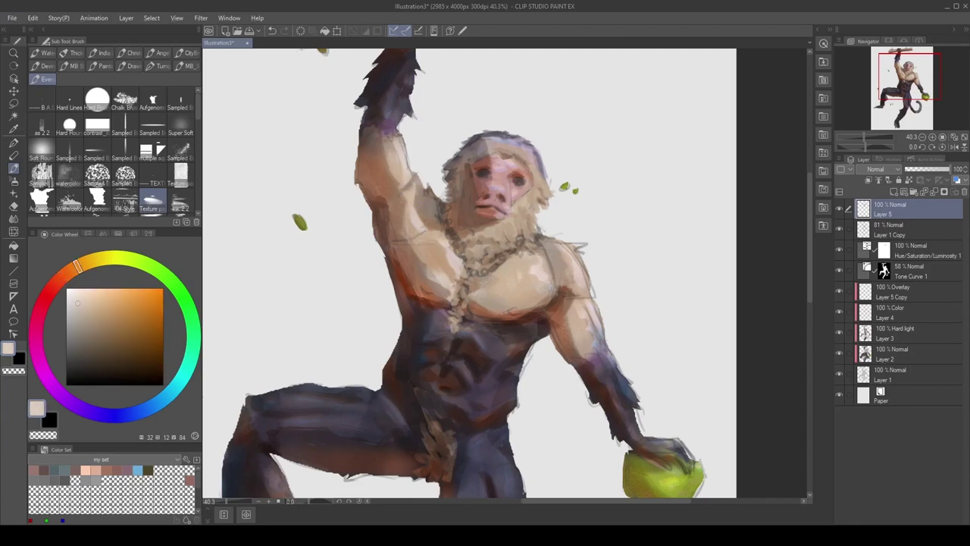
{"action": "left_click_drag", "start_coordinate": [401, 142], "coordinate": [412, 168]}
{"action": "left_click_drag", "start_coordinate": [411, 168], "coordinate": [404, 191]}
{"action": "left_click", "coordinate": [388, 147], "text": "alt"}
{"action": "left_click", "coordinate": [396, 134], "text": "alt"}
Paint feathery fur tufts along both edges of the raised forearm with sampled dark tones.
{"action": "mouse_move", "coordinate": [398, 137]}
{"action": "left_mouse_down"}
{"action": "mouse_move", "coordinate": [406, 146]}
{"action": "mouse_move", "coordinate": [407, 117]}
{"action": "mouse_move", "coordinate": [386, 198]}
{"action": "mouse_move", "coordinate": [333, 198]}
{"action": "left_mouse_up"}
{"action": "left_click", "coordinate": [405, 112], "text": "alt"}
{"action": "left_click", "coordinate": [394, 163], "text": "alt"}
{"action": "left_click", "coordinate": [391, 176], "text": "alt"}
{"action": "left_click", "coordinate": [345, 172], "text": "alt"}
{"action": "left_click", "coordinate": [354, 163], "text": "alt"}
{"action": "left_click_drag", "start_coordinate": [360, 133], "coordinate": [345, 160]}
Blend sampled purple and dark tones through the raised forearm's fur.
{"action": "left_click", "coordinate": [384, 163], "text": "alt"}
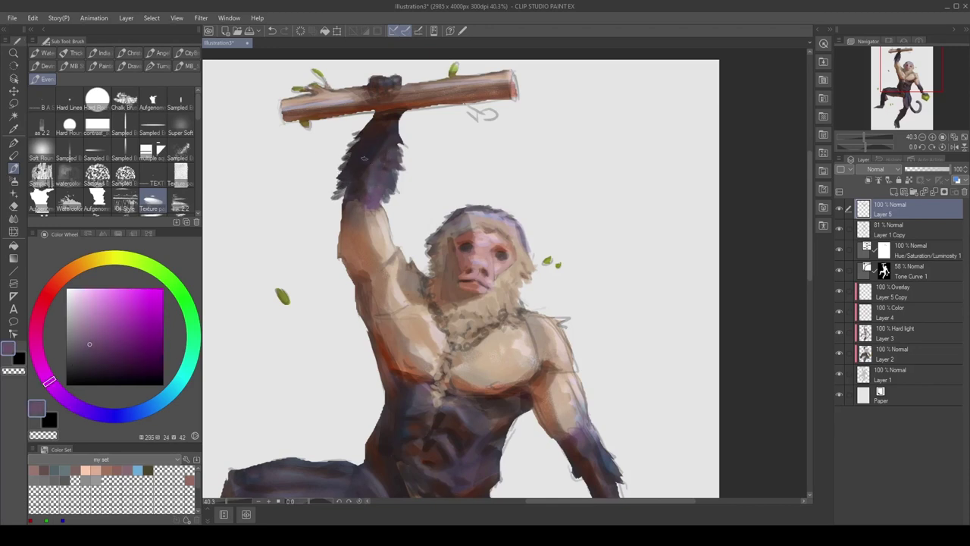
{"action": "left_click", "coordinate": [356, 179], "text": "alt"}
{"action": "left_click", "coordinate": [383, 163], "text": "alt"}
{"action": "mouse_move", "coordinate": [369, 149]}
{"action": "left_mouse_down"}
{"action": "mouse_move", "coordinate": [357, 181]}
{"action": "mouse_move", "coordinate": [394, 179]}
{"action": "left_mouse_up"}
{"action": "left_click", "coordinate": [355, 161], "text": "alt"}
{"action": "left_click", "coordinate": [359, 186], "text": "alt"}
{"action": "scroll", "coordinate": [368, 160], "scroll_direction": "down", "scroll_amount": 4}
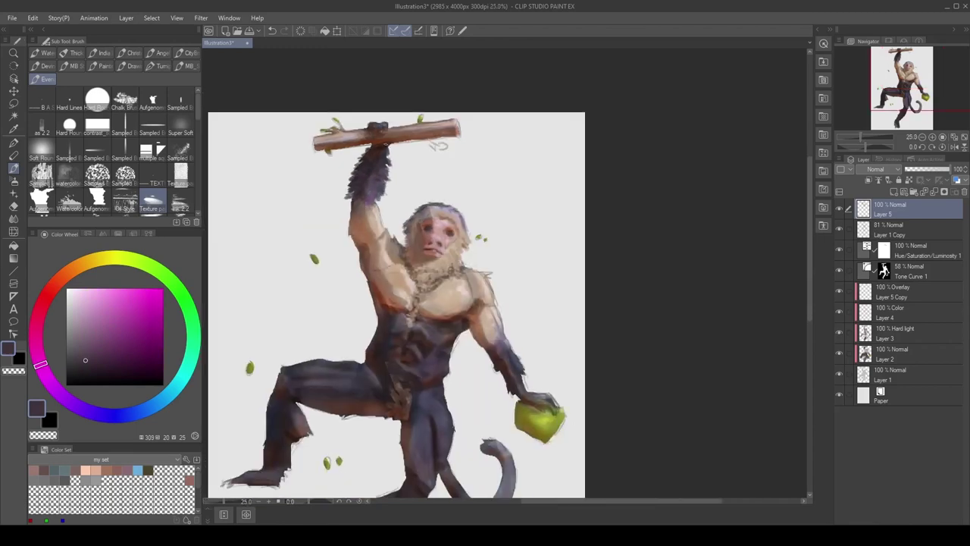
Refine the lower outer fur edge of the raised forearm with a sampled dark tone and the eraser.
{"action": "scroll", "coordinate": [369, 160], "scroll_direction": "up", "scroll_amount": 3}
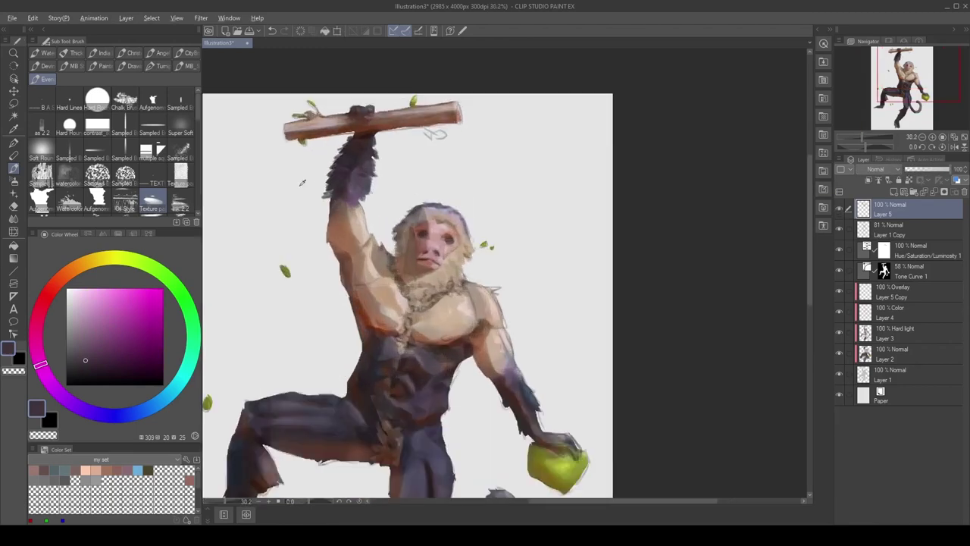
{"action": "left_click", "coordinate": [327, 195], "text": "alt"}
{"action": "key", "text": "e"}
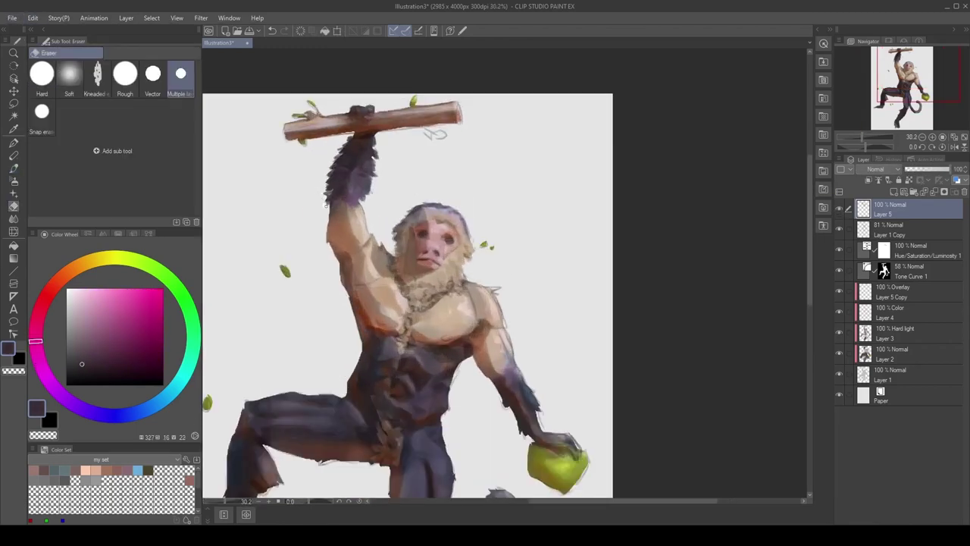
{"action": "key", "text": "b"}
{"action": "left_click_drag", "start_coordinate": [372, 188], "coordinate": [347, 162]}
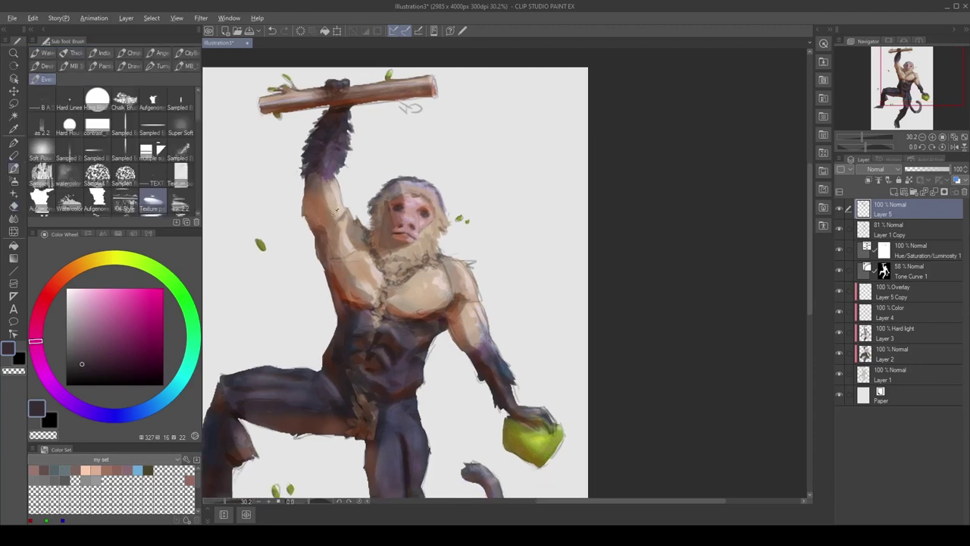
Paint fur strands between the raised upper arm and the head with sampled beige and grey-brown tones, trimming their edges with the eraser.
{"action": "left_click", "coordinate": [335, 187], "text": "alt"}
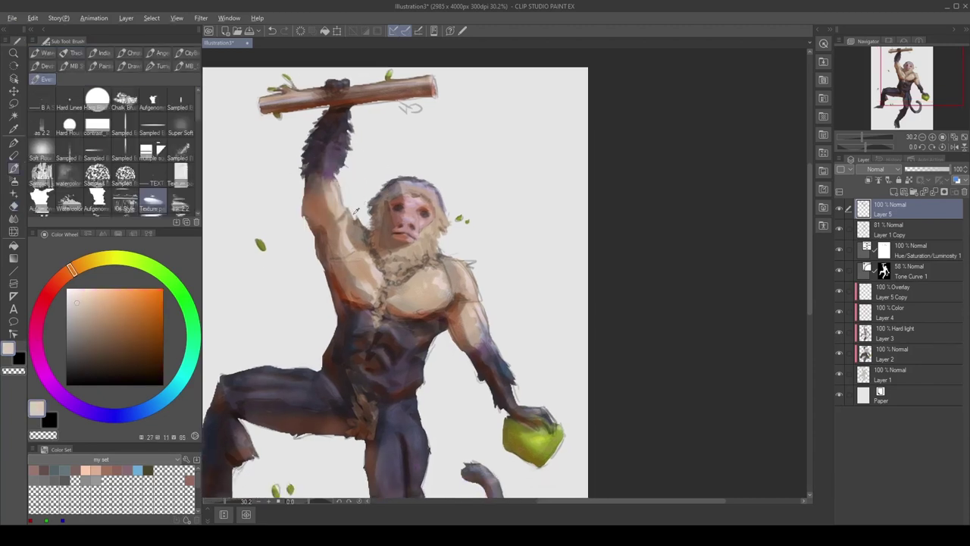
{"action": "left_click", "coordinate": [357, 212], "text": "alt"}
{"action": "key", "text": "e"}
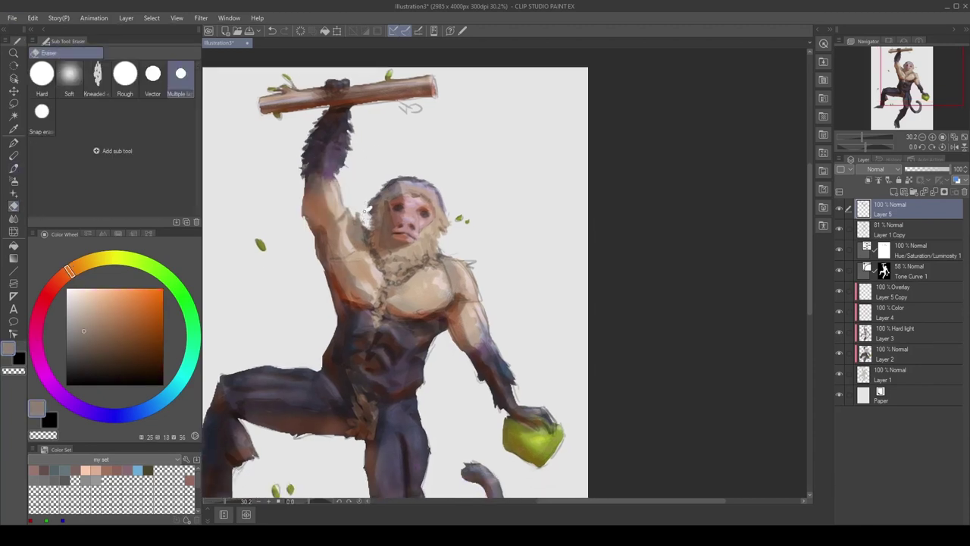
{"action": "left_click_drag", "start_coordinate": [366, 227], "coordinate": [388, 217]}
{"action": "key", "text": "b"}
{"action": "left_click", "coordinate": [374, 203], "text": "alt"}
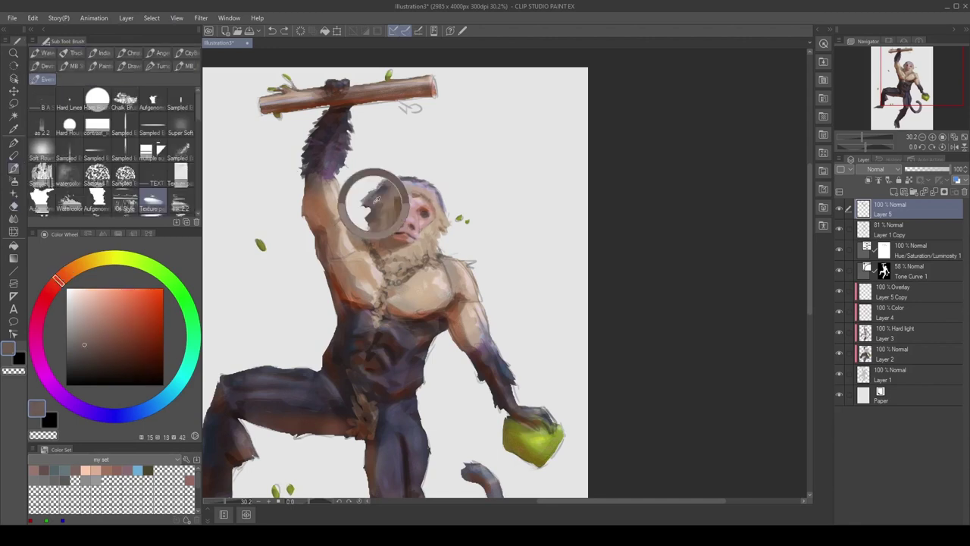
{"action": "key", "text": "e"}
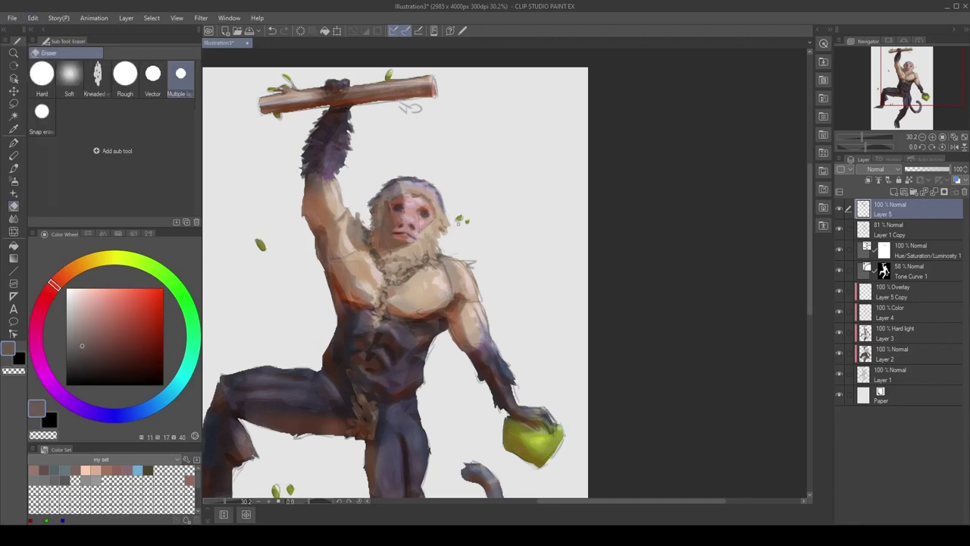
Blend the skin of the raised upper arm just below the dark fur with sampled red-brown and tan tones.
{"action": "key", "text": "b"}
{"action": "left_click", "coordinate": [334, 183], "text": "alt"}
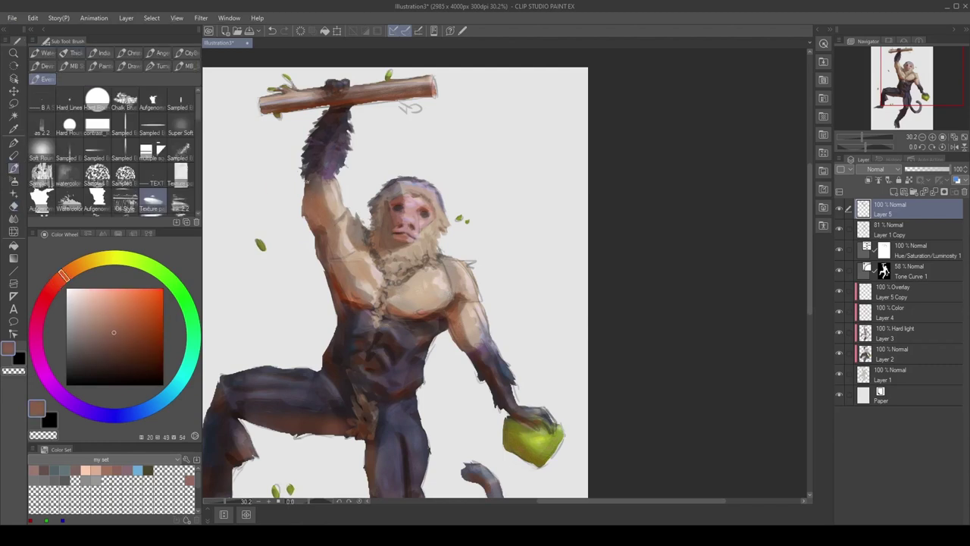
{"action": "left_click", "coordinate": [316, 218], "text": "alt"}
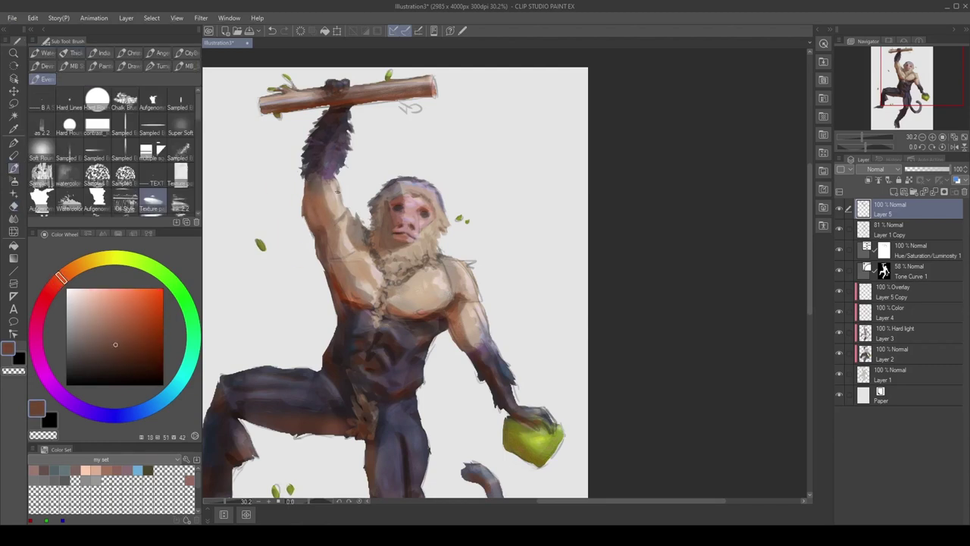
{"action": "left_click", "coordinate": [331, 197], "text": "alt"}
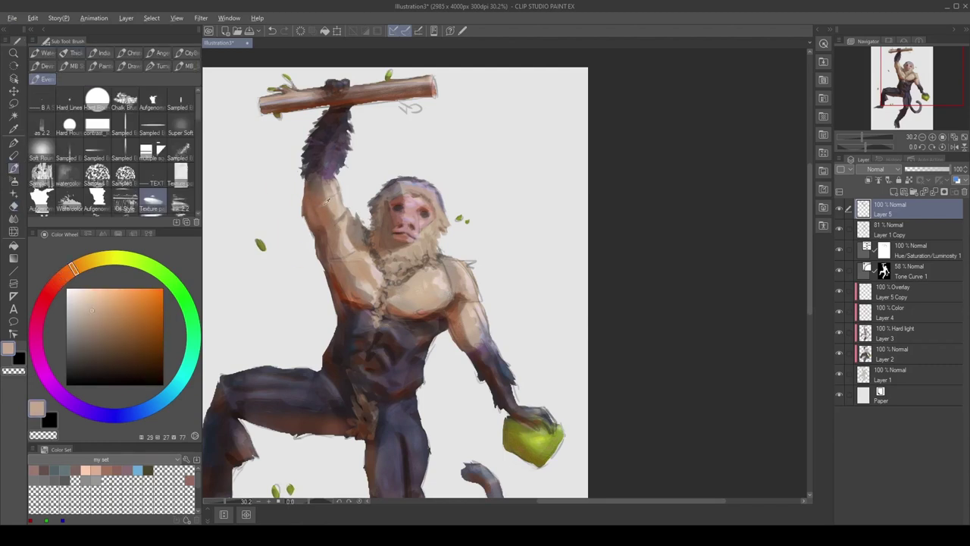
{"action": "left_click", "coordinate": [332, 184], "text": "alt"}
{"action": "left_click_drag", "start_coordinate": [342, 192], "coordinate": [321, 217]}
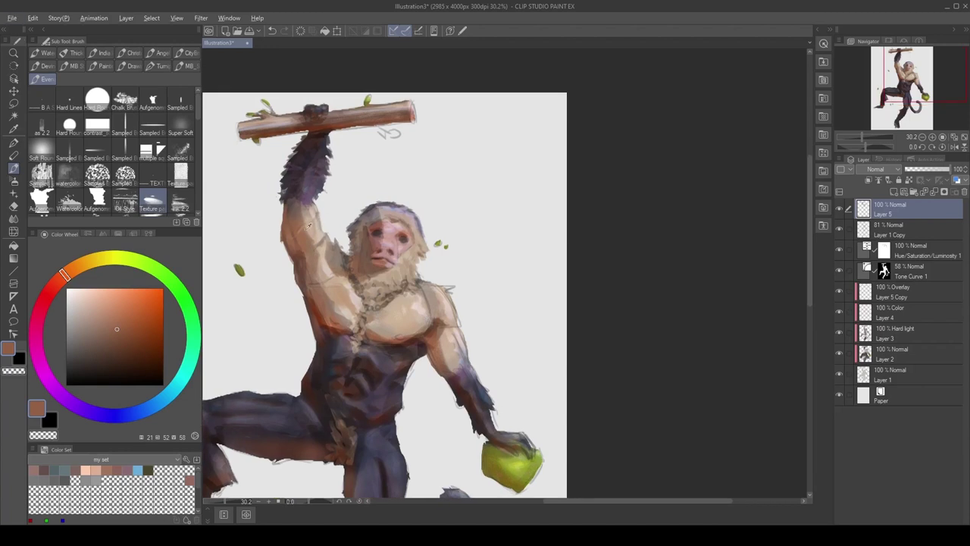
{"action": "left_click", "coordinate": [309, 221], "text": "alt"}
{"action": "left_click_drag", "start_coordinate": [305, 138], "coordinate": [339, 95]}
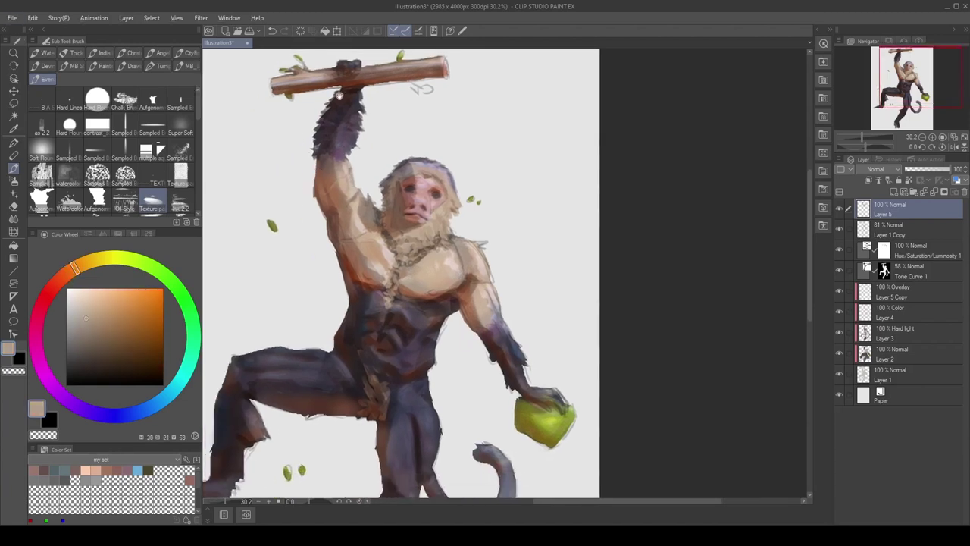
Render the wooden branch along its length with a sampled red-brown tone.
{"action": "left_click", "coordinate": [433, 66], "text": "alt"}
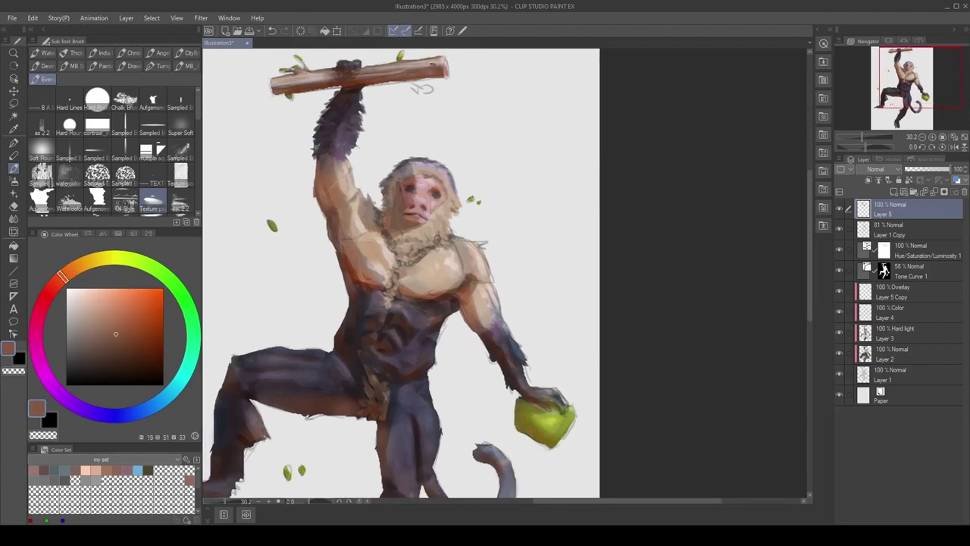
{"action": "left_click_drag", "start_coordinate": [426, 65], "coordinate": [379, 69]}
{"action": "left_click_drag", "start_coordinate": [332, 76], "coordinate": [283, 83]}
{"action": "left_click_drag", "start_coordinate": [330, 115], "coordinate": [334, 118]}
Paint green leaves over the sketch scribble beneath the branch with sampled leaf tones.
{"action": "left_click", "coordinate": [404, 59], "text": "alt"}
{"action": "left_click_drag", "start_coordinate": [423, 91], "coordinate": [437, 95]}
{"action": "mouse_move", "coordinate": [429, 88]}
{"action": "left_mouse_down"}
{"action": "mouse_move", "coordinate": [437, 94]}
{"action": "mouse_move", "coordinate": [419, 86]}
{"action": "mouse_move", "coordinate": [420, 94]}
{"action": "mouse_move", "coordinate": [453, 82]}
{"action": "left_mouse_up"}
{"action": "left_click", "coordinate": [405, 58], "text": "alt"}
{"action": "left_click", "coordinate": [405, 57], "text": "alt"}
{"action": "left_click", "coordinate": [409, 81], "text": "alt"}
{"action": "left_click", "coordinate": [409, 83], "text": "alt"}
{"action": "left_click", "coordinate": [421, 90], "text": "alt"}
{"action": "left_click", "coordinate": [430, 92], "text": "alt"}
{"action": "scroll", "coordinate": [442, 74], "scroll_direction": "down", "scroll_amount": 3}
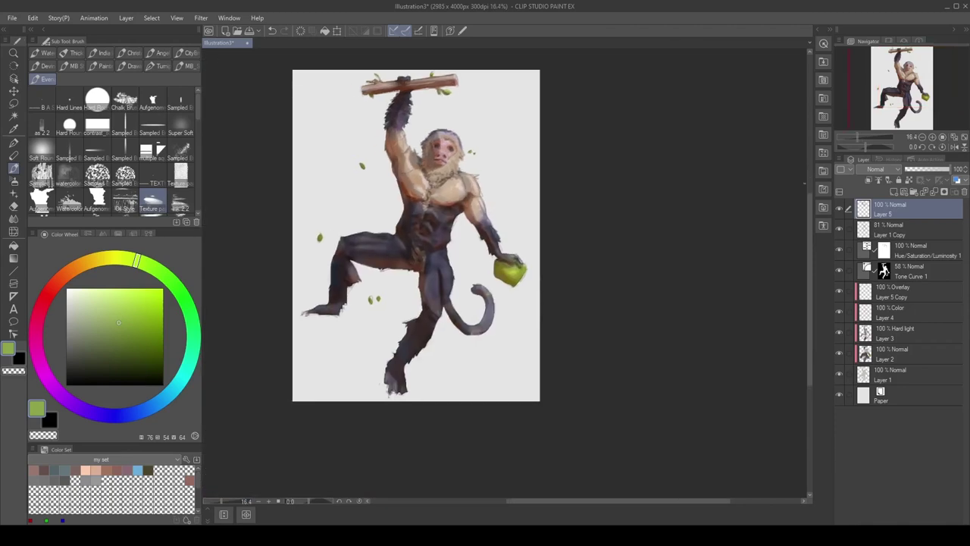
Add a new layer above the painting and paint a magenta flower garland around the monkey's neck.
{"action": "scroll", "coordinate": [447, 152], "scroll_direction": "up", "scroll_amount": 4}
{"action": "left_click", "coordinate": [385, 160], "text": "alt"}
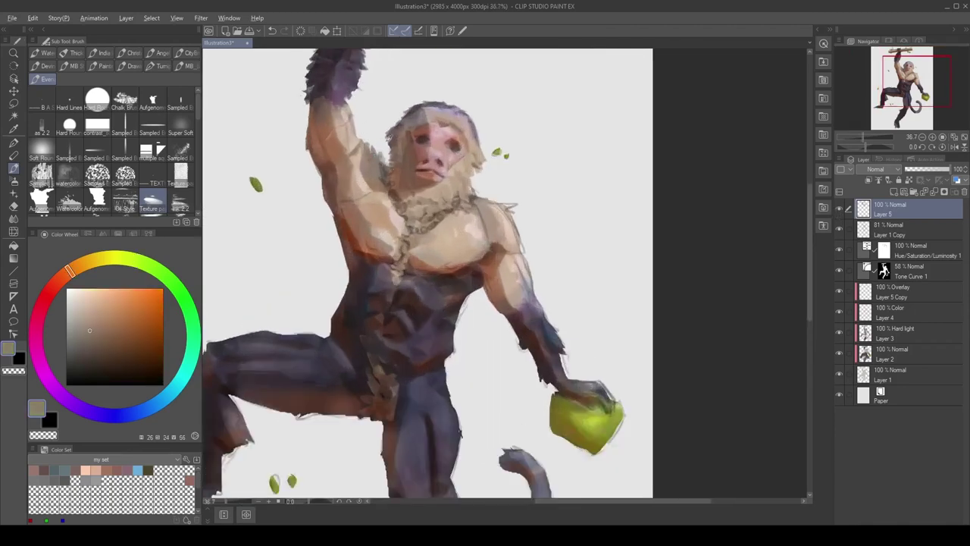
{"action": "left_click", "coordinate": [85, 265]}
{"action": "left_click", "coordinate": [35, 332]}
{"action": "left_click", "coordinate": [894, 192]}
{"action": "left_click", "coordinate": [134, 328]}
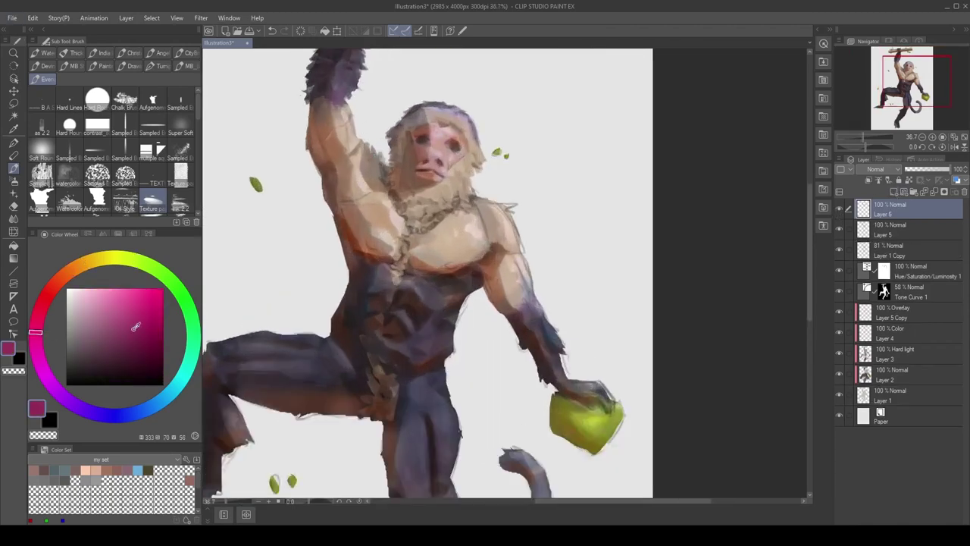
{"action": "mouse_move", "coordinate": [381, 164]}
{"action": "left_mouse_down"}
{"action": "mouse_move", "coordinate": [400, 214]}
{"action": "mouse_move", "coordinate": [419, 229]}
{"action": "mouse_move", "coordinate": [464, 210]}
{"action": "mouse_move", "coordinate": [475, 191]}
{"action": "mouse_move", "coordinate": [438, 219]}
{"action": "left_mouse_up"}
{"action": "left_click", "coordinate": [469, 196], "text": "alt"}
{"action": "left_click", "coordinate": [453, 180], "text": "alt"}
{"action": "left_click", "coordinate": [447, 200], "text": "alt"}
{"action": "left_click", "coordinate": [438, 220], "text": "alt"}
{"action": "left_click", "coordinate": [424, 207], "text": "alt"}
Dot ochre centres into the garland's flowers and widen it with more sampled-magenta blossoms around the neck and shoulder.
{"action": "left_click", "coordinate": [133, 315]}
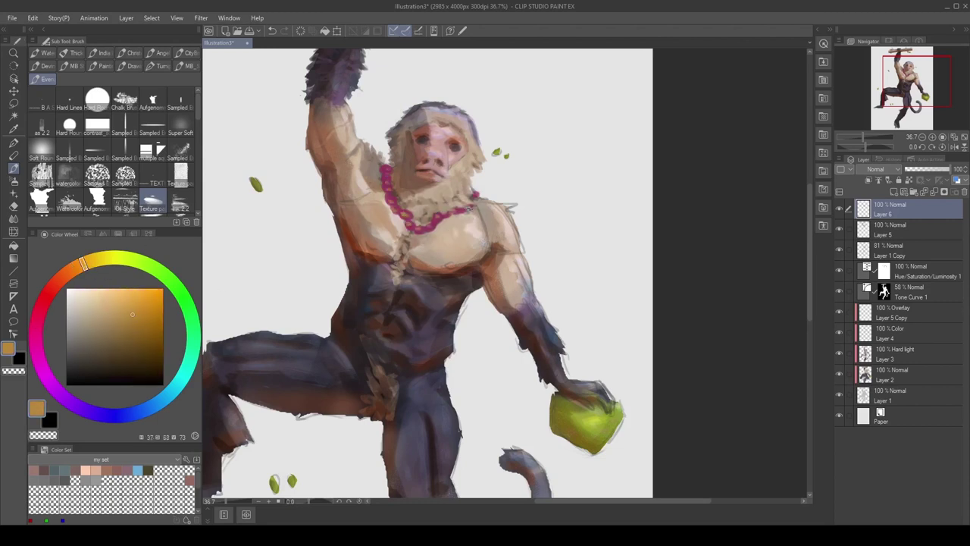
{"action": "left_click", "coordinate": [386, 183], "text": "alt"}
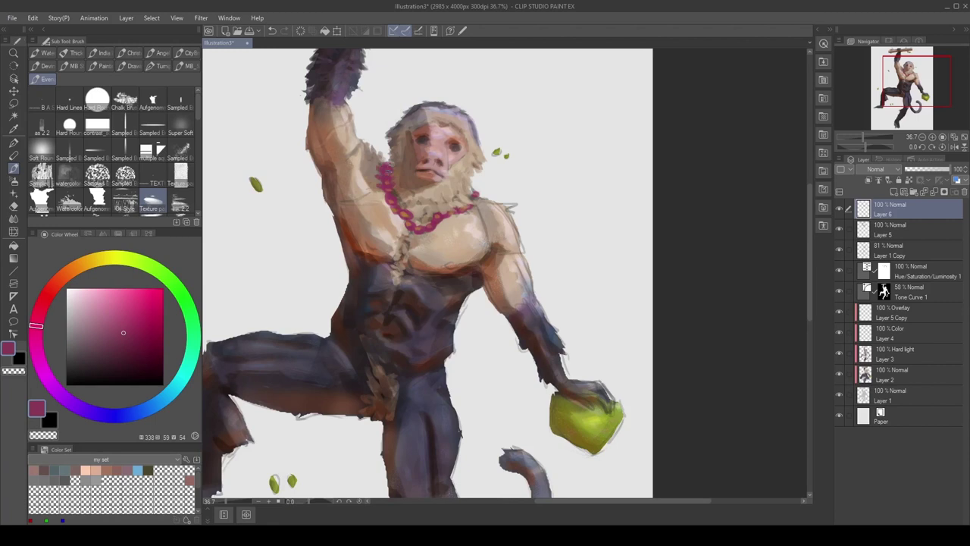
{"action": "mouse_move", "coordinate": [382, 195]}
{"action": "left_mouse_down"}
{"action": "mouse_move", "coordinate": [408, 232]}
{"action": "mouse_move", "coordinate": [423, 234]}
{"action": "left_mouse_up"}
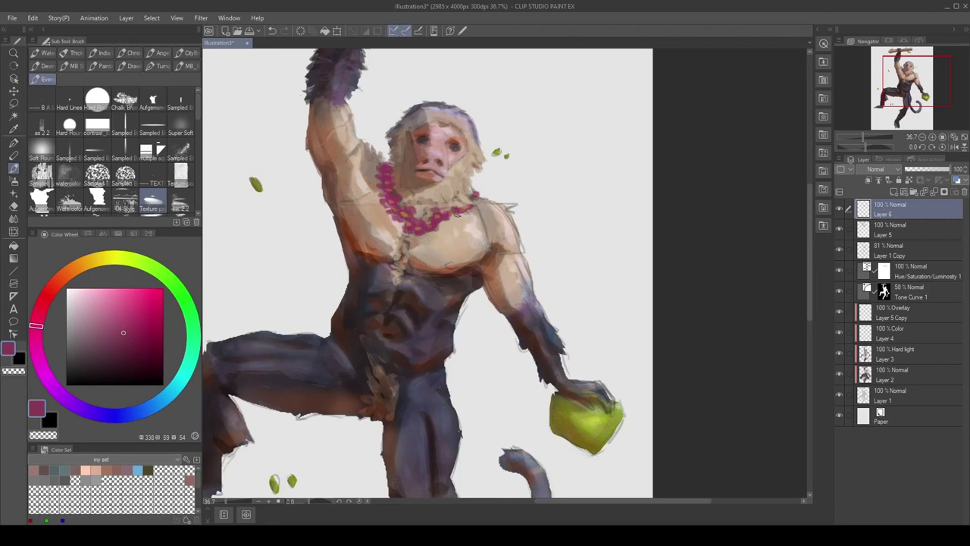
{"action": "left_click_drag", "start_coordinate": [476, 197], "coordinate": [493, 208]}
Highlight the garland's blossoms with lighter pink tones and compare the picture with and without the garland layer.
{"action": "left_click", "coordinate": [432, 234], "text": "alt"}
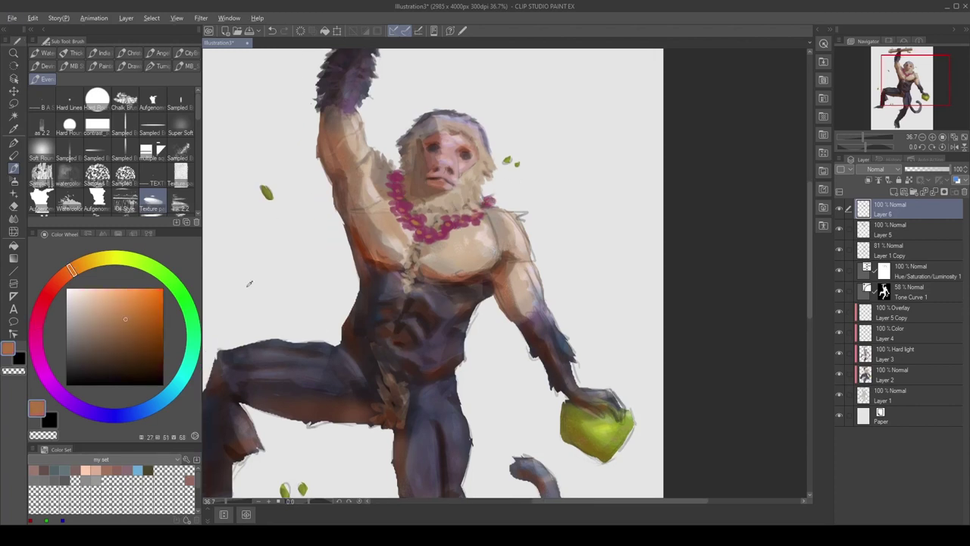
{"action": "left_click", "coordinate": [397, 184], "text": "alt"}
{"action": "left_click", "coordinate": [41, 325]}
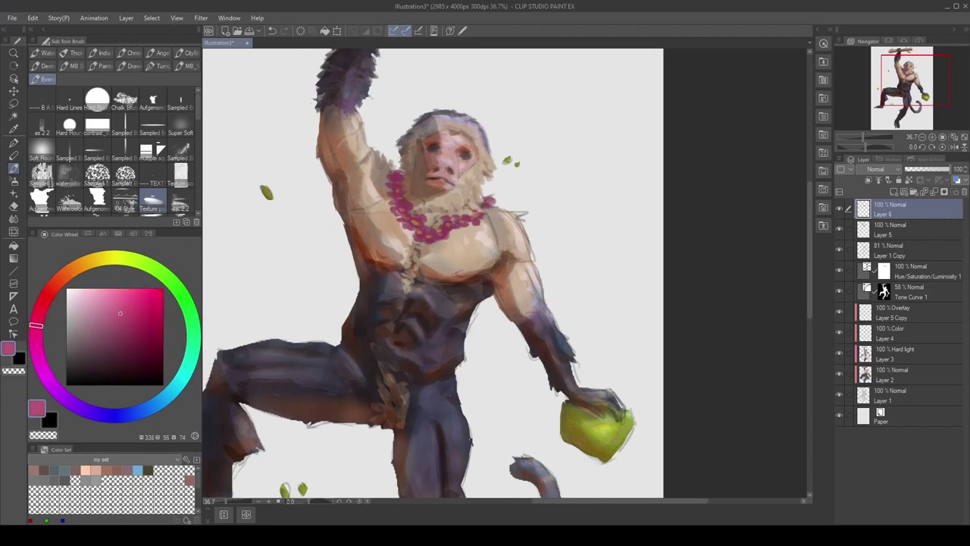
{"action": "left_click", "coordinate": [476, 224], "text": "alt"}
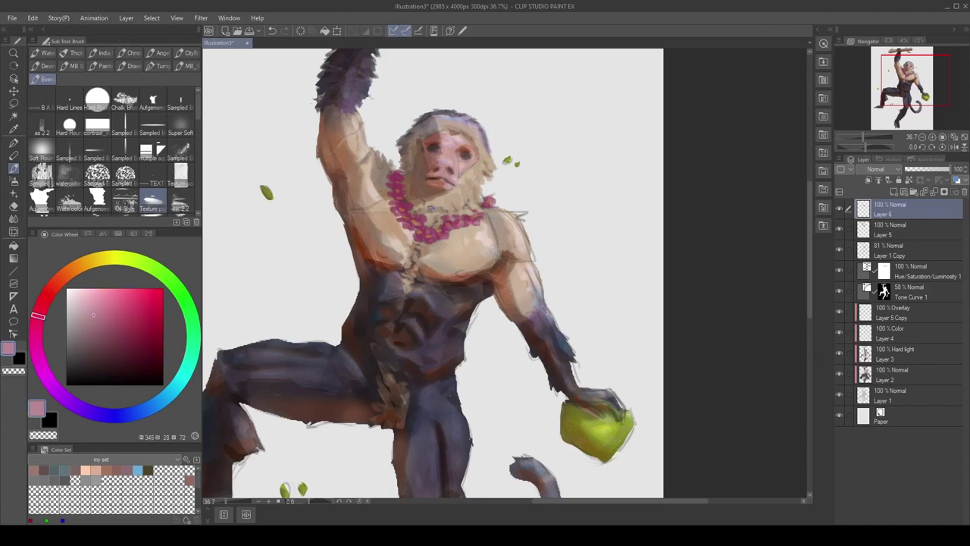
{"action": "scroll", "coordinate": [431, 208], "scroll_direction": "down", "scroll_amount": 5}
{"action": "left_click", "coordinate": [839, 209]}
{"action": "left_click", "coordinate": [839, 209]}
Shade around the garland with sampled red-brown tones and merge its layer into the painting layer below.
{"action": "scroll", "coordinate": [421, 218], "scroll_direction": "up", "scroll_amount": 5}
{"action": "left_click", "coordinate": [413, 134], "text": "alt"}
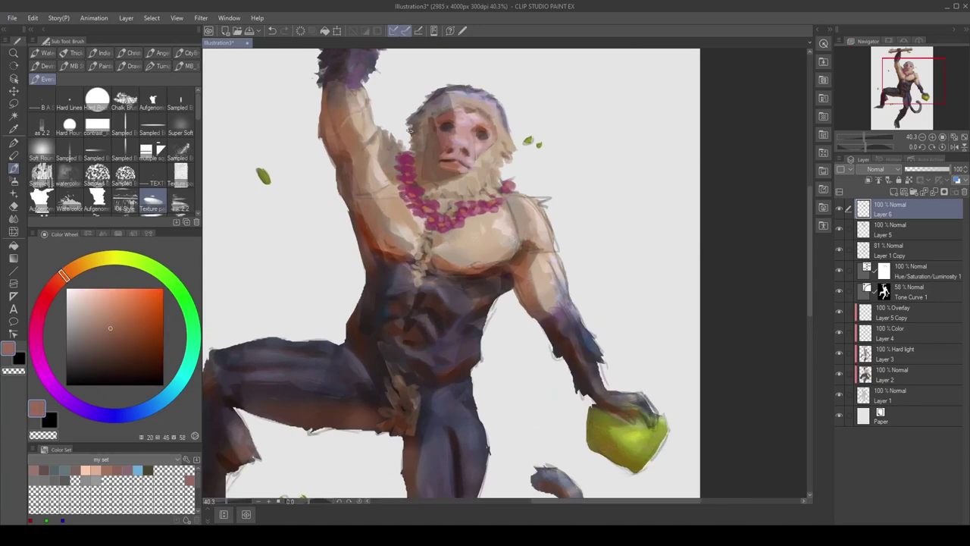
{"action": "mouse_move", "coordinate": [396, 189]}
{"action": "left_mouse_down"}
{"action": "mouse_move", "coordinate": [396, 248]}
{"action": "mouse_move", "coordinate": [386, 238]}
{"action": "mouse_move", "coordinate": [460, 227]}
{"action": "mouse_move", "coordinate": [411, 213]}
{"action": "mouse_move", "coordinate": [442, 213]}
{"action": "mouse_move", "coordinate": [464, 226]}
{"action": "mouse_move", "coordinate": [503, 202]}
{"action": "left_mouse_up"}
{"action": "left_click", "coordinate": [395, 251], "text": "alt"}
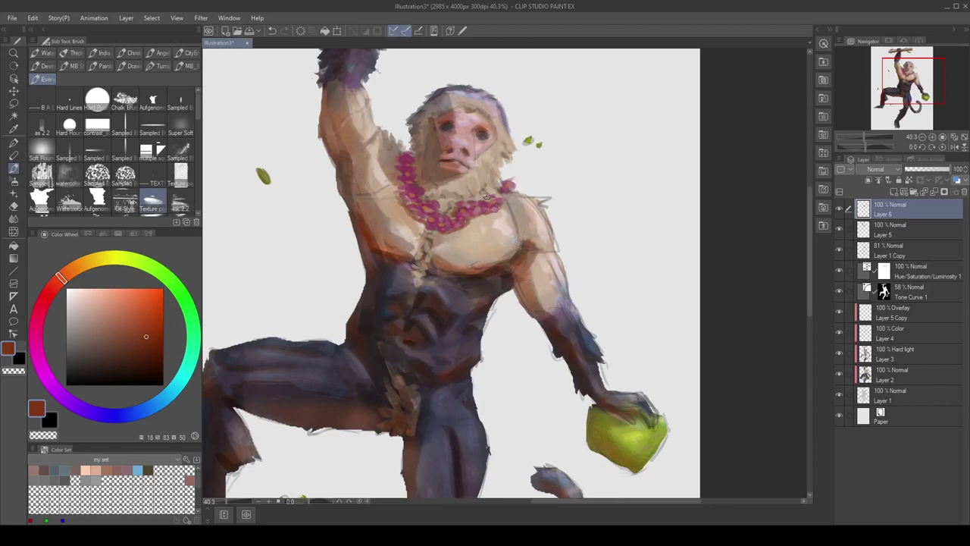
{"action": "scroll", "coordinate": [485, 199], "scroll_direction": "down", "scroll_amount": 5}
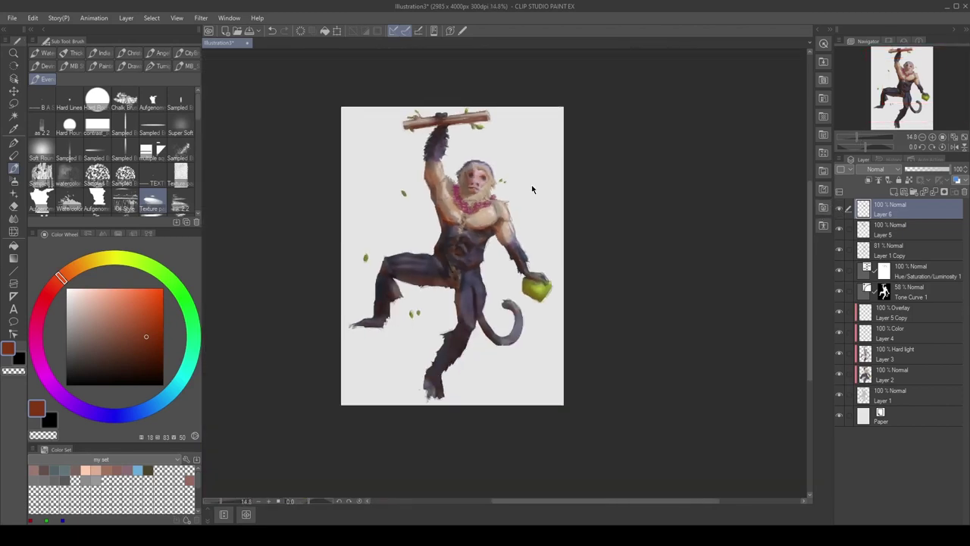
{"action": "key", "text": "ctrl+e"}
Blend the shoulder and chest skin along the garland's edge with sampled tones.
{"action": "scroll", "coordinate": [532, 190], "scroll_direction": "up", "scroll_amount": 5}
{"action": "left_click", "coordinate": [340, 202], "text": "alt"}
{"action": "mouse_move", "coordinate": [343, 204]}
{"action": "left_mouse_down"}
{"action": "mouse_move", "coordinate": [327, 211]}
{"action": "mouse_move", "coordinate": [396, 205]}
{"action": "left_mouse_up"}
{"action": "left_click", "coordinate": [338, 202], "text": "alt"}
{"action": "left_click", "coordinate": [370, 218], "text": "alt"}
{"action": "left_click", "coordinate": [387, 224], "text": "alt"}
Rework the centre of the chest and its fur tuft below the garland with sampled tan and brown tones.
{"action": "left_click_drag", "start_coordinate": [372, 255], "coordinate": [367, 281]}
{"action": "left_click", "coordinate": [392, 263], "text": "alt"}
{"action": "left_click", "coordinate": [379, 256], "text": "alt"}
{"action": "left_click", "coordinate": [381, 258], "text": "alt"}
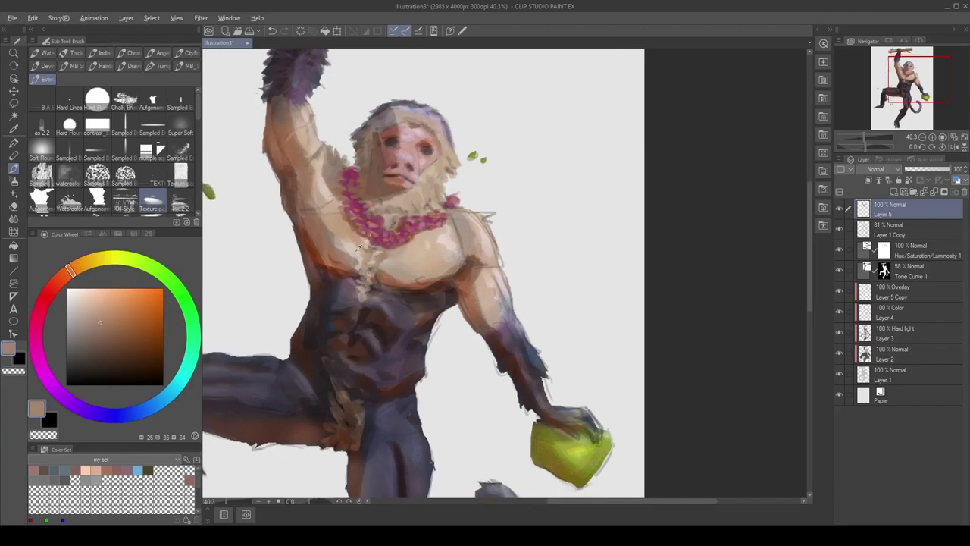
{"action": "left_click", "coordinate": [362, 292], "text": "alt"}
Render the outer edge of the raised upper arm with sampled browns, adding small fur tufts below the elbow.
{"action": "scroll", "coordinate": [485, 223], "scroll_direction": "down", "scroll_amount": 4}
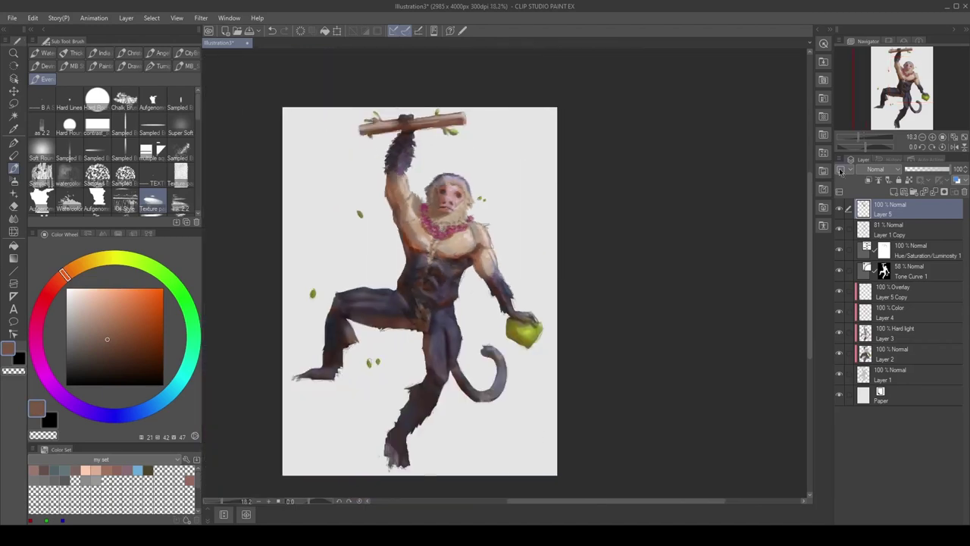
{"action": "scroll", "coordinate": [428, 191], "scroll_direction": "up", "scroll_amount": 4}
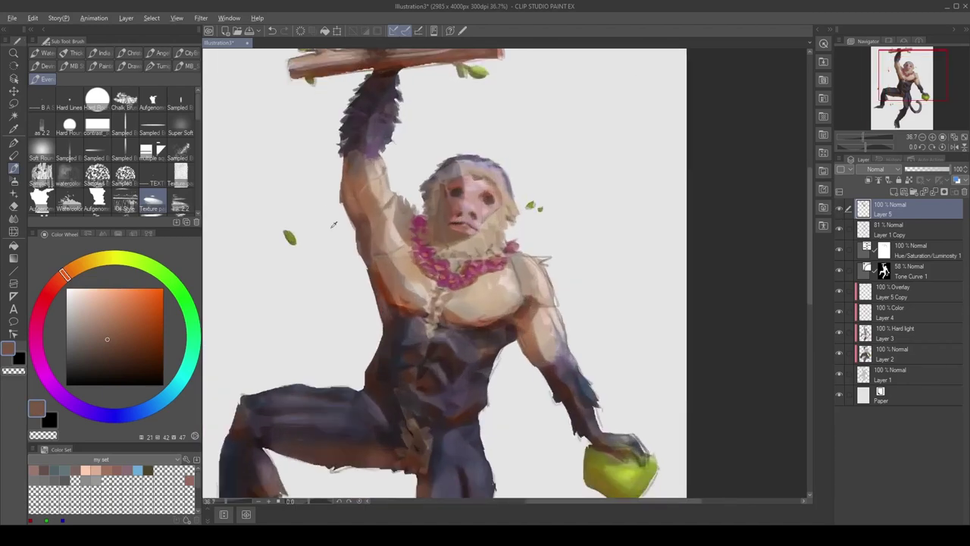
{"action": "left_click", "coordinate": [348, 191], "text": "alt"}
{"action": "left_click", "coordinate": [366, 185], "text": "alt"}
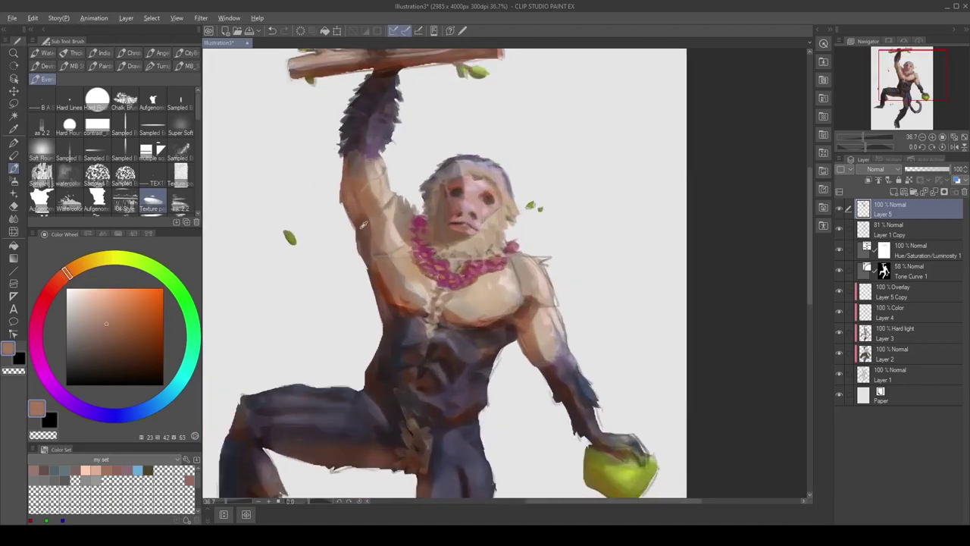
{"action": "left_click", "coordinate": [361, 222], "text": "alt"}
{"action": "left_click_drag", "start_coordinate": [364, 254], "coordinate": [364, 265]}
{"action": "left_click", "coordinate": [365, 249], "text": "alt"}
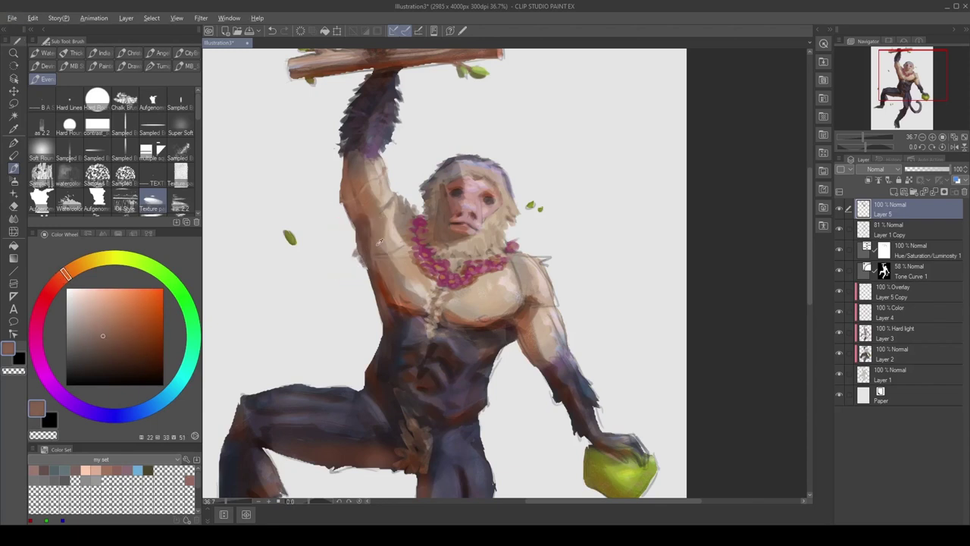
Paint over the sketch line across the raised upper arm with sampled light skin tones.
{"action": "left_click", "coordinate": [377, 220], "text": "alt"}
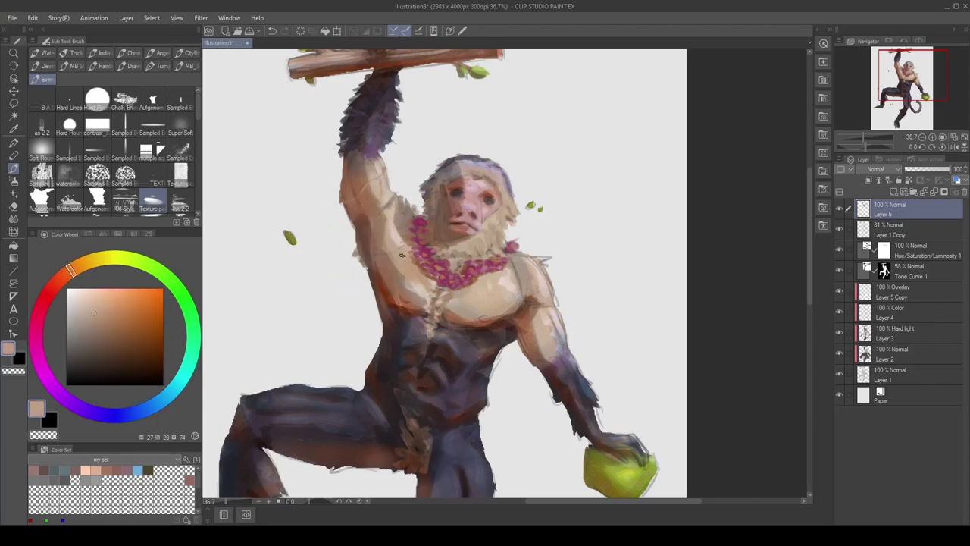
{"action": "left_click", "coordinate": [386, 254], "text": "alt"}
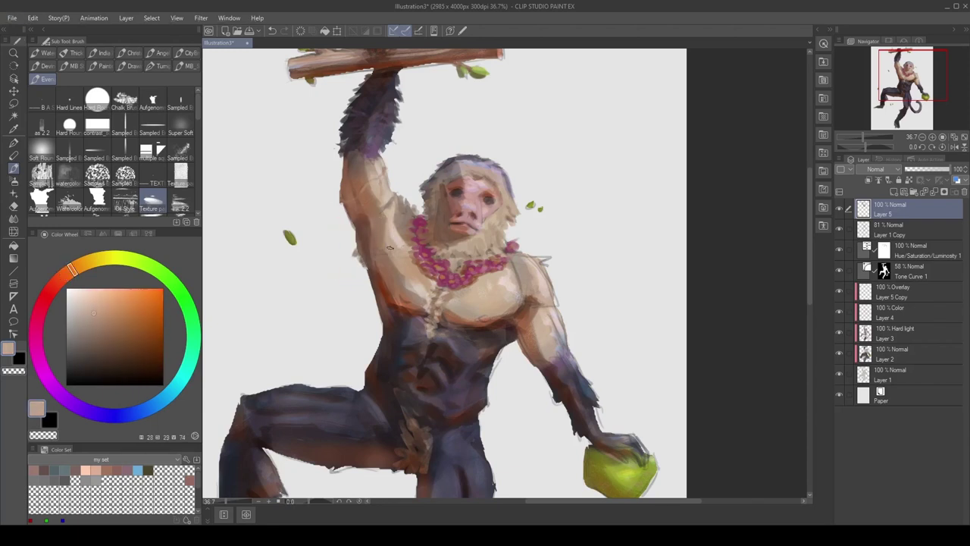
{"action": "left_click", "coordinate": [391, 206], "text": "alt"}
{"action": "left_click", "coordinate": [369, 232], "text": "alt"}
Blend the armpit and side of the chest below the raised arm with sampled dark and red-brown tones.
{"action": "left_click", "coordinate": [387, 299], "text": "alt"}
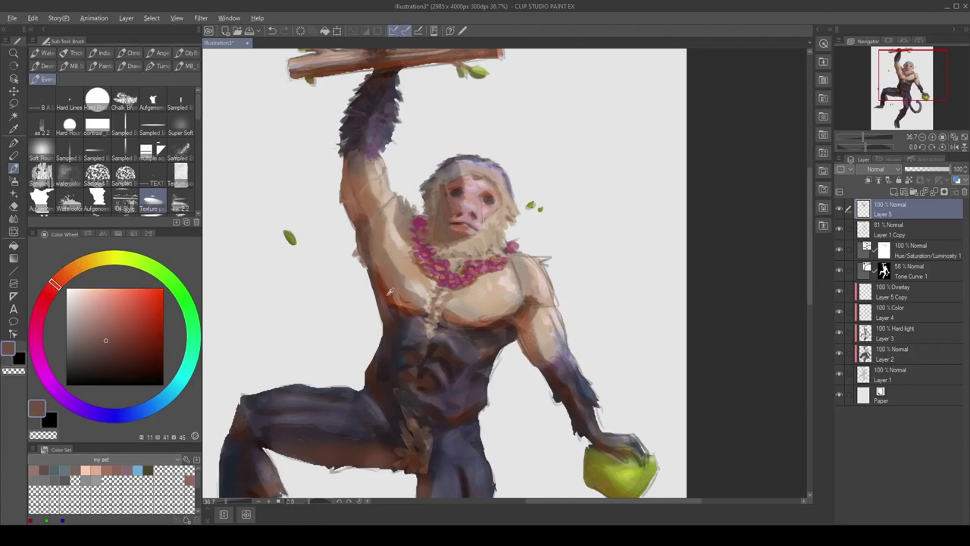
{"action": "left_click", "coordinate": [386, 323], "text": "alt"}
{"action": "left_click", "coordinate": [384, 304], "text": "alt"}
{"action": "left_click", "coordinate": [373, 276], "text": "alt"}
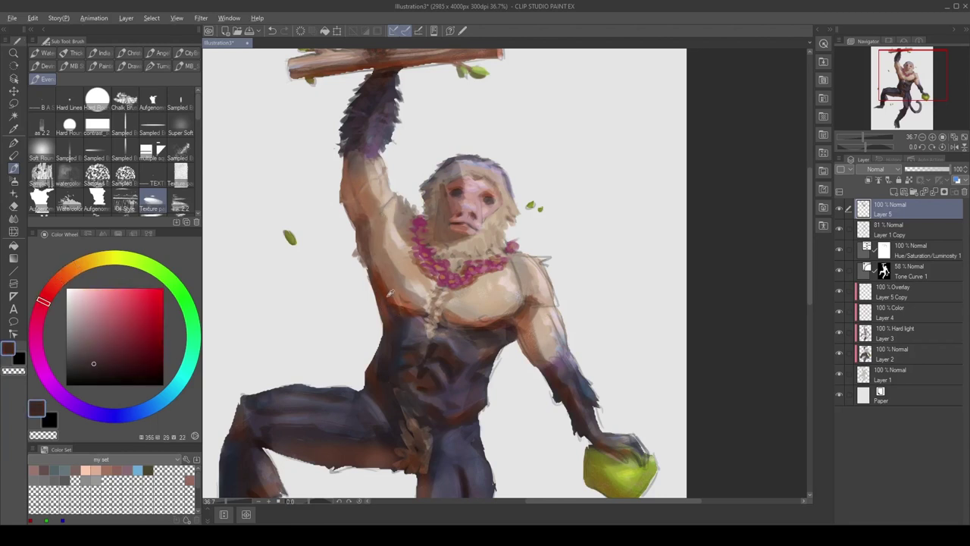
{"action": "left_click", "coordinate": [389, 293], "text": "alt"}
{"action": "left_click", "coordinate": [396, 301], "text": "alt"}
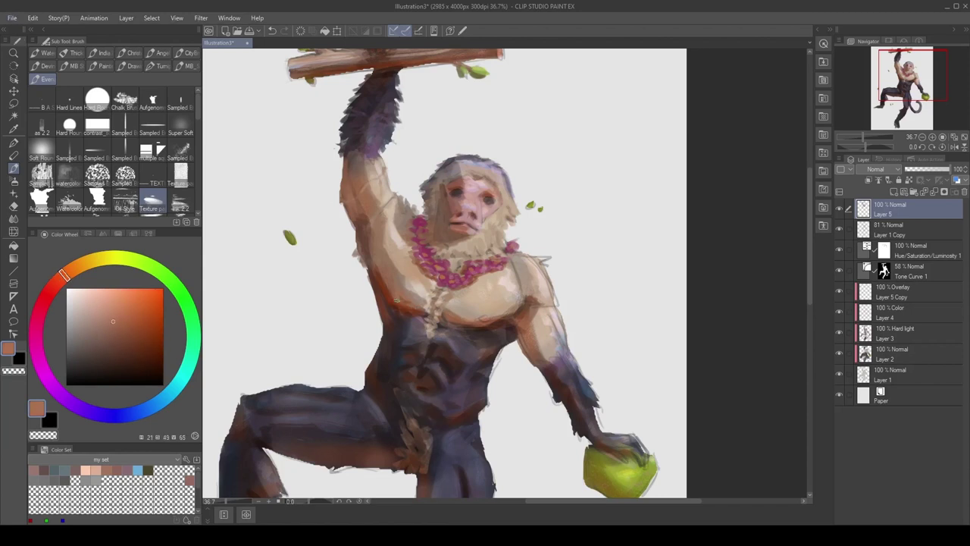
Shade the lower edge of the chest and define the nipples with sampled dark and brown tones.
{"action": "left_click", "coordinate": [413, 298], "text": "alt"}
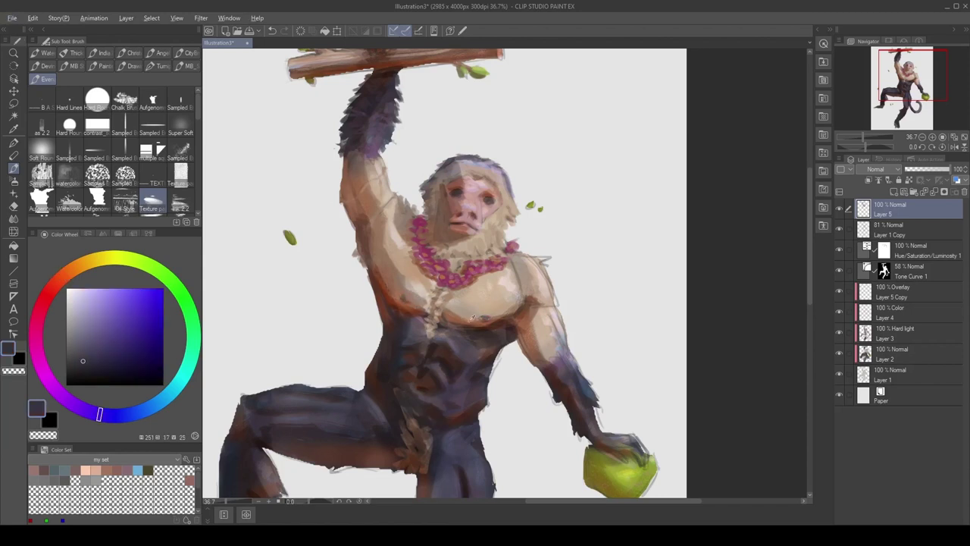
{"action": "left_click", "coordinate": [401, 314], "text": "alt"}
{"action": "left_click", "coordinate": [455, 316], "text": "alt"}
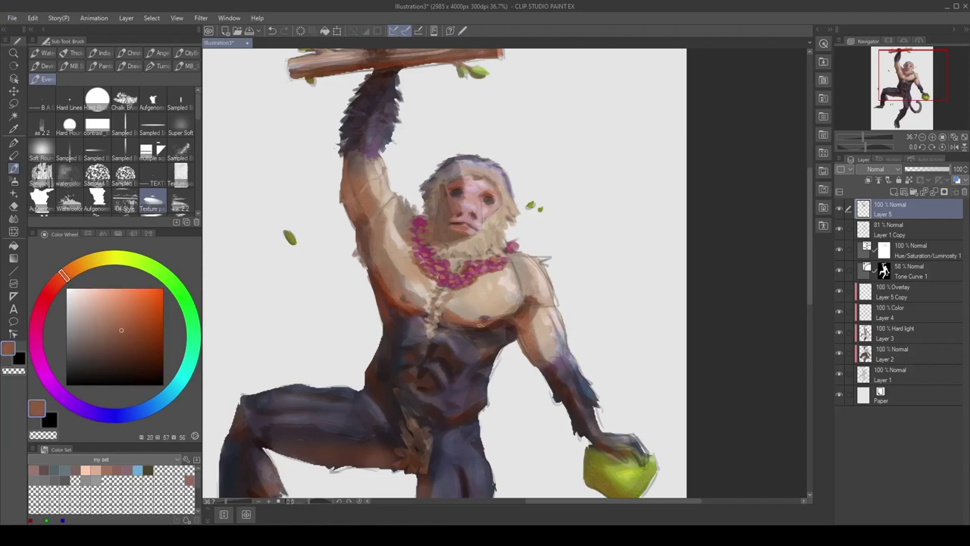
Soften the raised upper arm and shoulder with sampled tan and light skin tones.
{"action": "left_click", "coordinate": [513, 261], "text": "alt"}
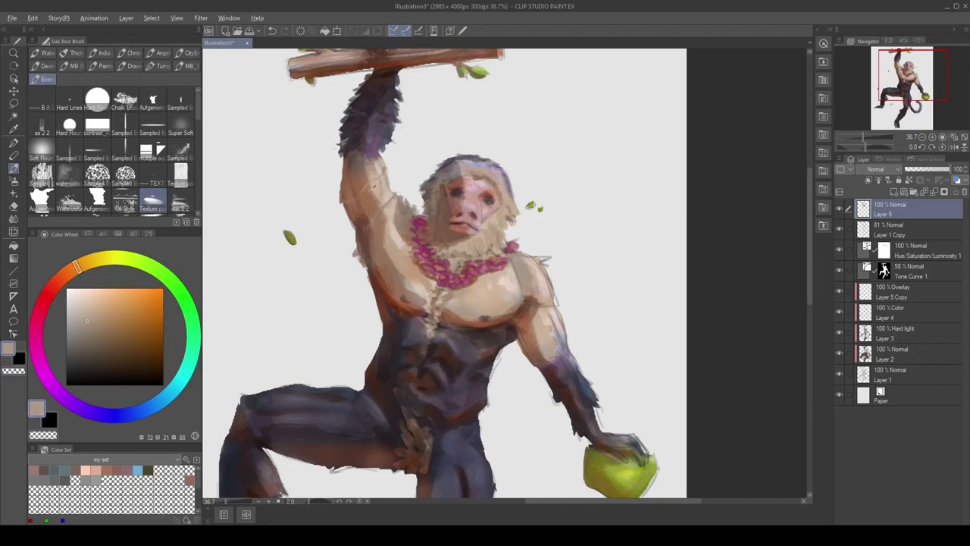
{"action": "left_click", "coordinate": [393, 205], "text": "alt"}
{"action": "left_click", "coordinate": [388, 214], "text": "alt"}
Render the upper abdomen and the end of the chest fur tuft with sampled dark brown, tan and muted purple tones.
{"action": "left_click_drag", "start_coordinate": [447, 315], "coordinate": [427, 218]}
{"action": "left_click", "coordinate": [428, 218], "text": "alt"}
{"action": "left_click", "coordinate": [414, 251], "text": "alt"}
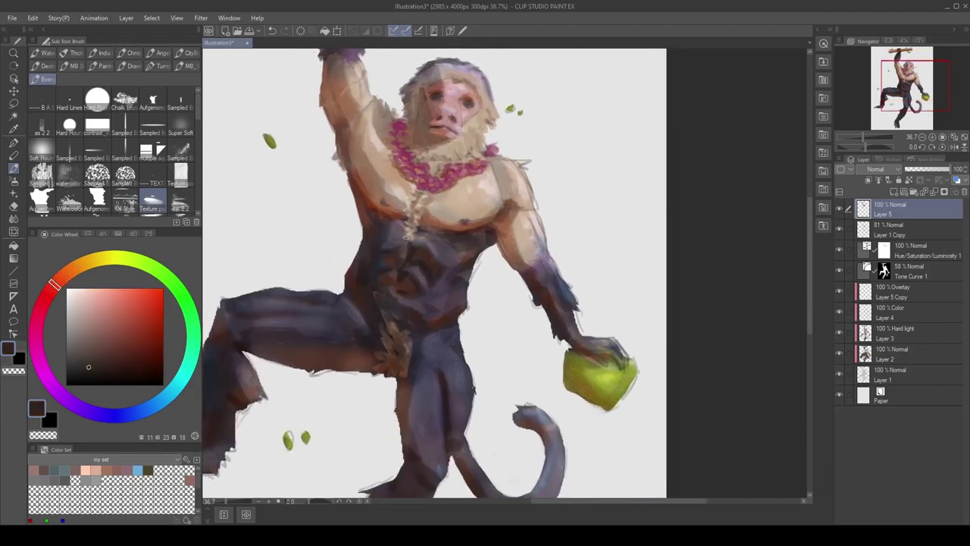
{"action": "left_click", "coordinate": [413, 229], "text": "alt"}
{"action": "left_click", "coordinate": [406, 226], "text": "alt"}
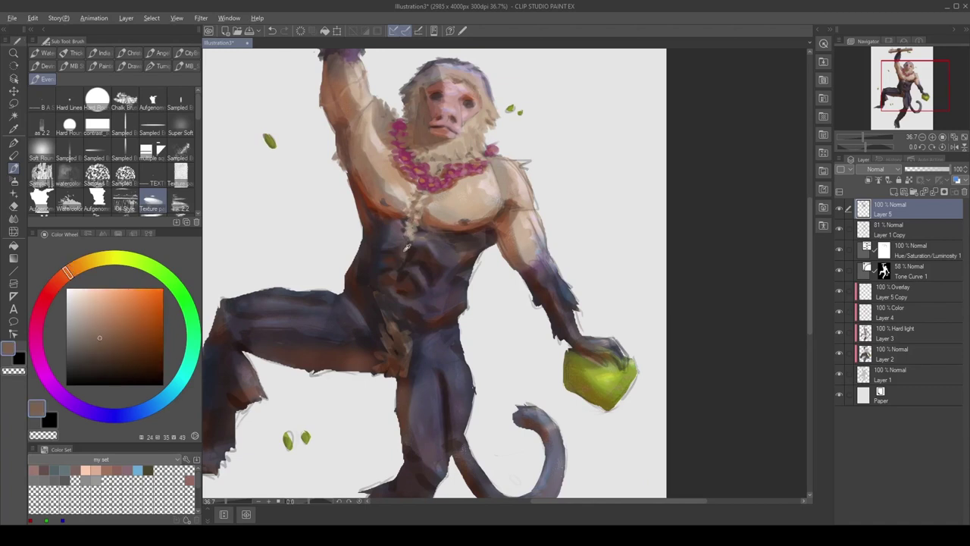
{"action": "left_click", "coordinate": [404, 251], "text": "alt"}
{"action": "left_click", "coordinate": [407, 246], "text": "alt"}
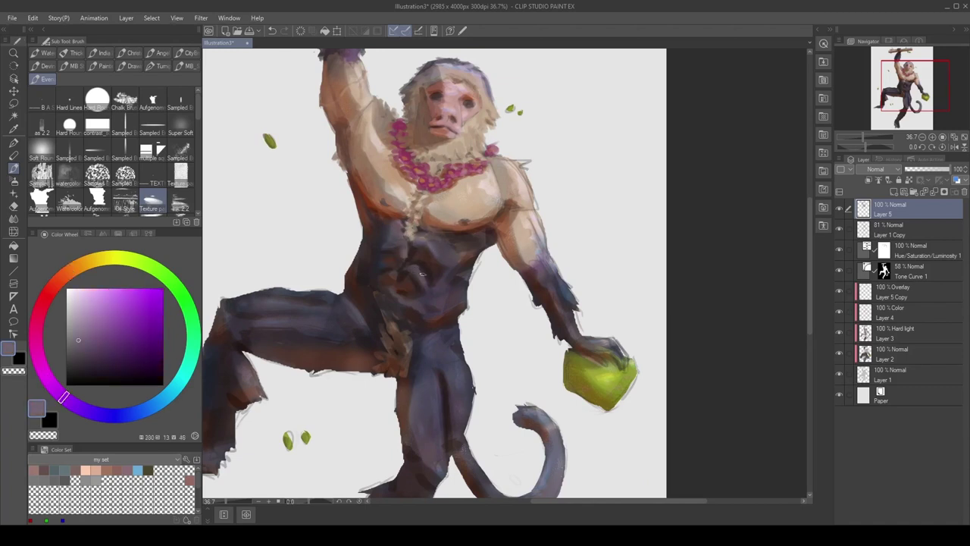
{"action": "left_click_drag", "start_coordinate": [417, 267], "coordinate": [426, 284]}
{"action": "left_click", "coordinate": [409, 291], "text": "alt"}
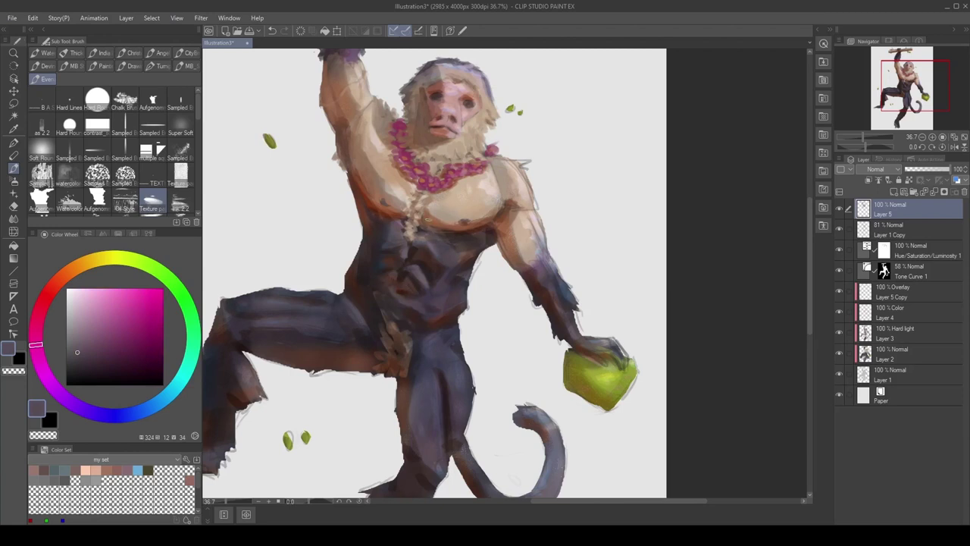
Refine the lower contour of the chest with sampled red-brown tones.
{"action": "left_click", "coordinate": [408, 212], "text": "alt"}
{"action": "left_click_drag", "start_coordinate": [427, 210], "coordinate": [452, 216]}
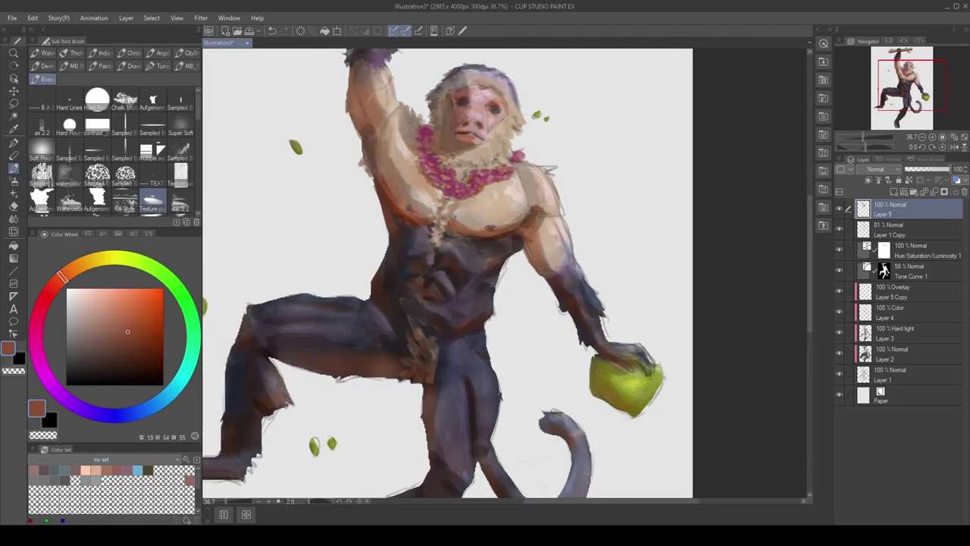
{"action": "left_click", "coordinate": [469, 226], "text": "alt"}
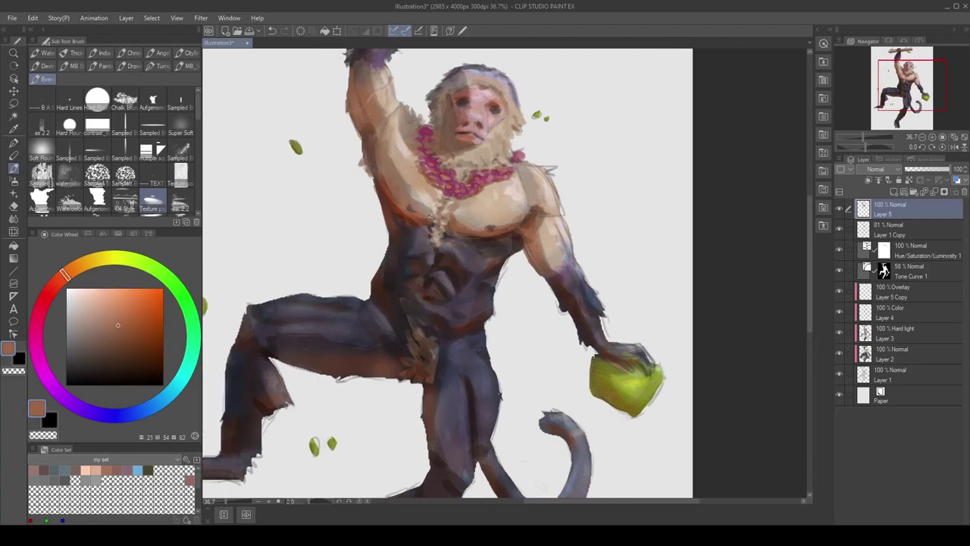
Render the side of the waist down to the hip with sampled dark browns, adding small fur tufts along its edge.
{"action": "left_click", "coordinate": [393, 234], "text": "alt"}
{"action": "left_click_drag", "start_coordinate": [390, 228], "coordinate": [385, 238]}
{"action": "left_click", "coordinate": [388, 260], "text": "alt"}
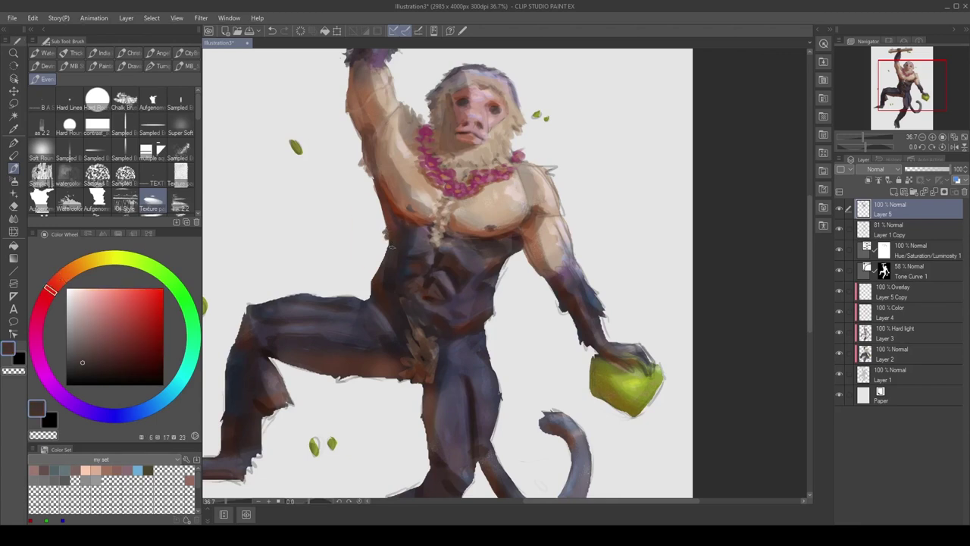
{"action": "left_click", "coordinate": [381, 279], "text": "alt"}
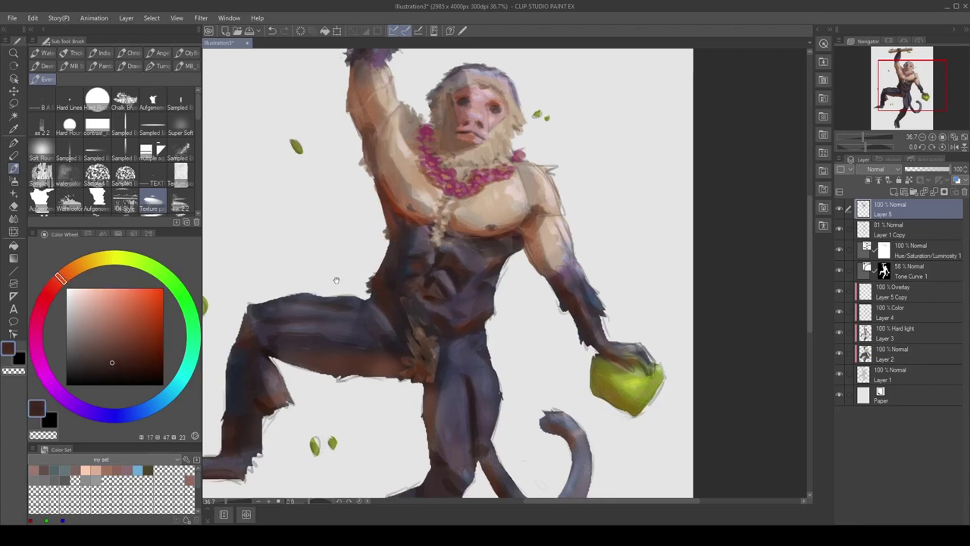
{"action": "left_click_drag", "start_coordinate": [379, 291], "coordinate": [425, 285]}
{"action": "left_click", "coordinate": [429, 306], "text": "alt"}
{"action": "left_click", "coordinate": [416, 290], "text": "alt"}
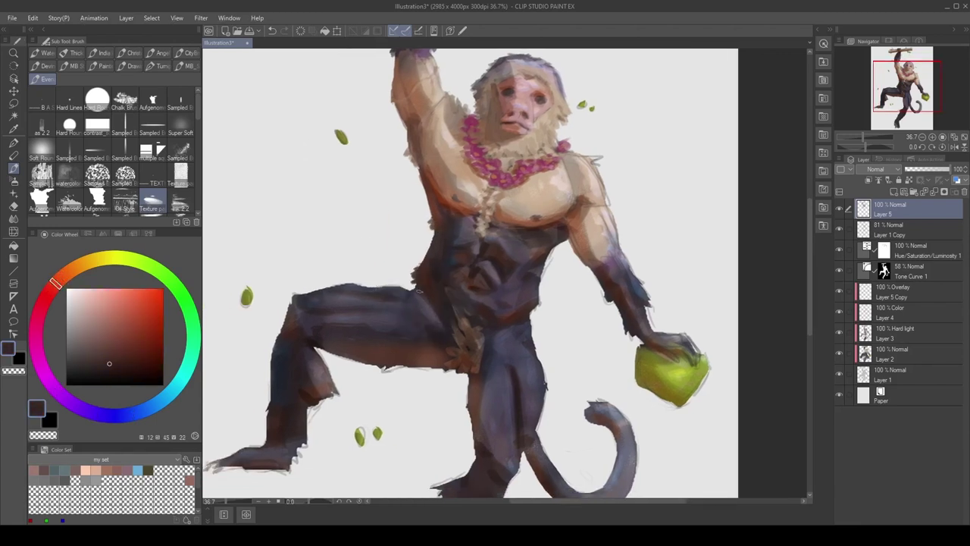
Repaint the fur tuft at the groin with sampled tan, shaping it with dark blue and brown tones.
{"action": "left_click", "coordinate": [450, 173], "text": "alt"}
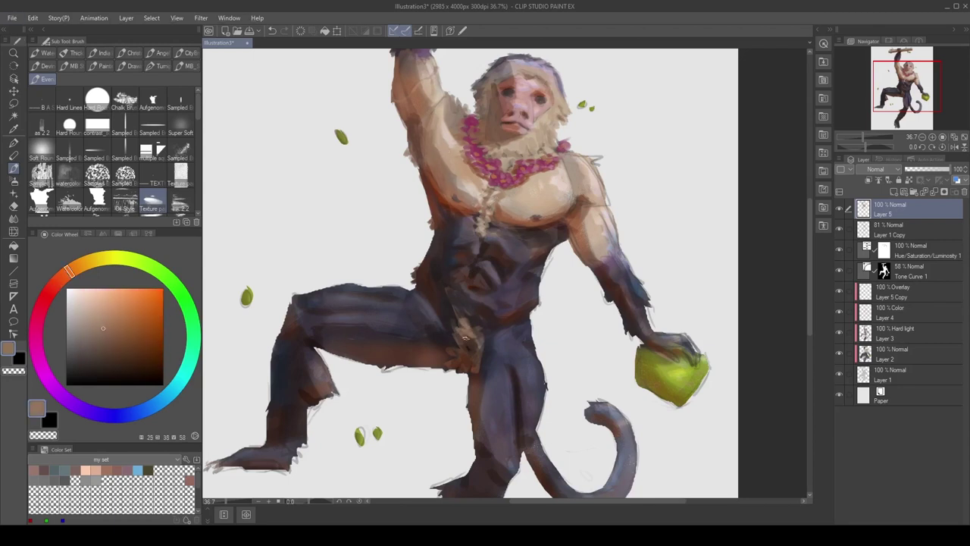
{"action": "left_click", "coordinate": [476, 387], "text": "alt"}
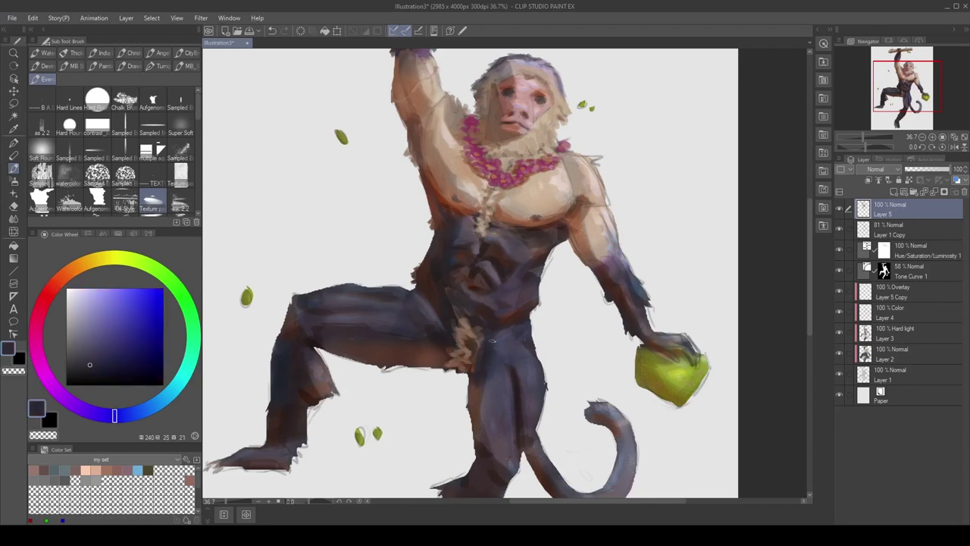
{"action": "left_click", "coordinate": [496, 310], "text": "alt"}
{"action": "left_click", "coordinate": [468, 345], "text": "alt"}
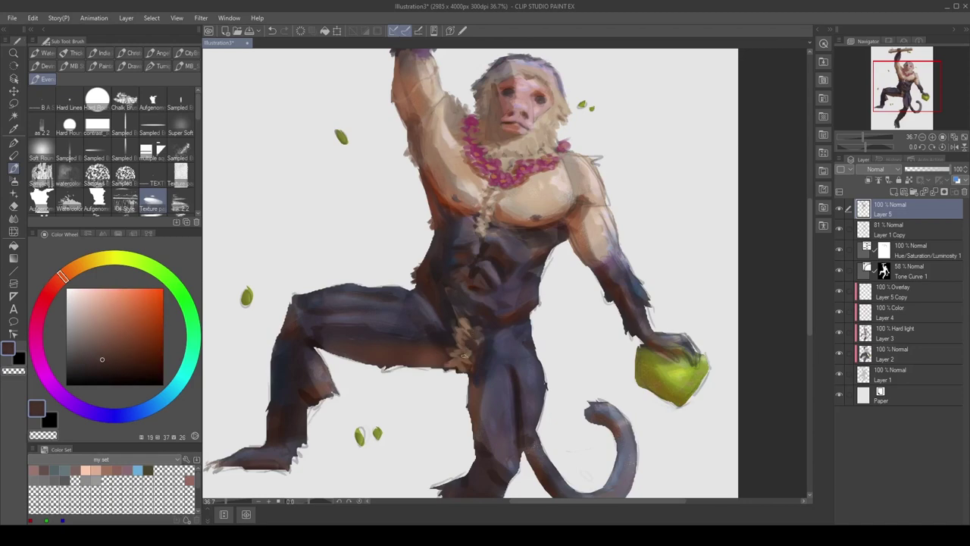
Paint the shoulder of the lowered arm with sampled beige and light pink tones, adding fur tufts over the sketch lines.
{"action": "scroll", "coordinate": [487, 298], "scroll_direction": "down", "scroll_amount": 3}
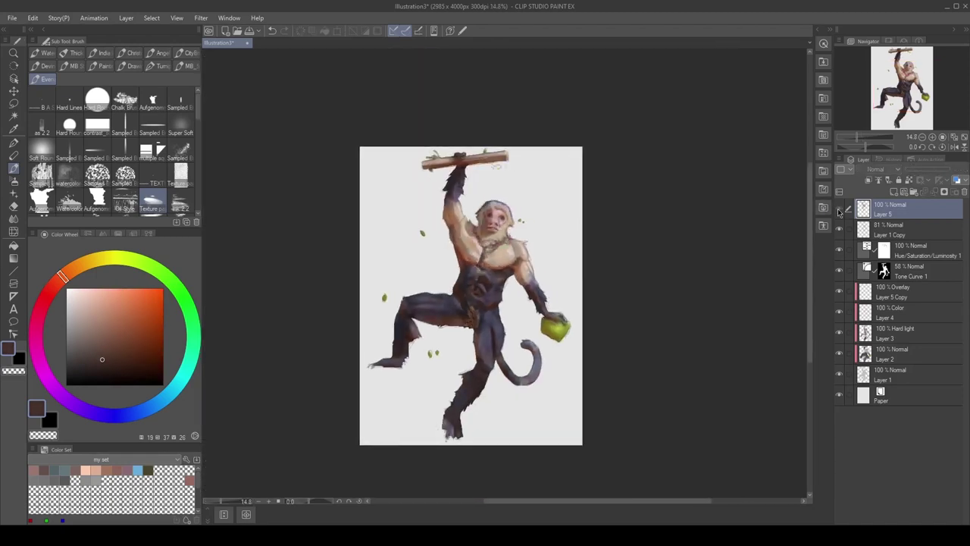
{"action": "scroll", "coordinate": [493, 218], "scroll_direction": "up", "scroll_amount": 3}
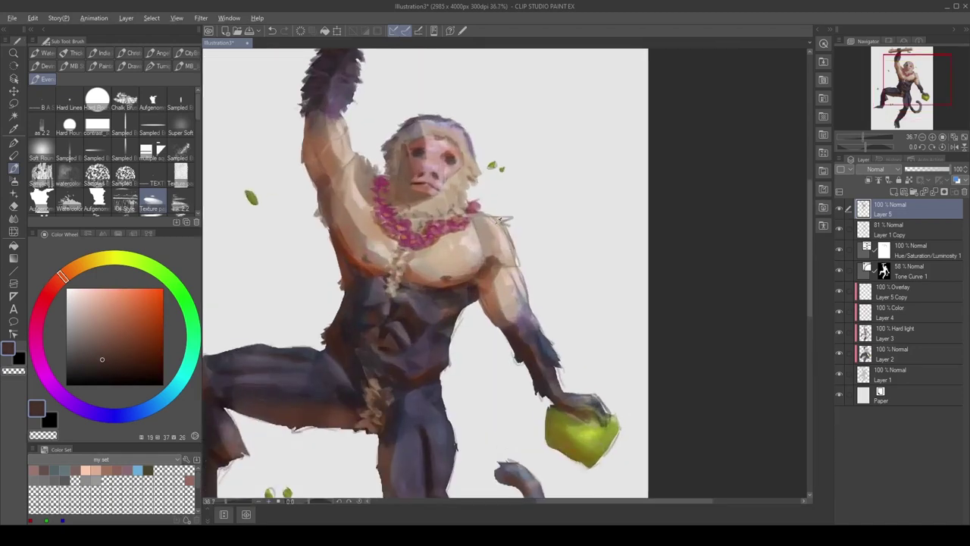
{"action": "left_click", "coordinate": [508, 222], "text": "alt"}
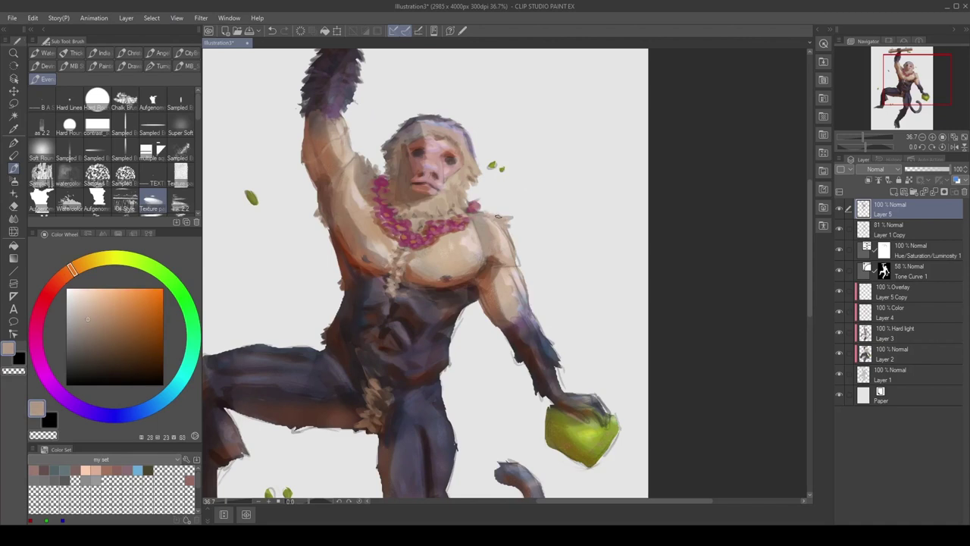
{"action": "left_click", "coordinate": [508, 217], "text": "alt"}
{"action": "key", "text": "e"}
{"action": "key", "text": "b"}
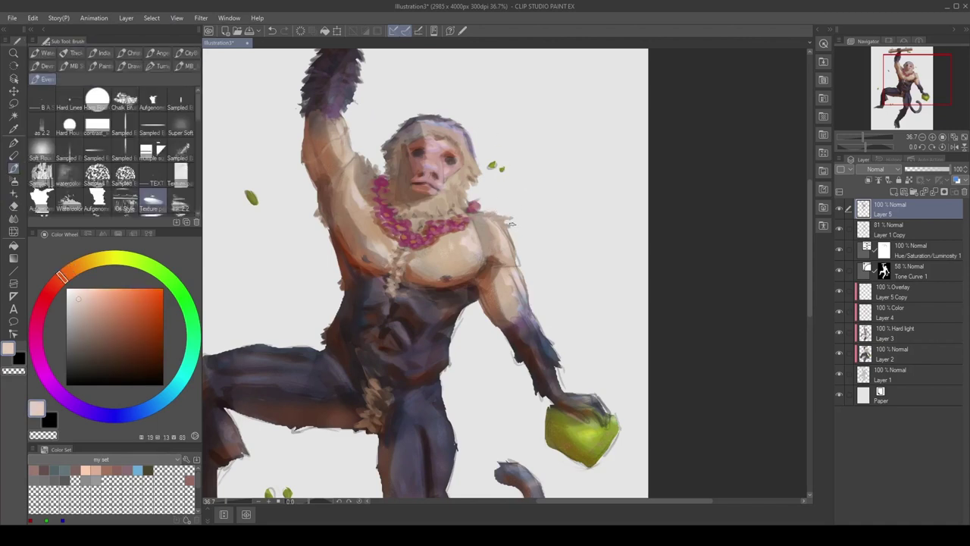
{"action": "left_click", "coordinate": [500, 212], "text": "alt"}
{"action": "left_click", "coordinate": [508, 236], "text": "alt"}
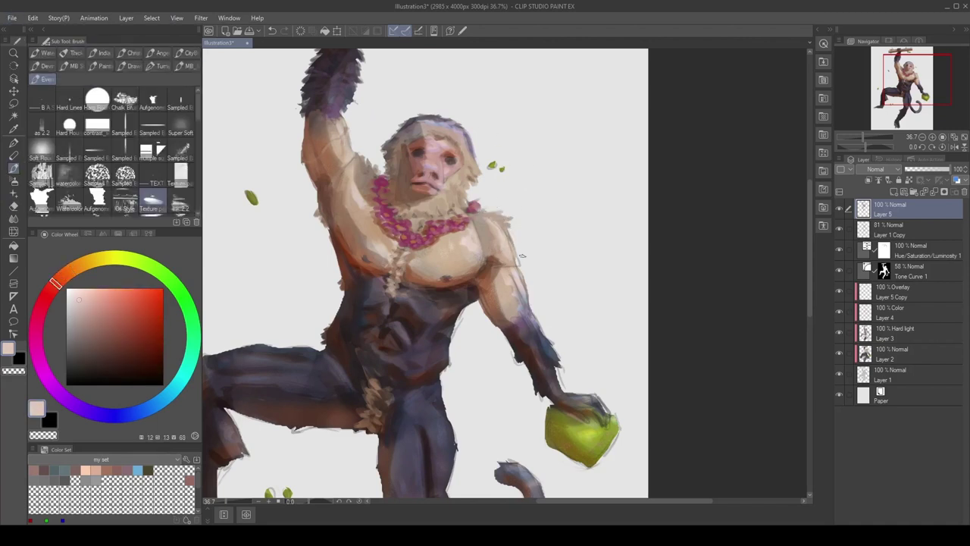
{"action": "left_click", "coordinate": [519, 255], "text": "alt"}
Brighten the outer side of the lowered upper arm with sampled light skin tones and save the illustration.
{"action": "left_click_drag", "start_coordinate": [482, 225], "coordinate": [438, 208]}
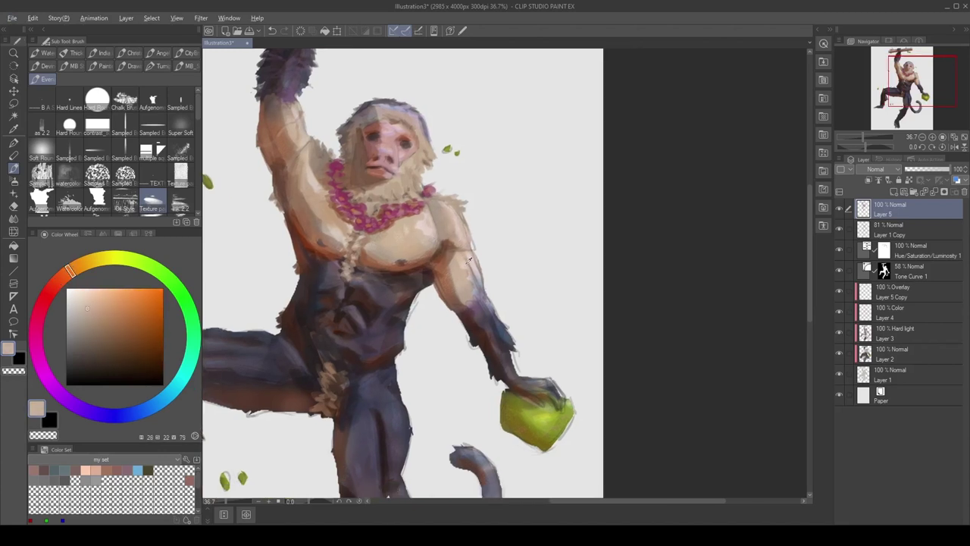
{"action": "left_click", "coordinate": [478, 291], "text": "alt"}
{"action": "left_click", "coordinate": [472, 266], "text": "alt"}
{"action": "key", "text": "ctrl+s"}
{"action": "left_click", "coordinate": [475, 262], "text": "alt"}
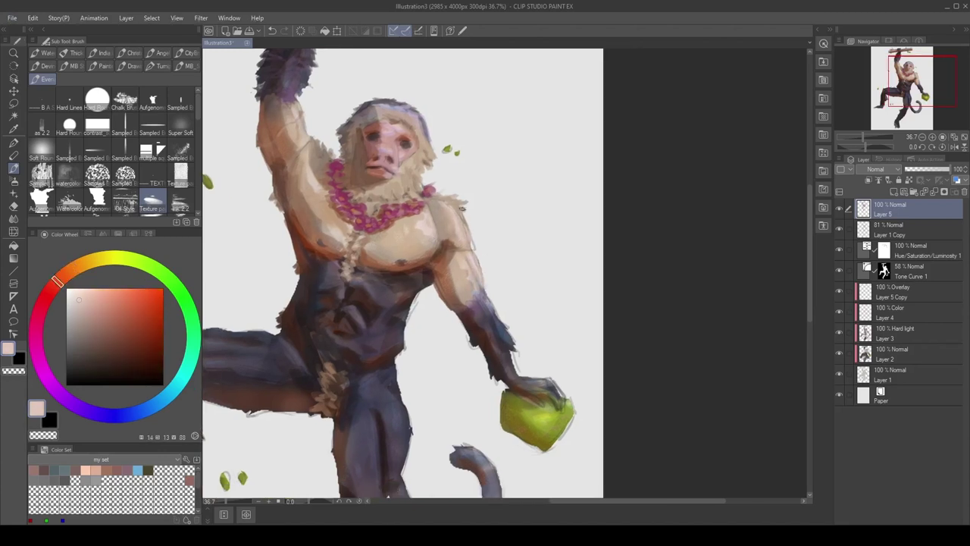
{"action": "left_click", "coordinate": [476, 260], "text": "alt"}
{"action": "left_click_drag", "start_coordinate": [464, 277], "coordinate": [446, 295]}
{"action": "key", "text": "ctrl+z"}
Reduce the brush size and paint fine crease lines above the elbow of the lowered arm with sampled brown and skin tones.
{"action": "key", "text": "["}
{"action": "key", "text": "["}
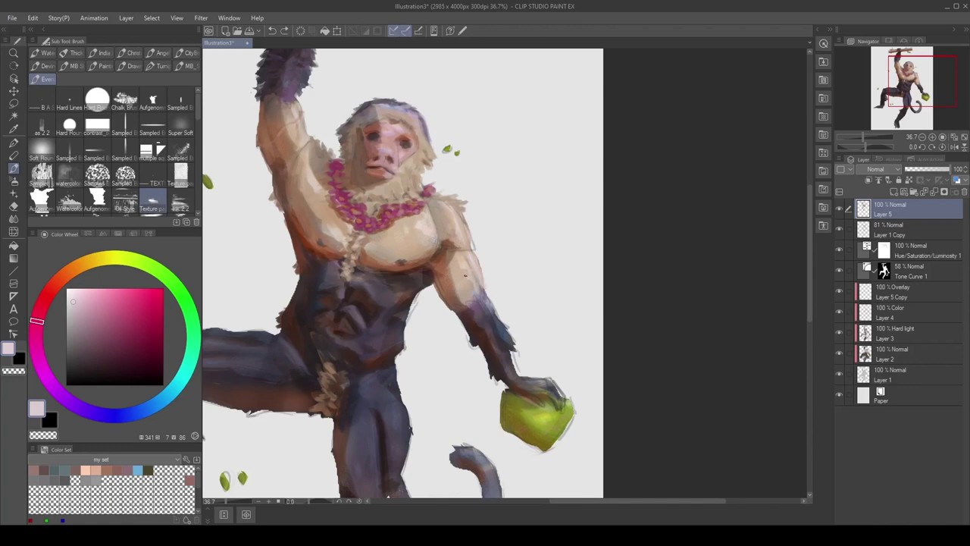
{"action": "left_click", "coordinate": [463, 289], "text": "alt"}
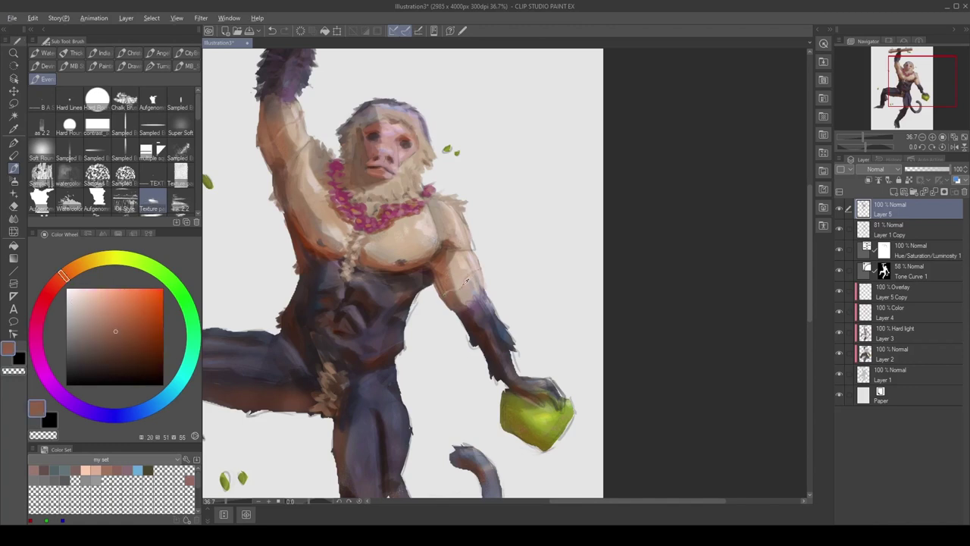
{"action": "left_click", "coordinate": [466, 283], "text": "alt"}
{"action": "mouse_move", "coordinate": [465, 304]}
{"action": "left_mouse_down"}
{"action": "mouse_move", "coordinate": [458, 307]}
{"action": "mouse_move", "coordinate": [498, 236]}
{"action": "mouse_move", "coordinate": [456, 273]}
{"action": "left_mouse_up"}
{"action": "left_click", "coordinate": [459, 298], "text": "alt"}
Add fur tufts along both edges of the lowered forearm with sampled dark red, purple and blue-grey tones.
{"action": "left_click", "coordinate": [495, 306], "text": "alt"}
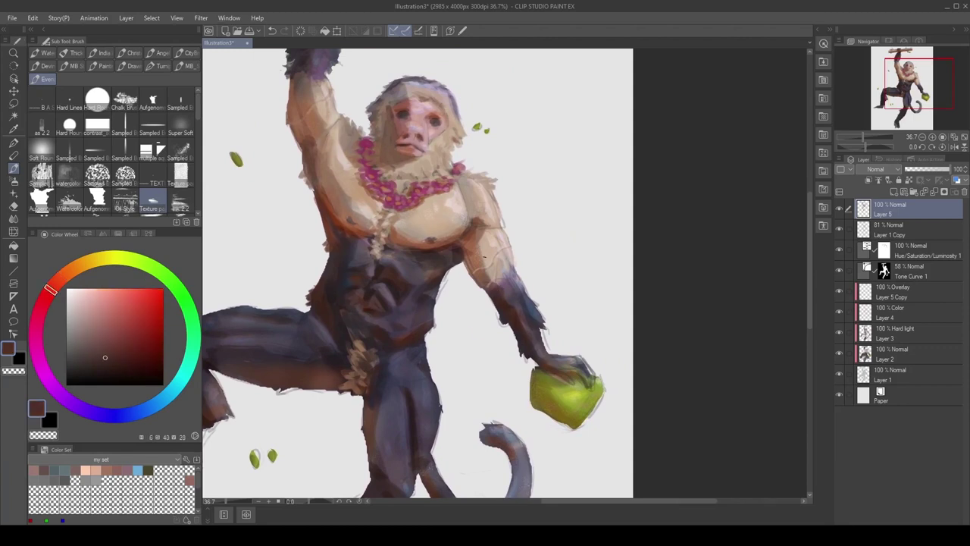
{"action": "left_click", "coordinate": [496, 299], "text": "alt"}
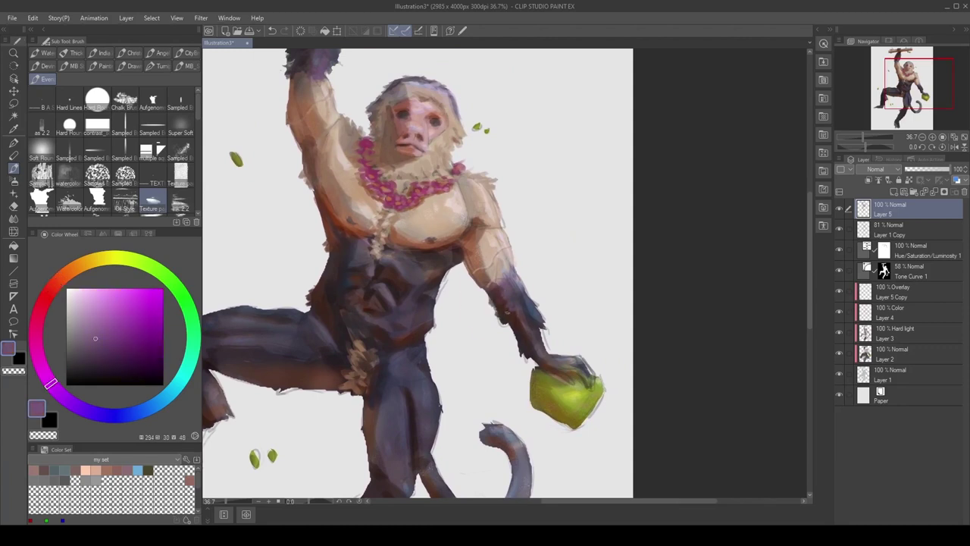
{"action": "left_click", "coordinate": [530, 299], "text": "alt"}
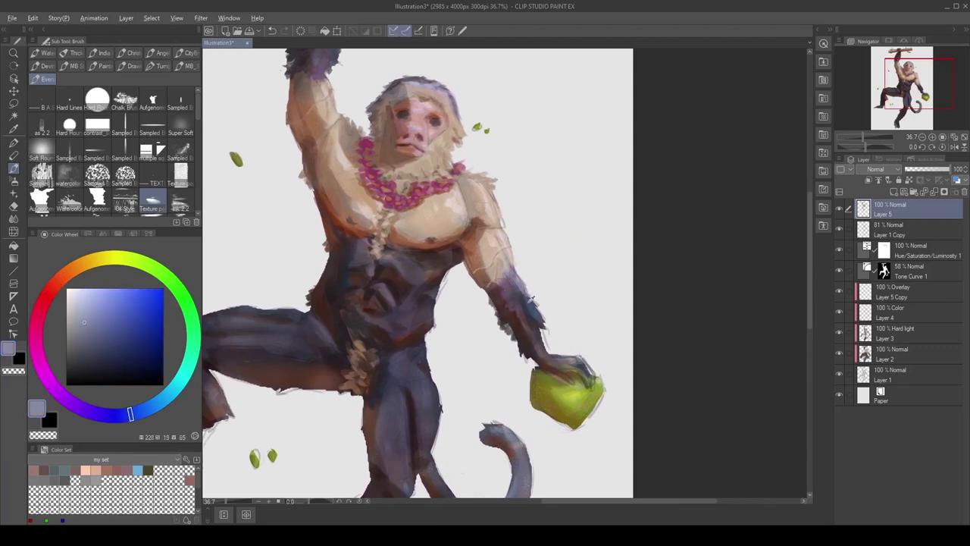
{"action": "left_click", "coordinate": [534, 309], "text": "alt"}
{"action": "left_click_drag", "start_coordinate": [541, 315], "coordinate": [548, 343]}
{"action": "left_click", "coordinate": [538, 326], "text": "alt"}
Blend the interior of the lowered forearm with sampled purple and dark plum tones.
{"action": "left_click", "coordinate": [525, 315], "text": "alt"}
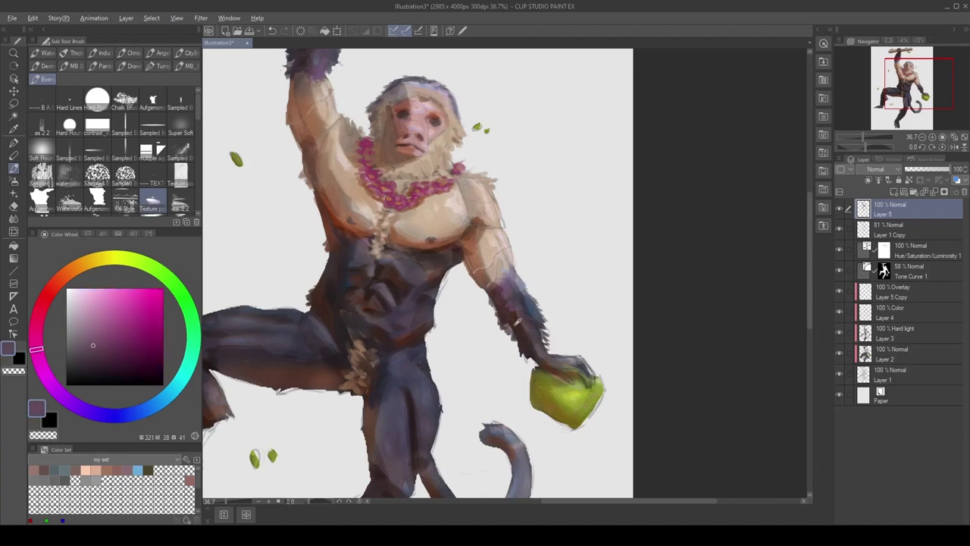
{"action": "left_click", "coordinate": [517, 324], "text": "alt"}
{"action": "left_click", "coordinate": [518, 306], "text": "alt"}
{"action": "left_click", "coordinate": [519, 330], "text": "alt"}
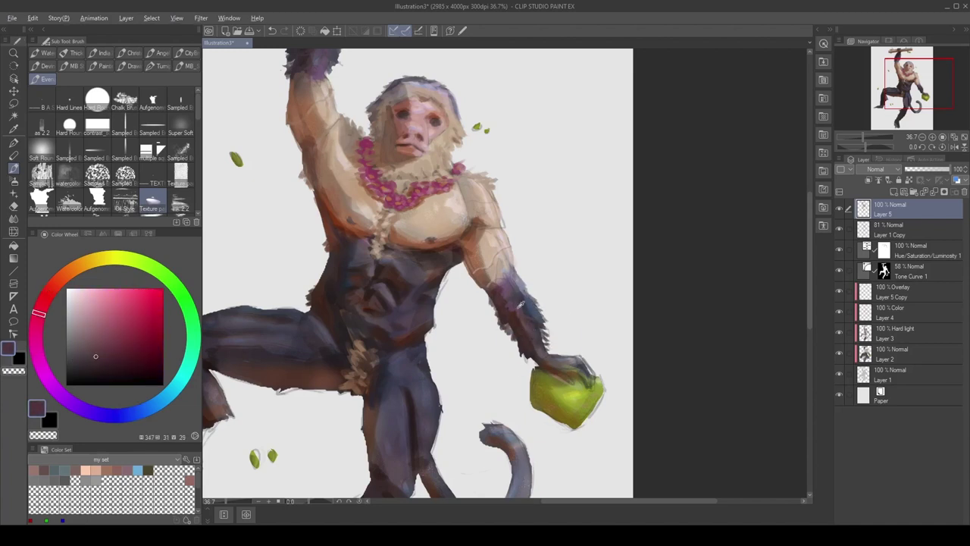
{"action": "left_click", "coordinate": [520, 304], "text": "alt"}
Blend the lowered upper arm from the armpit to the purple elbow fur with sampled brown, skin and purple tones.
{"action": "scroll", "coordinate": [541, 277], "scroll_direction": "down", "scroll_amount": 5}
{"action": "scroll", "coordinate": [599, 258], "scroll_direction": "up", "scroll_amount": 7}
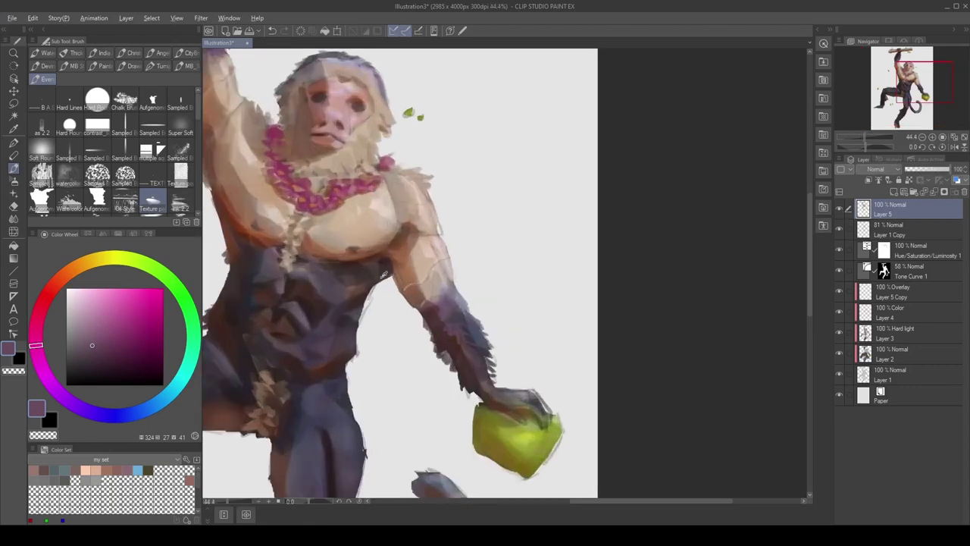
{"action": "left_click", "coordinate": [404, 255], "text": "alt"}
{"action": "left_click", "coordinate": [393, 239], "text": "alt"}
{"action": "left_click", "coordinate": [422, 250], "text": "alt"}
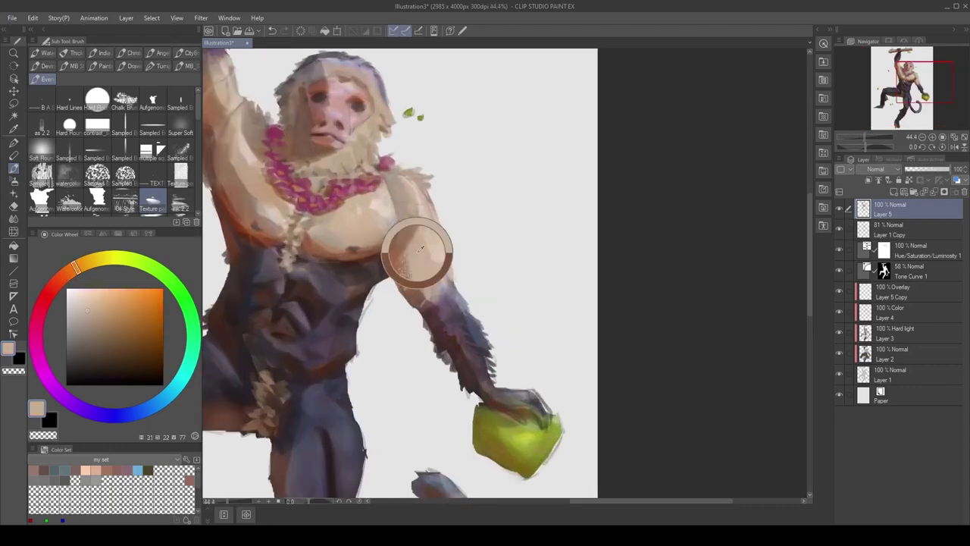
{"action": "left_click", "coordinate": [406, 279], "text": "alt"}
{"action": "left_click", "coordinate": [443, 301], "text": "alt"}
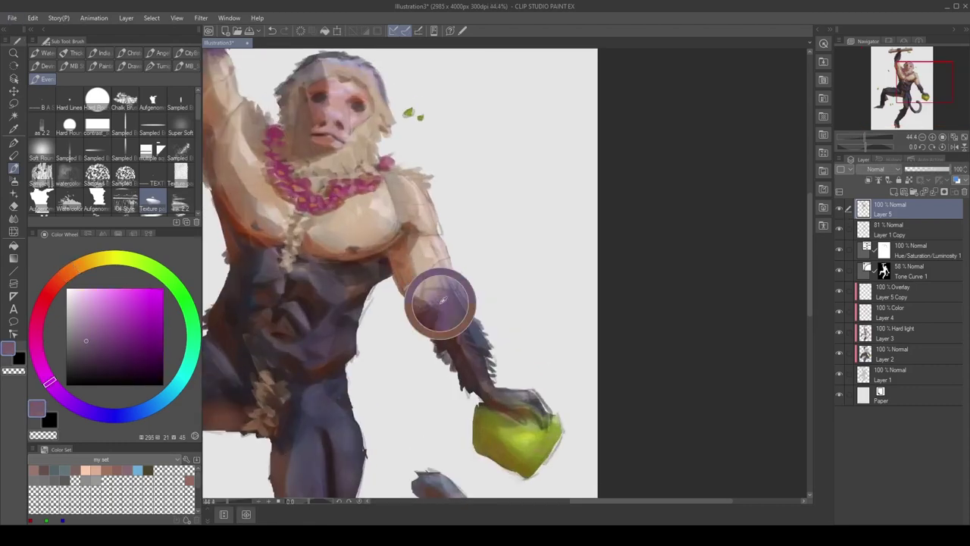
Blend the raised arm around the elbow with sampled brown and skin tones.
{"action": "left_click_drag", "start_coordinate": [428, 307], "coordinate": [612, 422]}
{"action": "left_click", "coordinate": [395, 164], "text": "alt"}
{"action": "left_click", "coordinate": [375, 167], "text": "alt"}
{"action": "left_click", "coordinate": [374, 193], "text": "alt"}
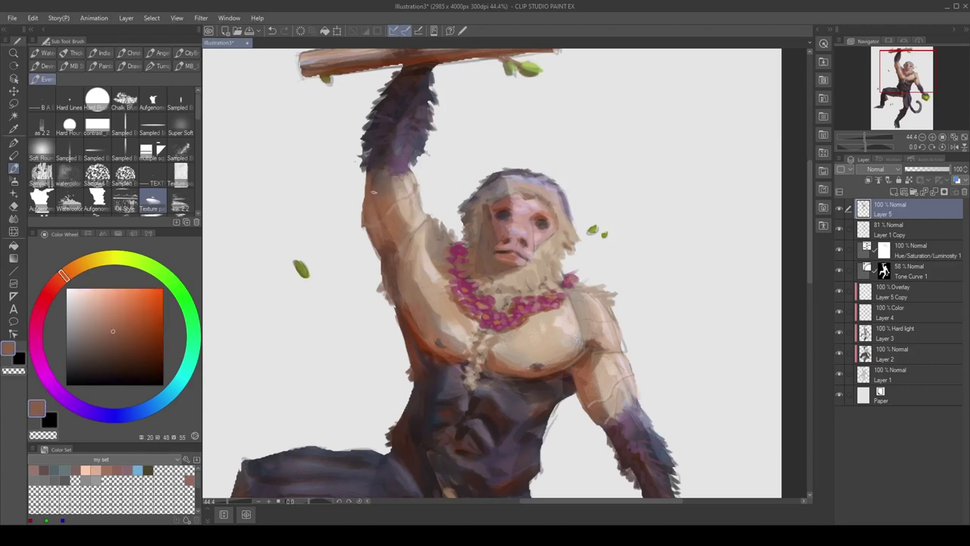
{"action": "left_click", "coordinate": [391, 234], "text": "alt"}
Rework the underside of the raised thigh with sampled dark and red-brown tones.
{"action": "left_click_drag", "start_coordinate": [409, 440], "coordinate": [389, 166]}
{"action": "left_click", "coordinate": [363, 268], "text": "alt"}
{"action": "key", "text": "ctrl+z"}
{"action": "mouse_move", "coordinate": [354, 273]}
{"action": "left_mouse_down"}
{"action": "mouse_move", "coordinate": [398, 275]}
{"action": "mouse_move", "coordinate": [344, 274]}
{"action": "left_mouse_up"}
{"action": "left_click", "coordinate": [382, 264], "text": "alt"}
{"action": "left_click", "coordinate": [375, 266], "text": "alt"}
{"action": "left_click", "coordinate": [332, 261], "text": "alt"}
Rework the calf of the raised leg with sampled mauve and red-brown tones.
{"action": "left_click_drag", "start_coordinate": [306, 210], "coordinate": [433, 232]}
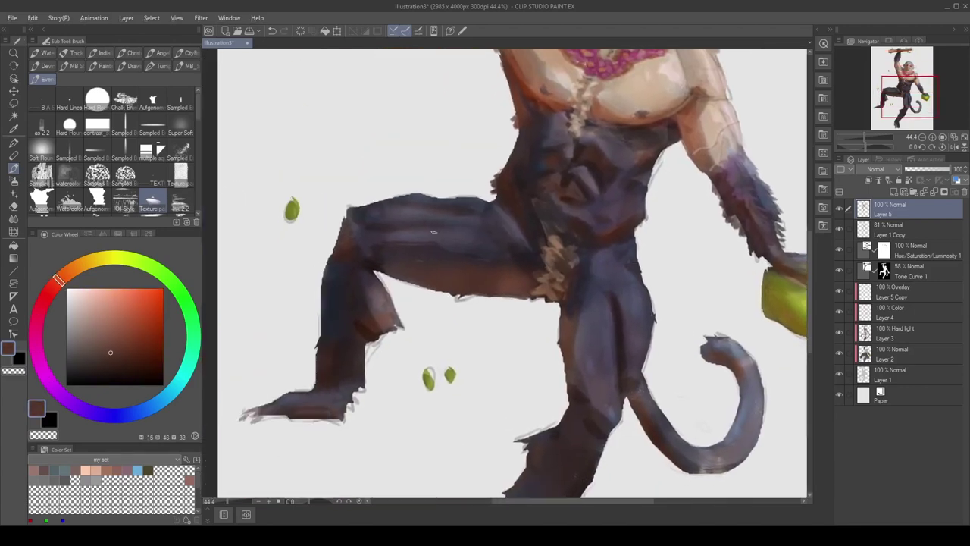
{"action": "left_click", "coordinate": [379, 267], "text": "alt"}
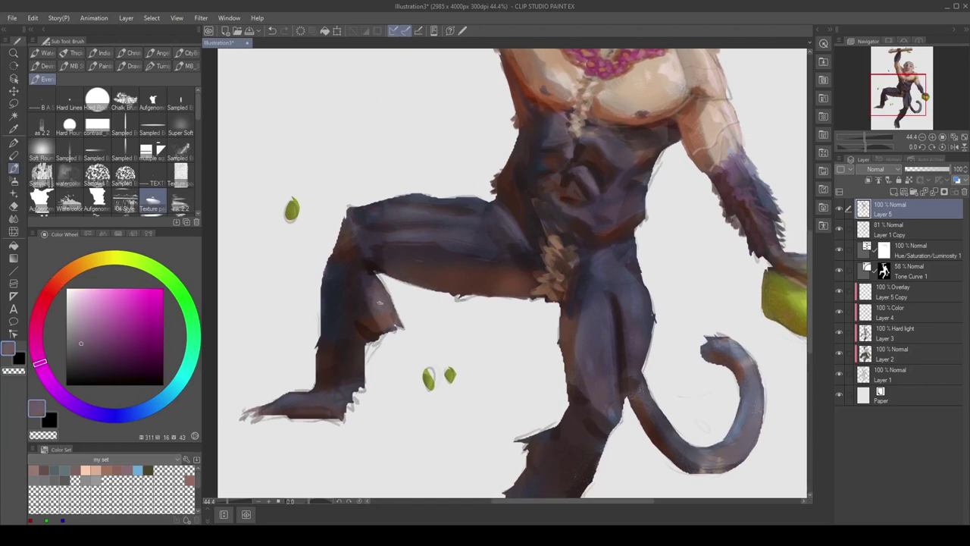
{"action": "left_click", "coordinate": [387, 320], "text": "alt"}
{"action": "mouse_move", "coordinate": [388, 320]}
{"action": "left_mouse_down"}
{"action": "mouse_move", "coordinate": [395, 332]}
{"action": "mouse_move", "coordinate": [402, 324]}
{"action": "left_mouse_up"}
{"action": "left_click", "coordinate": [384, 306], "text": "alt"}
{"action": "left_click", "coordinate": [385, 321], "text": "alt"}
{"action": "scroll", "coordinate": [316, 374], "scroll_direction": "down", "scroll_amount": 3}
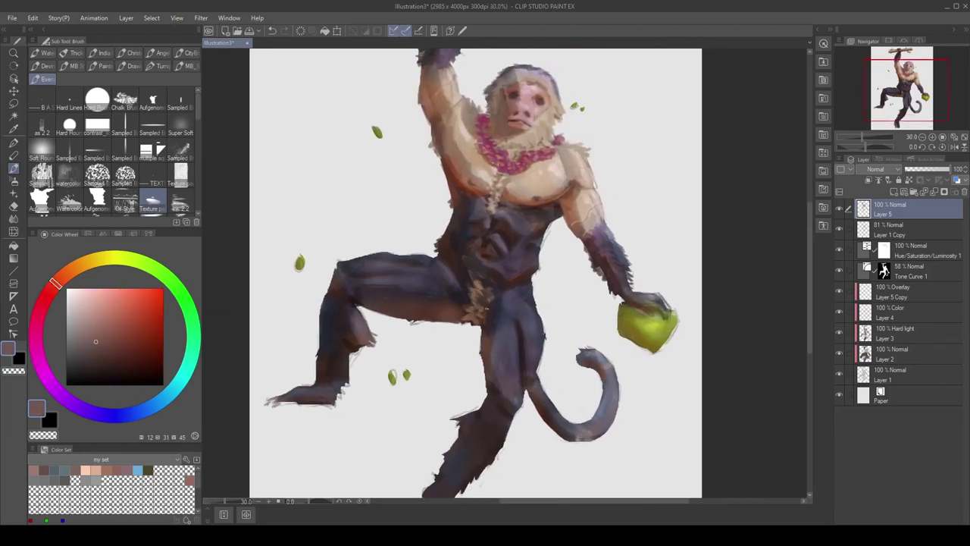
Blend the knee and shin of the raised leg with sampled dark blue-grey tones.
{"action": "scroll", "coordinate": [399, 221], "scroll_direction": "down", "scroll_amount": 1}
{"action": "left_click", "coordinate": [409, 220], "text": "alt"}
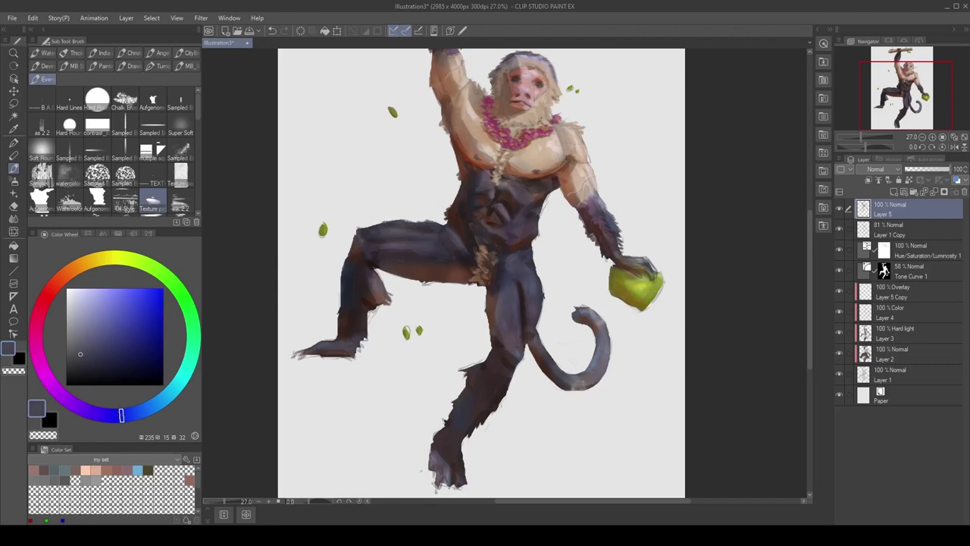
{"action": "left_click", "coordinate": [362, 238], "text": "alt"}
{"action": "mouse_move", "coordinate": [374, 232]}
{"action": "left_mouse_down"}
{"action": "mouse_move", "coordinate": [384, 222]}
{"action": "mouse_move", "coordinate": [361, 240]}
{"action": "mouse_move", "coordinate": [363, 278]}
{"action": "mouse_move", "coordinate": [341, 308]}
{"action": "left_mouse_up"}
{"action": "left_click", "coordinate": [361, 266], "text": "alt"}
{"action": "left_click", "coordinate": [359, 271], "text": "alt"}
{"action": "left_click", "coordinate": [348, 274], "text": "alt"}
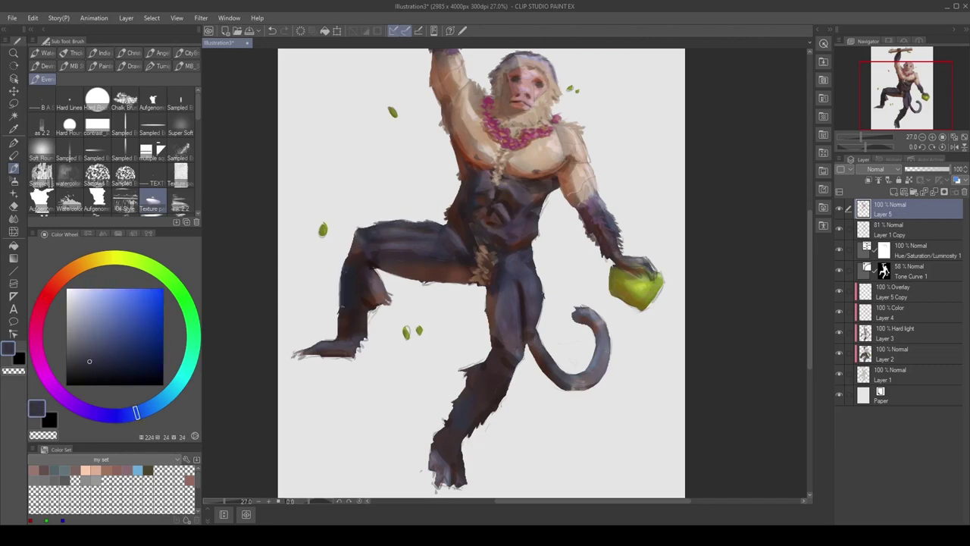
Refine the ankle, foot and toes of the raised leg with sampled dark red-brown and slate blue tones.
{"action": "left_click", "coordinate": [341, 304], "text": "alt"}
{"action": "left_click", "coordinate": [330, 343], "text": "alt"}
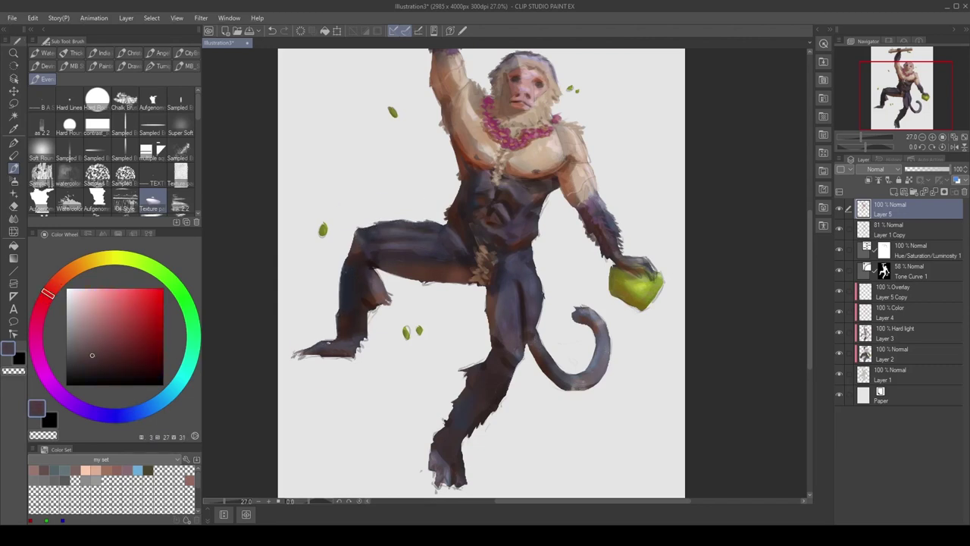
{"action": "left_click", "coordinate": [318, 345], "text": "alt"}
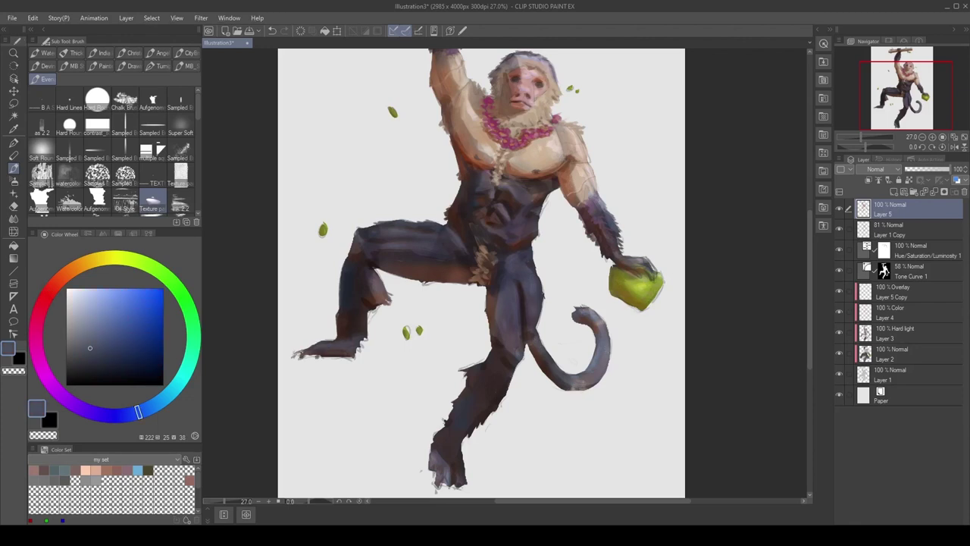
{"action": "left_click_drag", "start_coordinate": [302, 350], "coordinate": [296, 354]}
{"action": "left_click_drag", "start_coordinate": [326, 356], "coordinate": [316, 327]}
Paint the toes, ankle and front shin fur of the hanging leg with sampled dark tones.
{"action": "left_click_drag", "start_coordinate": [428, 458], "coordinate": [426, 461]}
{"action": "mouse_move", "coordinate": [434, 456]}
{"action": "left_mouse_down"}
{"action": "mouse_move", "coordinate": [441, 442]}
{"action": "mouse_move", "coordinate": [426, 423]}
{"action": "mouse_move", "coordinate": [425, 435]}
{"action": "left_mouse_up"}
{"action": "left_click", "coordinate": [447, 440], "text": "alt"}
{"action": "left_click", "coordinate": [435, 429], "text": "alt"}
{"action": "left_click", "coordinate": [442, 386], "text": "alt"}
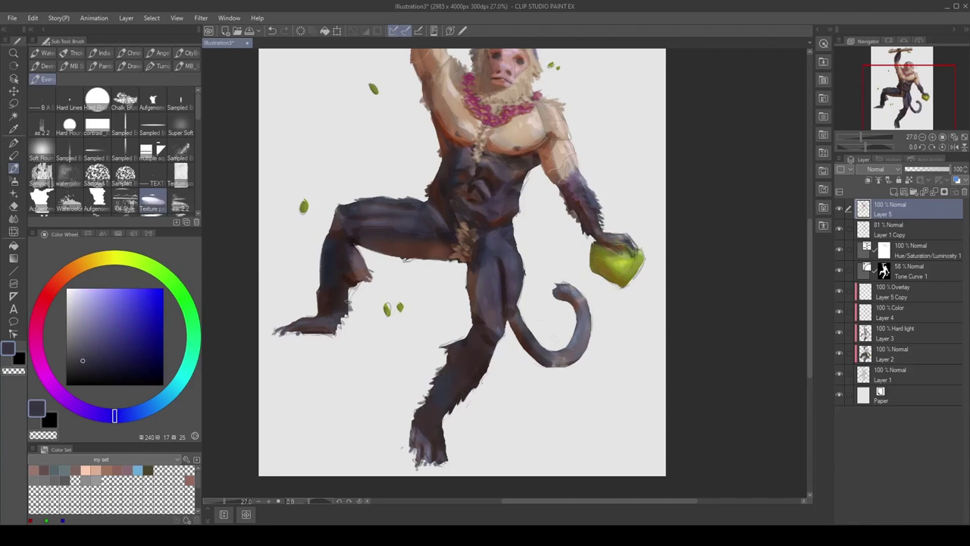
Add dark fur strokes along the raised calf and the back edge of the hanging lower leg.
{"action": "left_click", "coordinate": [315, 280], "text": "alt"}
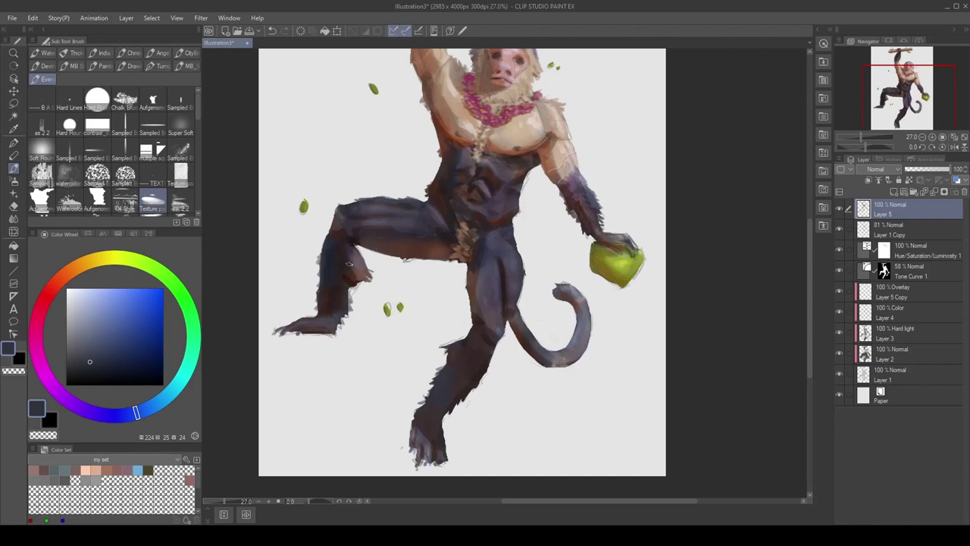
{"action": "left_click_drag", "start_coordinate": [445, 417], "coordinate": [479, 387]}
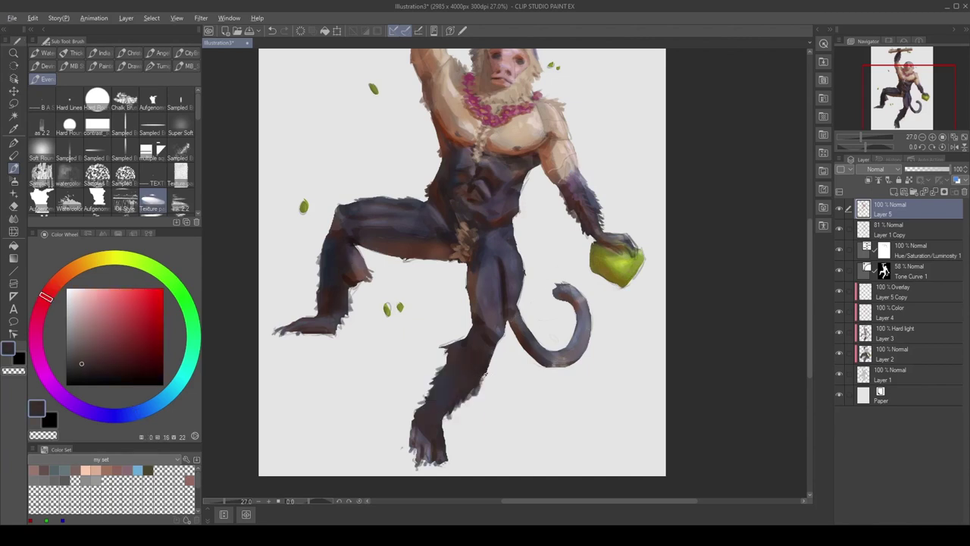
{"action": "left_click", "coordinate": [462, 370], "text": "alt"}
{"action": "left_click", "coordinate": [348, 280], "text": "alt"}
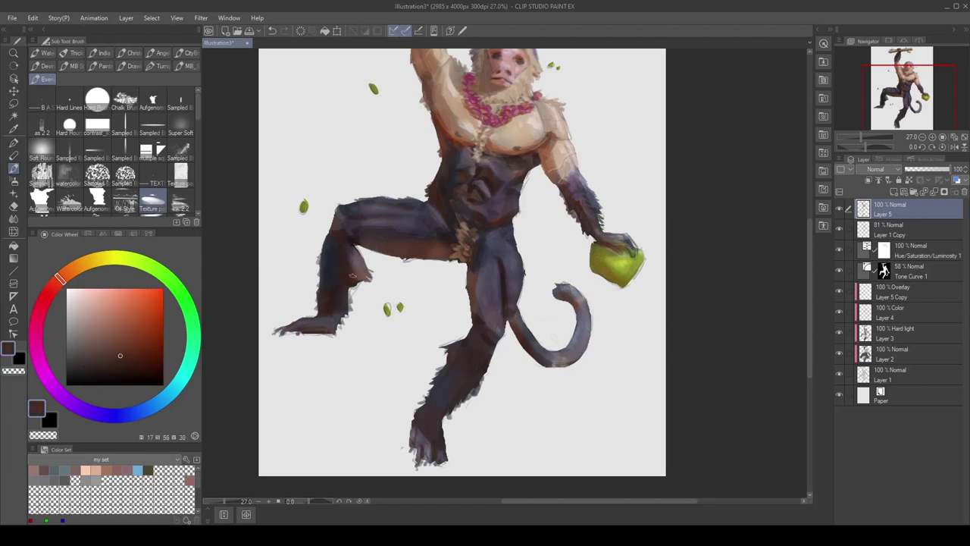
Blend the hanging leg's thigh and knee with sampled plum and blue-grey tones, roughening the outer edge into fur.
{"action": "left_click", "coordinate": [471, 285], "text": "alt"}
{"action": "left_click", "coordinate": [476, 314], "text": "alt"}
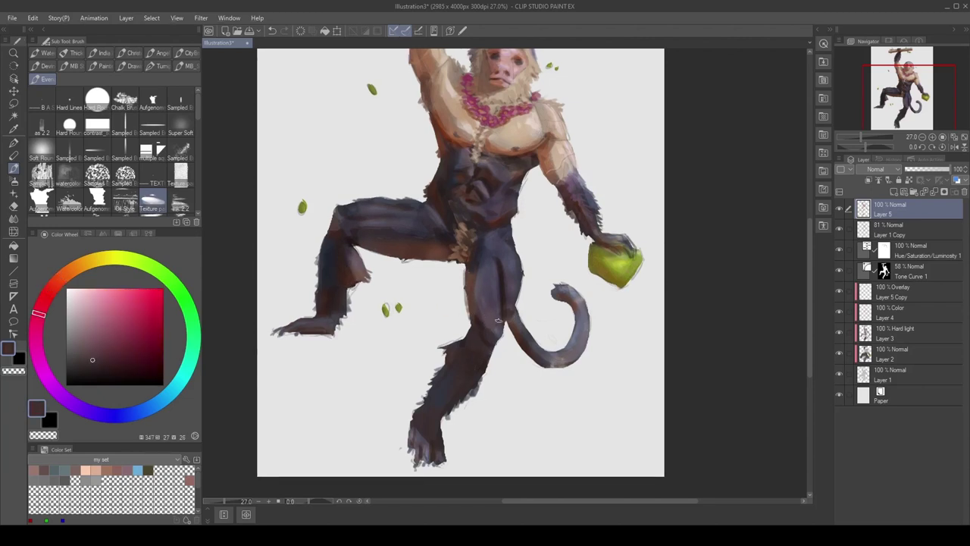
{"action": "left_click", "coordinate": [510, 285], "text": "alt"}
{"action": "left_click", "coordinate": [512, 297], "text": "alt"}
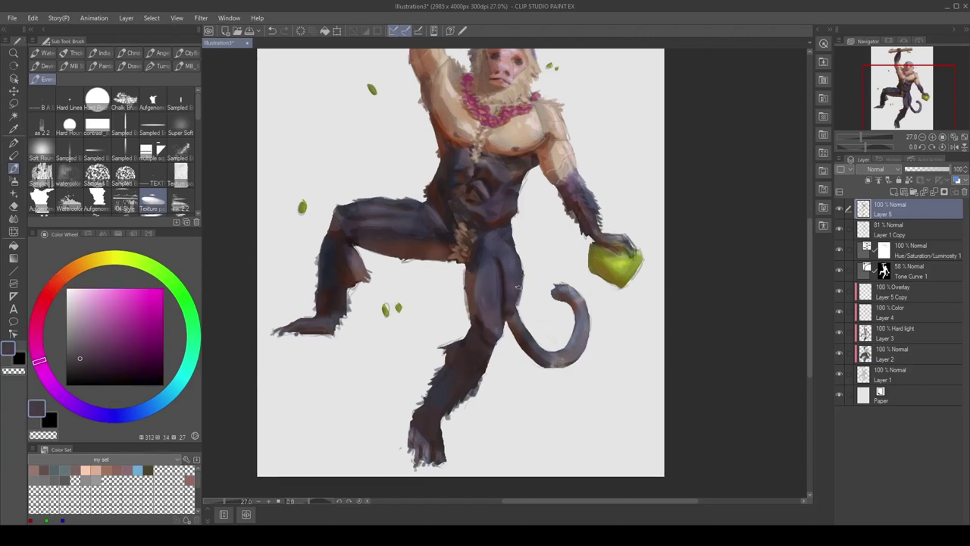
{"action": "left_click", "coordinate": [520, 270], "text": "alt"}
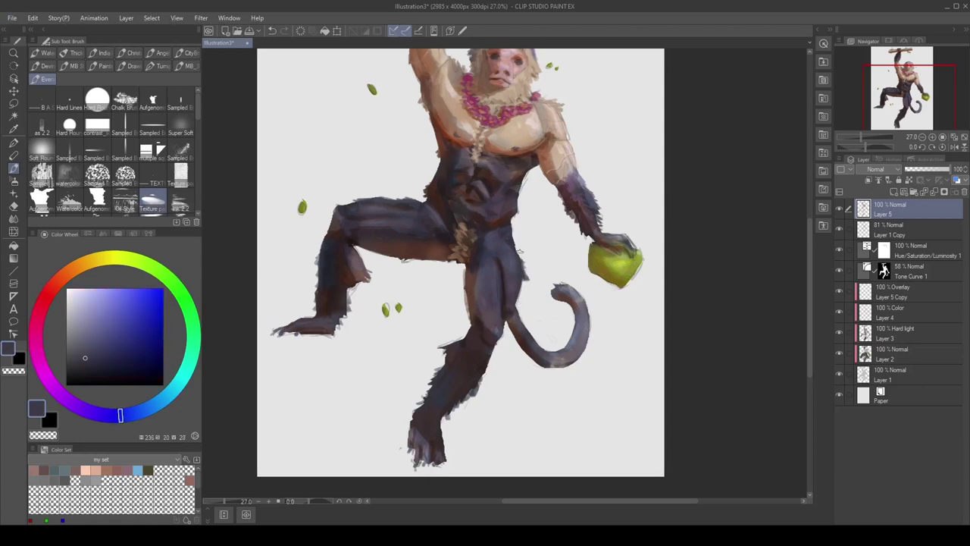
Rework the side of the waist below the chest with sampled dark purple and grey tones.
{"action": "left_click", "coordinate": [518, 194], "text": "alt"}
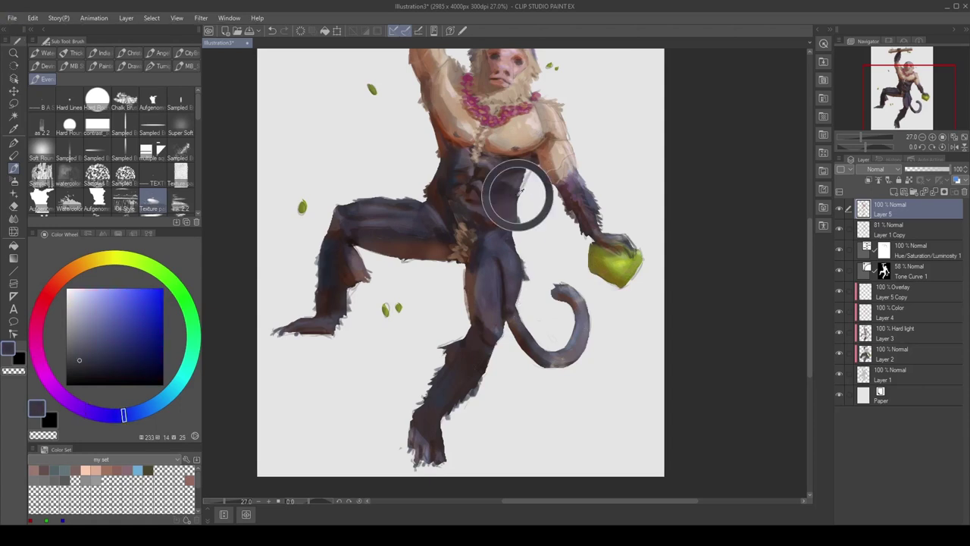
{"action": "left_click", "coordinate": [508, 179], "text": "alt"}
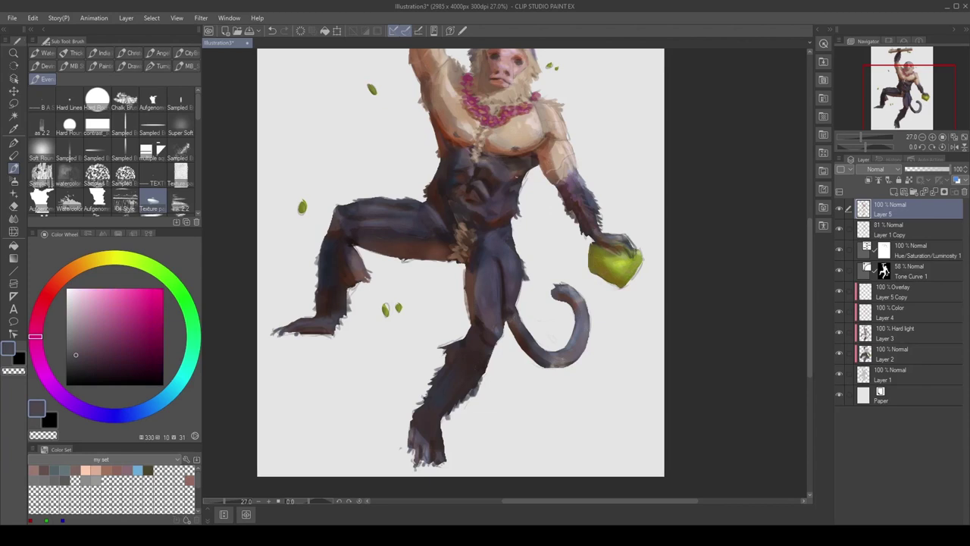
{"action": "left_click", "coordinate": [534, 163], "text": "alt"}
{"action": "left_click", "coordinate": [520, 175], "text": "alt"}
{"action": "left_click", "coordinate": [535, 162], "text": "alt"}
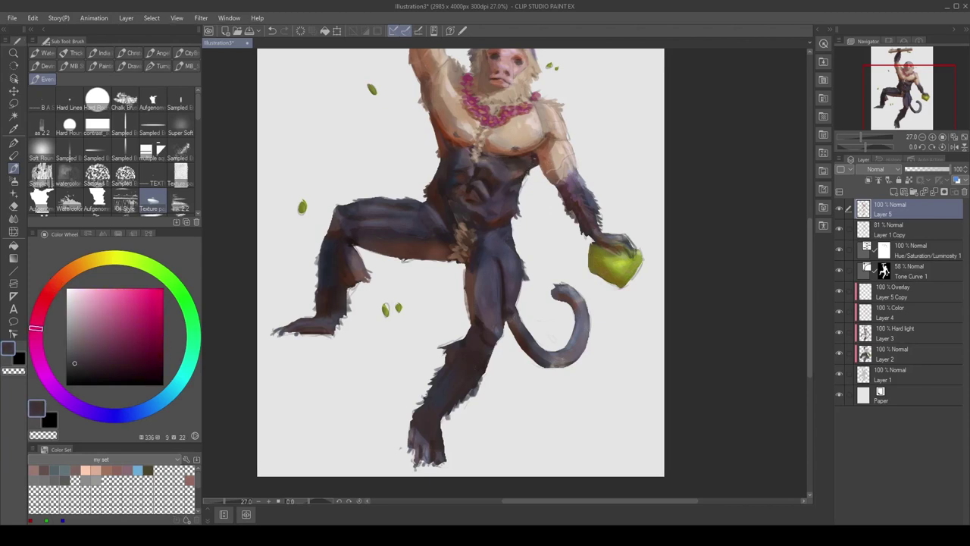
{"action": "left_click_drag", "start_coordinate": [546, 182], "coordinate": [537, 178]}
Refine the green fruit and the fingers gripping it with sampled ochre, brown and olive tones.
{"action": "left_click", "coordinate": [590, 255], "text": "alt"}
{"action": "left_click_drag", "start_coordinate": [587, 272], "coordinate": [610, 284]}
{"action": "left_click", "coordinate": [589, 246], "text": "alt"}
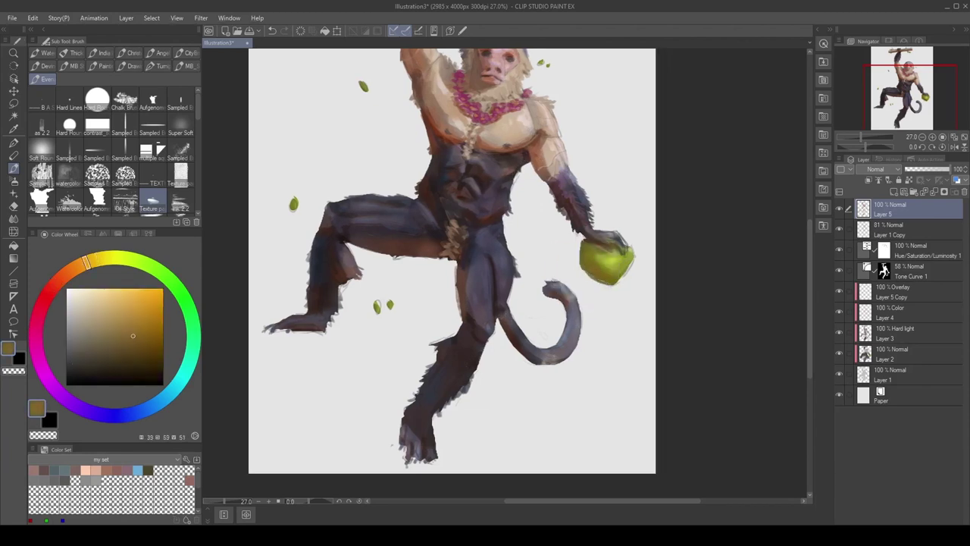
{"action": "left_click", "coordinate": [591, 252], "text": "alt"}
{"action": "mouse_move", "coordinate": [588, 251]}
{"action": "left_mouse_down"}
{"action": "mouse_move", "coordinate": [595, 257]}
{"action": "mouse_move", "coordinate": [596, 241]}
{"action": "left_mouse_up"}
{"action": "left_click", "coordinate": [586, 239], "text": "alt"}
{"action": "left_click", "coordinate": [603, 252], "text": "alt"}
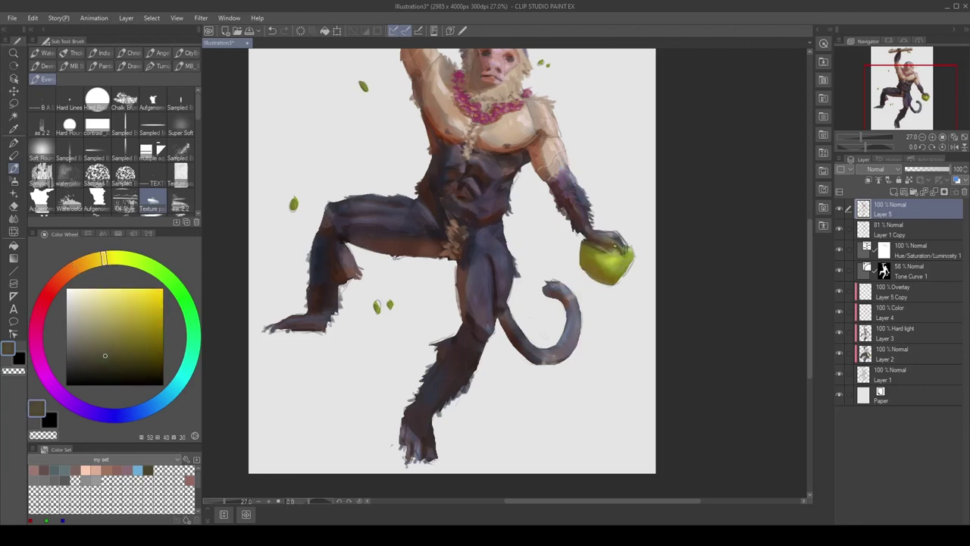
{"action": "left_click", "coordinate": [606, 245], "text": "alt"}
{"action": "left_click", "coordinate": [610, 250], "text": "alt"}
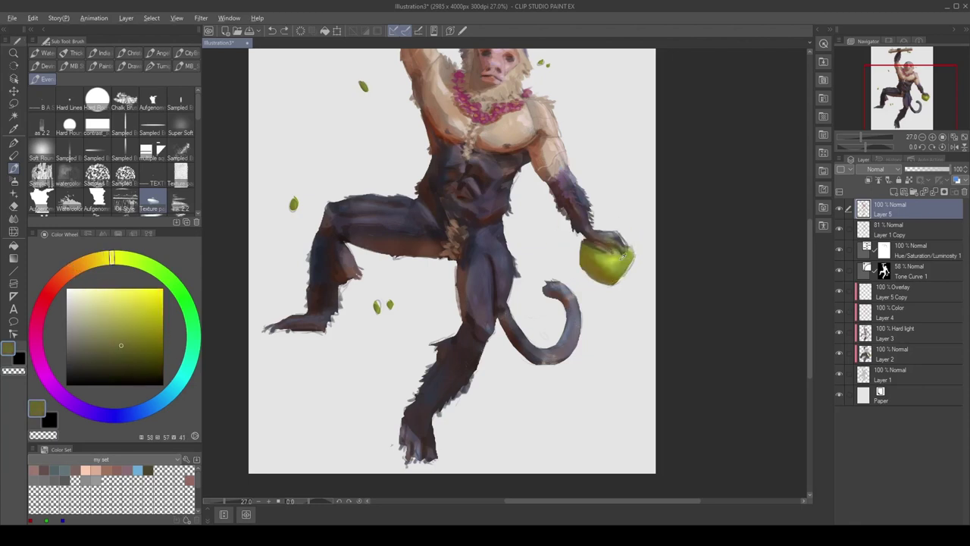
Blend the knuckles and back of the hand holding the fruit with sampled grey-mauve and dark brown tones.
{"action": "left_click", "coordinate": [624, 256], "text": "alt"}
{"action": "left_click", "coordinate": [611, 236], "text": "alt"}
{"action": "left_click", "coordinate": [609, 240], "text": "alt"}
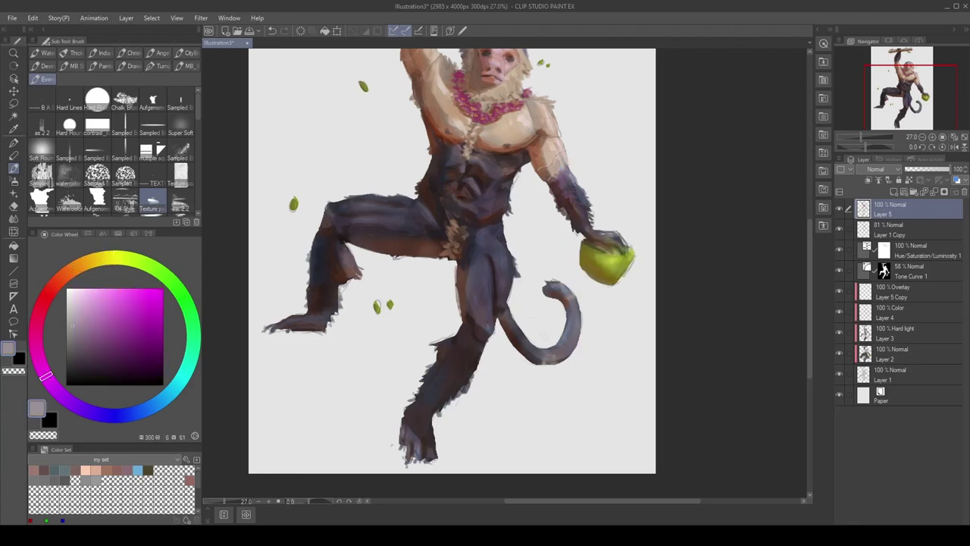
{"action": "left_click", "coordinate": [606, 233], "text": "alt"}
{"action": "mouse_move", "coordinate": [598, 228]}
{"action": "left_mouse_down"}
{"action": "mouse_move", "coordinate": [612, 236]}
{"action": "mouse_move", "coordinate": [590, 234]}
{"action": "left_mouse_up"}
{"action": "left_click", "coordinate": [598, 231], "text": "alt"}
{"action": "left_click", "coordinate": [591, 232], "text": "alt"}
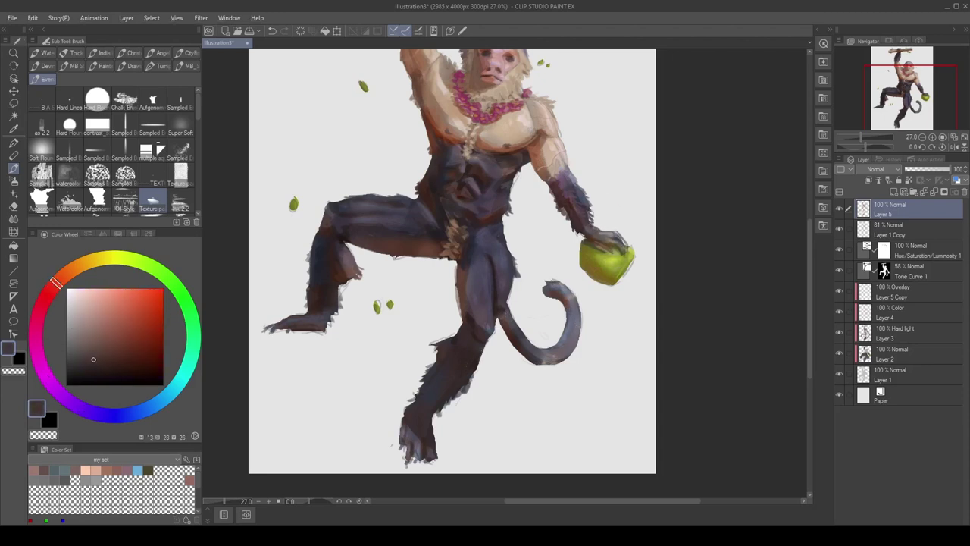
Repaint the curled tail from its base to its tip with sampled tones, roughening its edges into fur.
{"action": "mouse_move", "coordinate": [559, 314]}
{"action": "left_mouse_down"}
{"action": "mouse_move", "coordinate": [569, 323]}
{"action": "mouse_move", "coordinate": [555, 289]}
{"action": "mouse_move", "coordinate": [559, 310]}
{"action": "mouse_move", "coordinate": [537, 346]}
{"action": "mouse_move", "coordinate": [580, 357]}
{"action": "mouse_move", "coordinate": [591, 346]}
{"action": "mouse_move", "coordinate": [574, 337]}
{"action": "left_mouse_up"}
{"action": "left_click", "coordinate": [558, 293], "text": "alt"}
{"action": "left_click", "coordinate": [560, 296], "text": "alt"}
{"action": "left_click", "coordinate": [567, 303], "text": "alt"}
{"action": "left_click", "coordinate": [524, 332], "text": "alt"}
{"action": "left_click", "coordinate": [557, 366], "text": "alt"}
{"action": "left_click", "coordinate": [583, 347], "text": "alt"}
{"action": "left_click", "coordinate": [579, 326], "text": "alt"}
Compare the whole painting with and without Layer 5, leaving the layer shown.
{"action": "scroll", "coordinate": [540, 338], "scroll_direction": "down", "scroll_amount": 3}
{"action": "scroll", "coordinate": [519, 274], "scroll_direction": "up", "scroll_amount": 1}
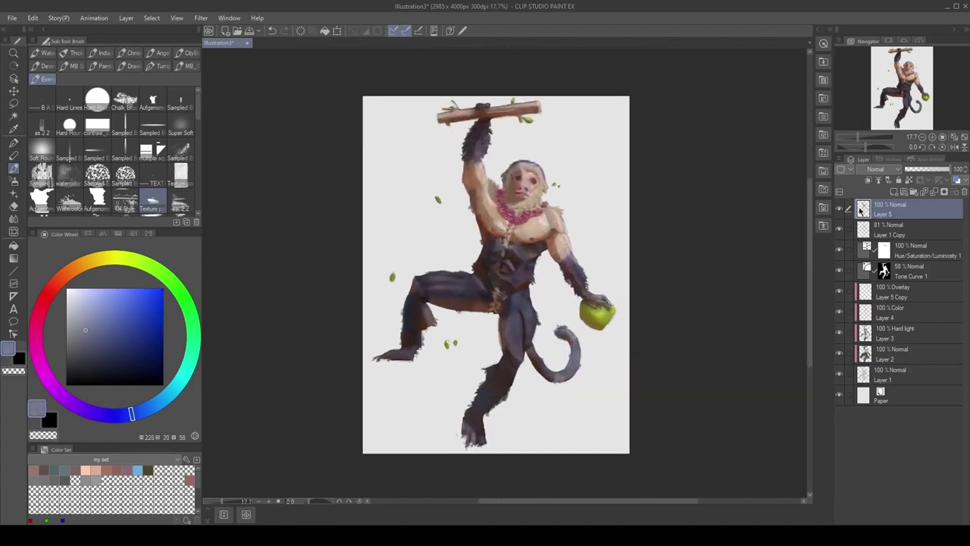
{"action": "left_click", "coordinate": [841, 210]}
{"action": "left_click", "coordinate": [840, 210]}
{"action": "left_click", "coordinate": [840, 209]}
{"action": "left_click", "coordinate": [841, 210]}
{"action": "mouse_move", "coordinate": [505, 271]}
{"action": "left_mouse_down"}
{"action": "mouse_move", "coordinate": [491, 266]}
{"action": "mouse_move", "coordinate": [497, 261]}
{"action": "left_mouse_up"}
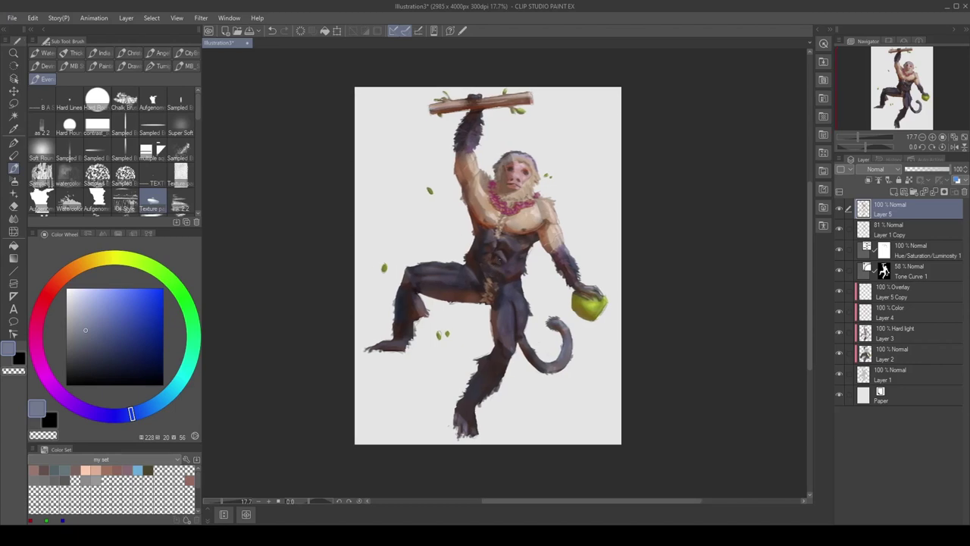